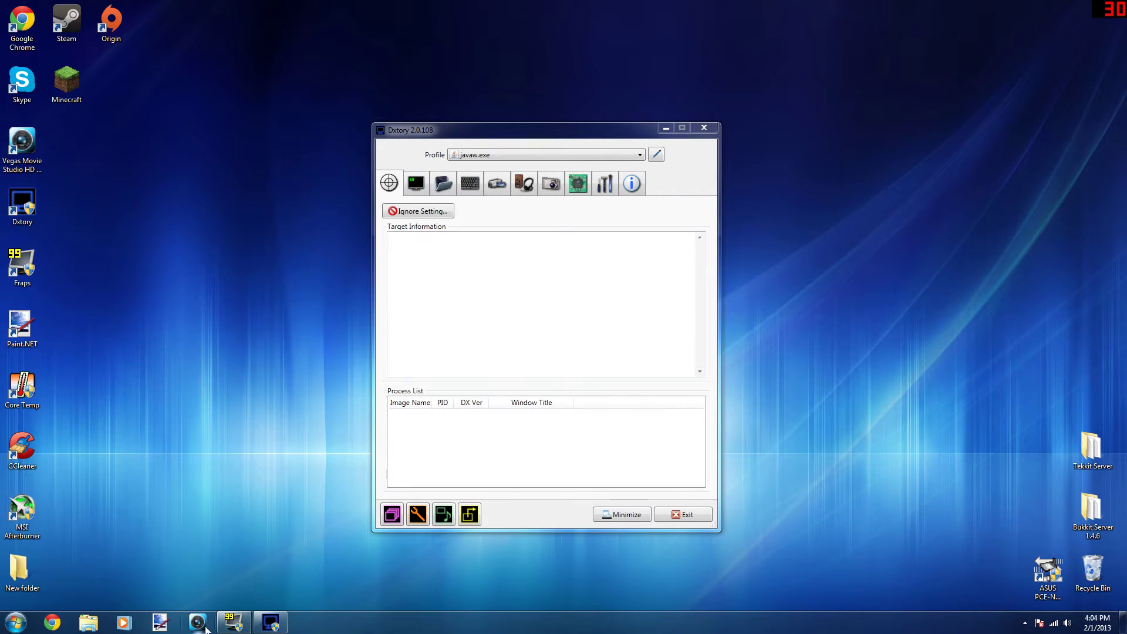
- Show Dxtory's overlay status options and colours, then launch the Minecraft launcher
click(19, 150)
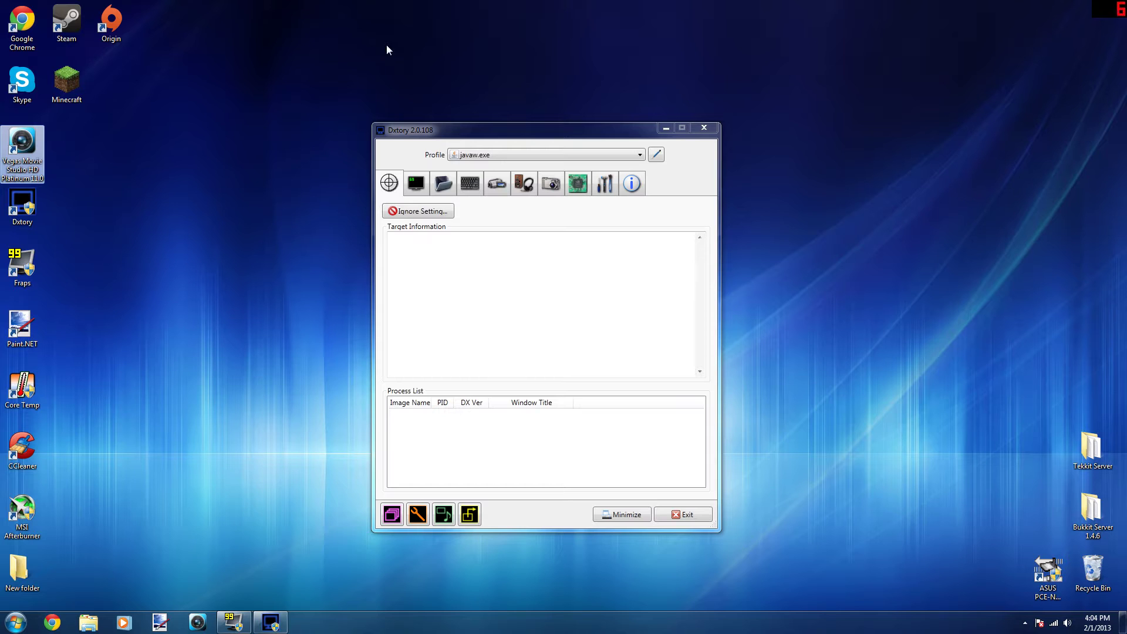
click(365, 87)
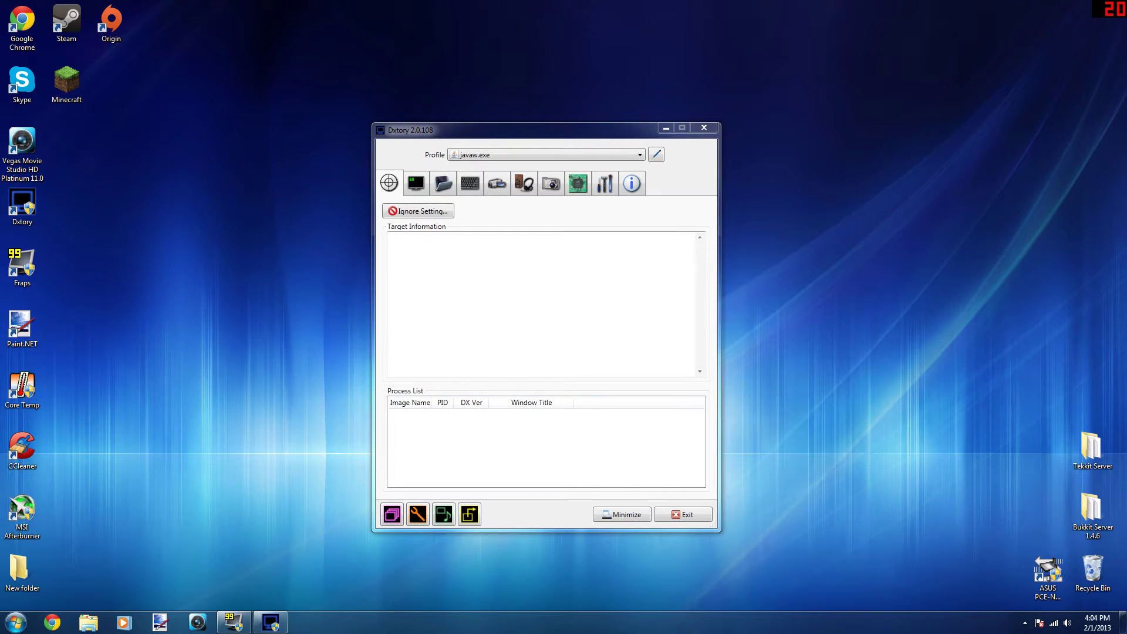
double_click(66, 82)
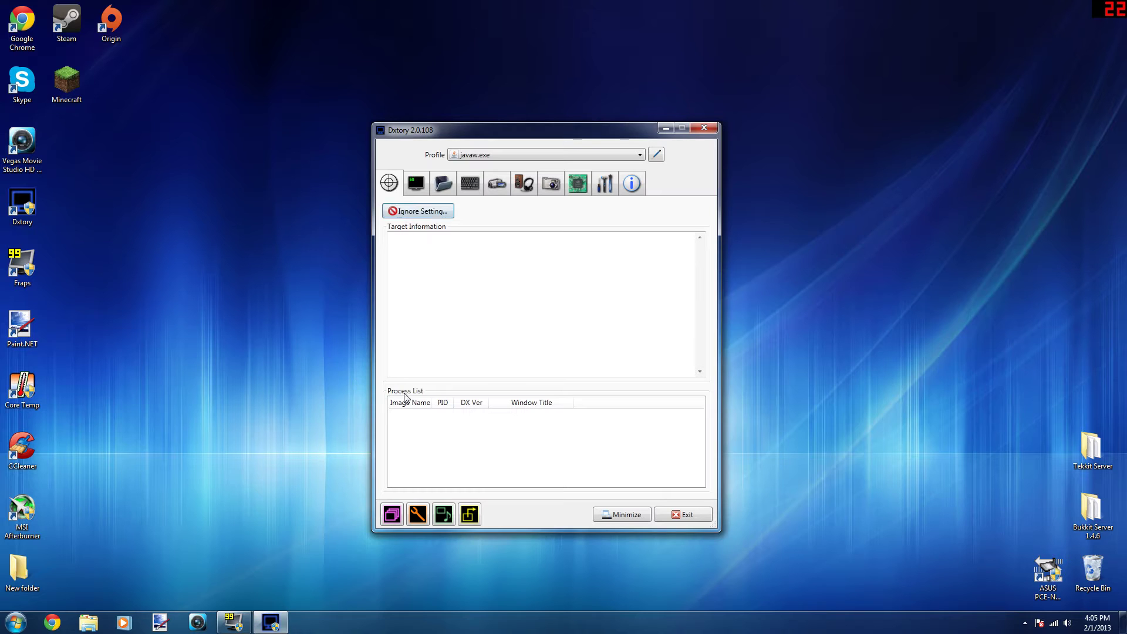
click(407, 395)
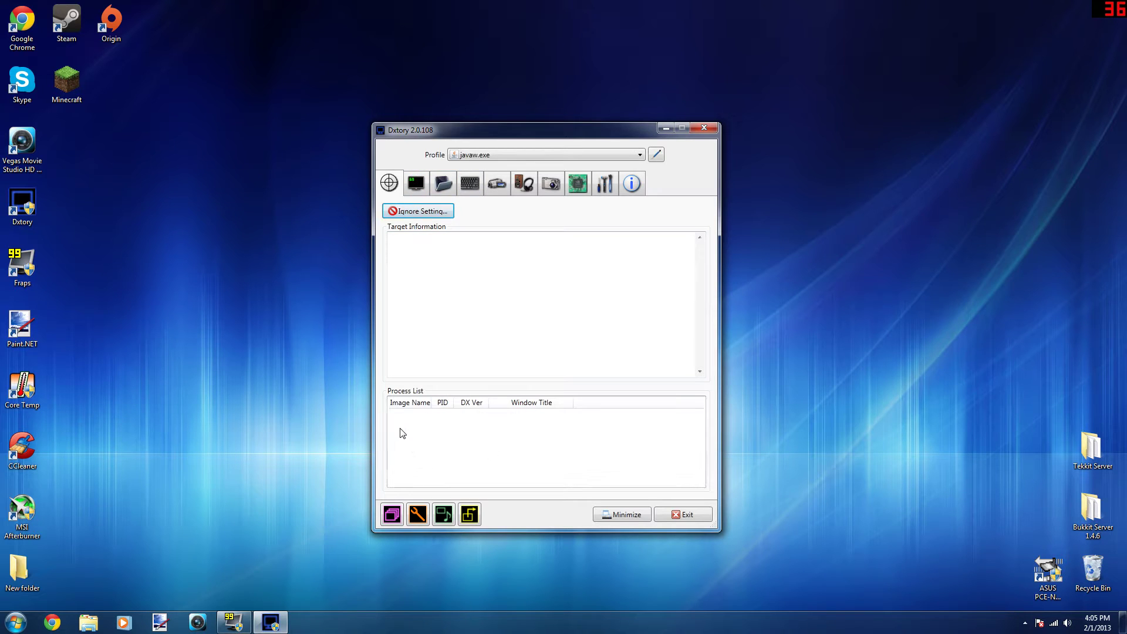
click(406, 185)
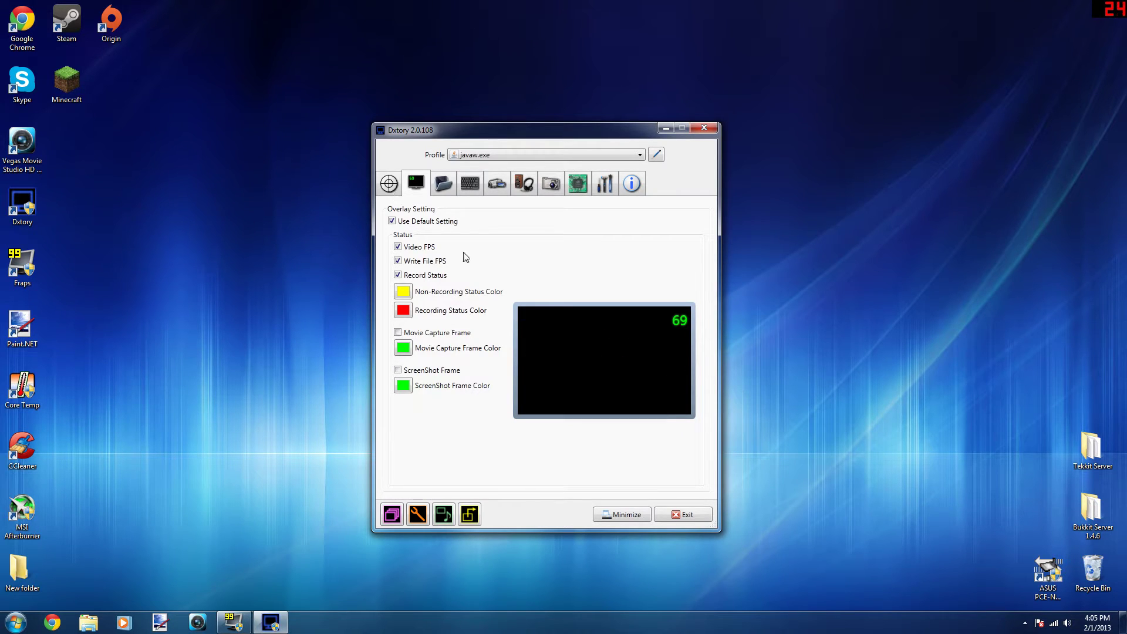
click(68, 94)
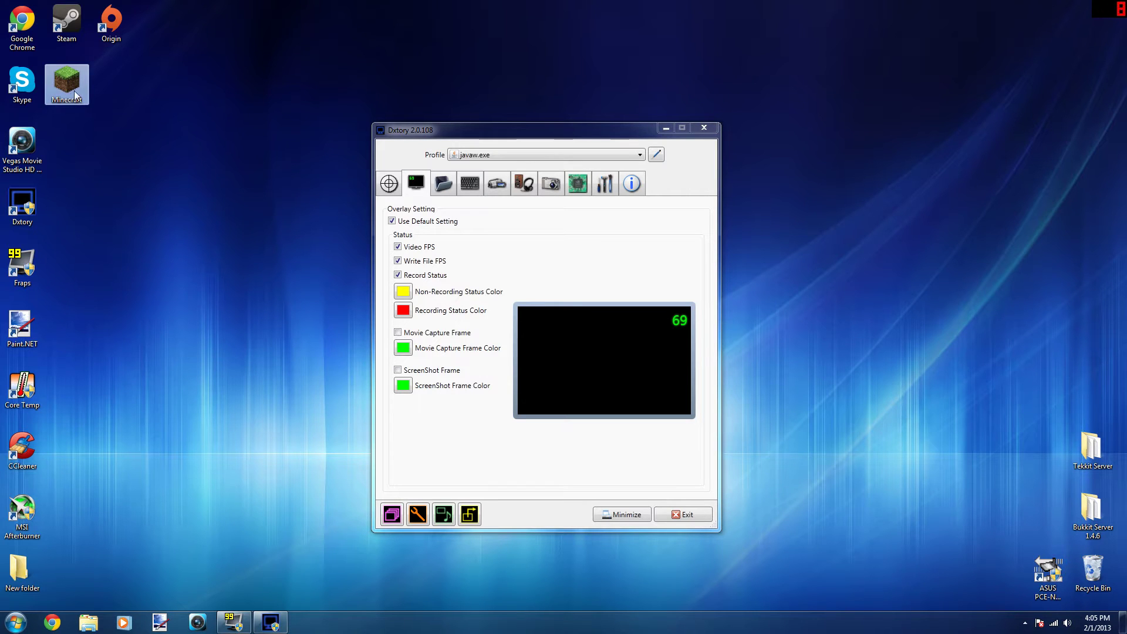
double_click(75, 94)
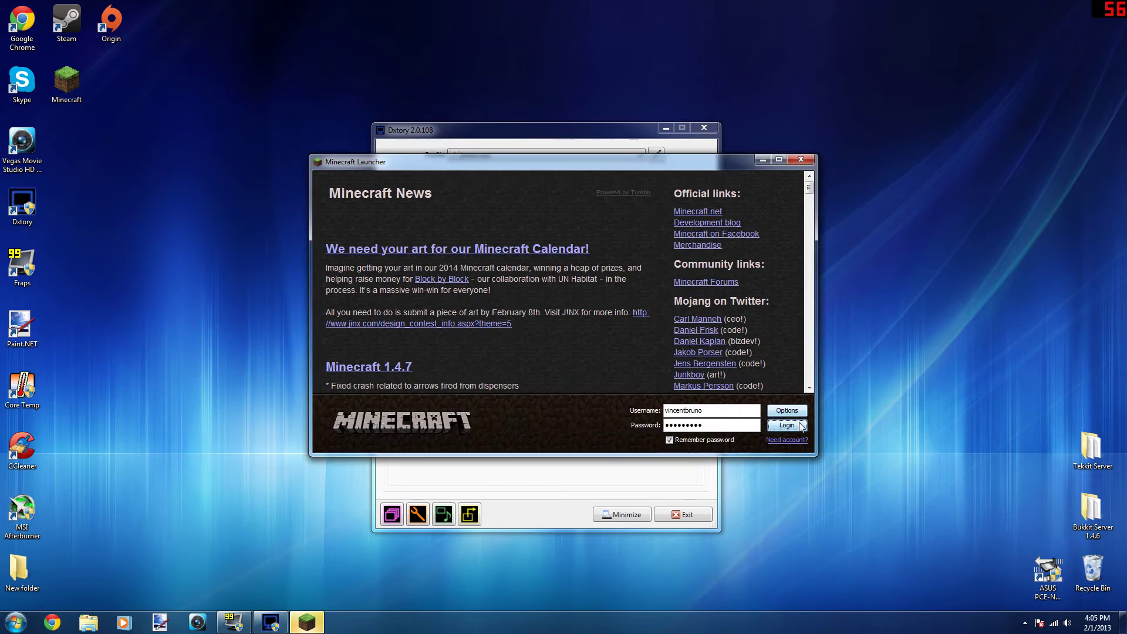
click(800, 425)
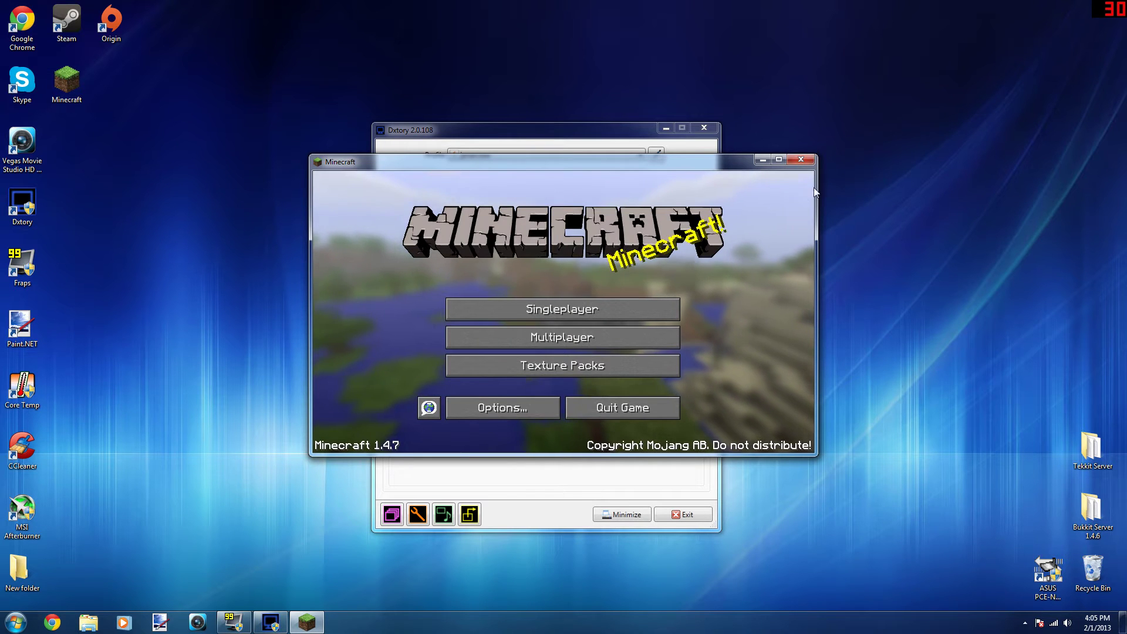
drag(702, 161, 672, 192)
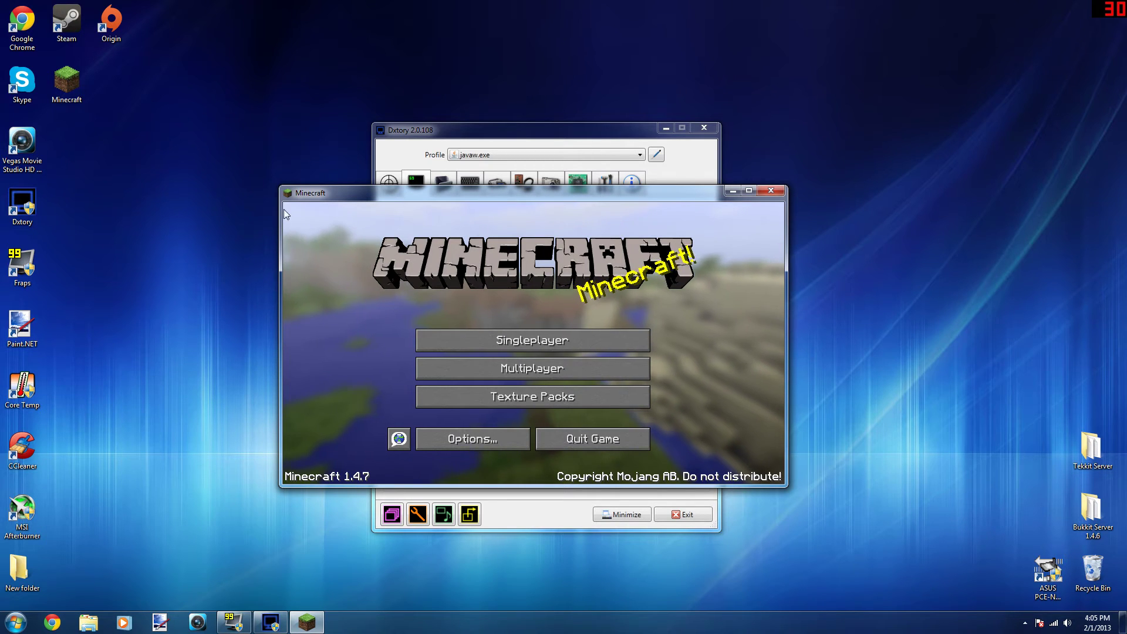
click(772, 192)
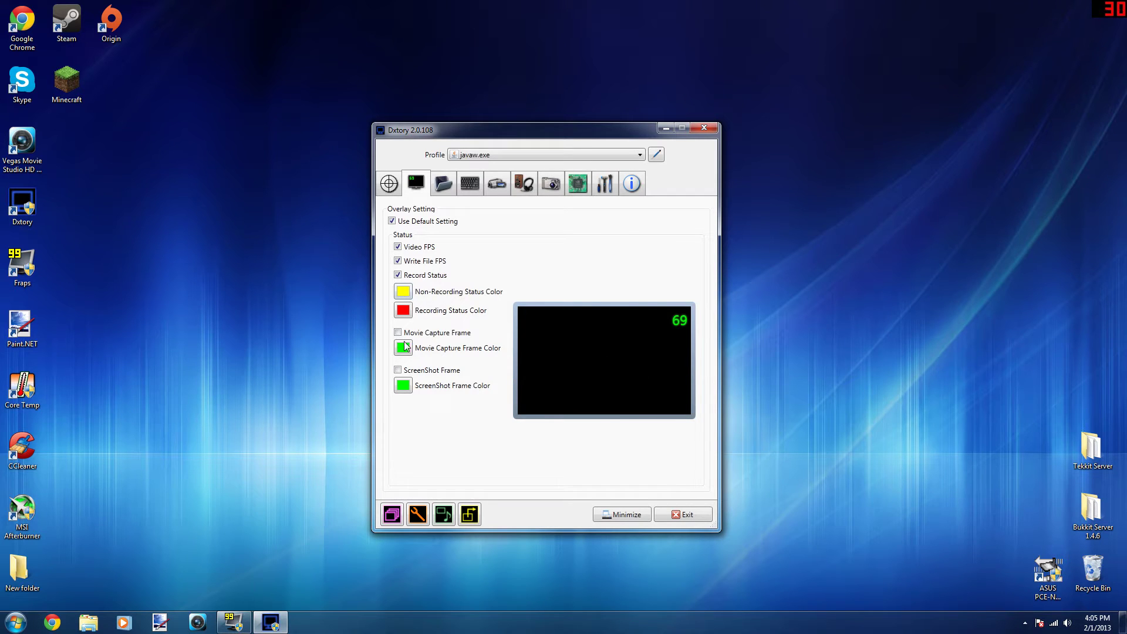
- Keep the yellow non-recording and red recording status colours, cancelling both pickers unchanged
click(403, 292)
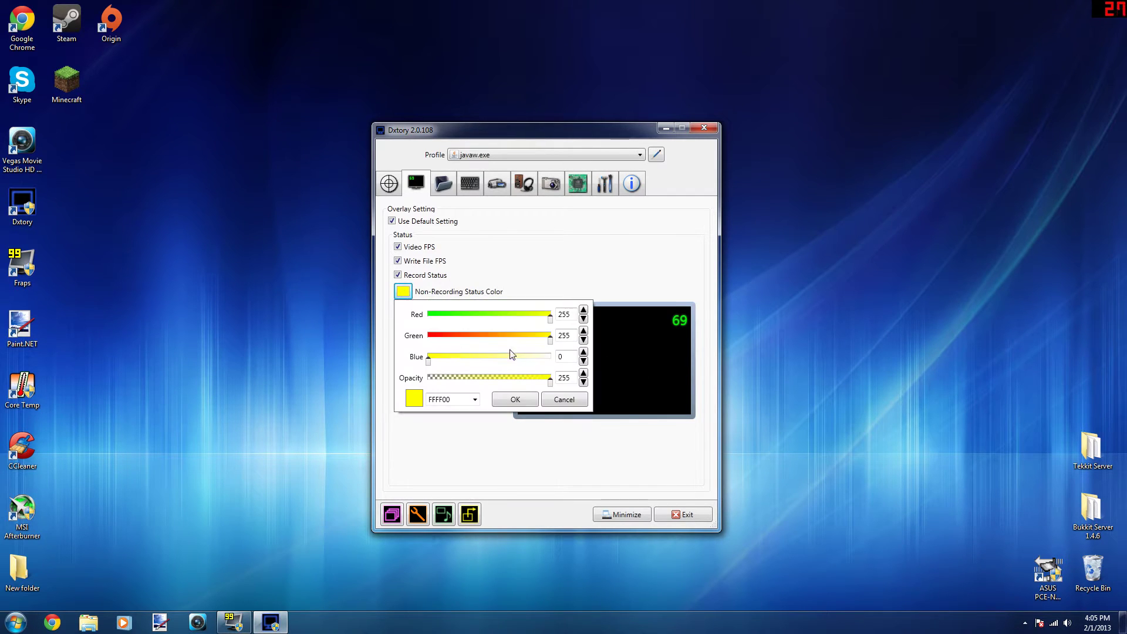
click(573, 403)
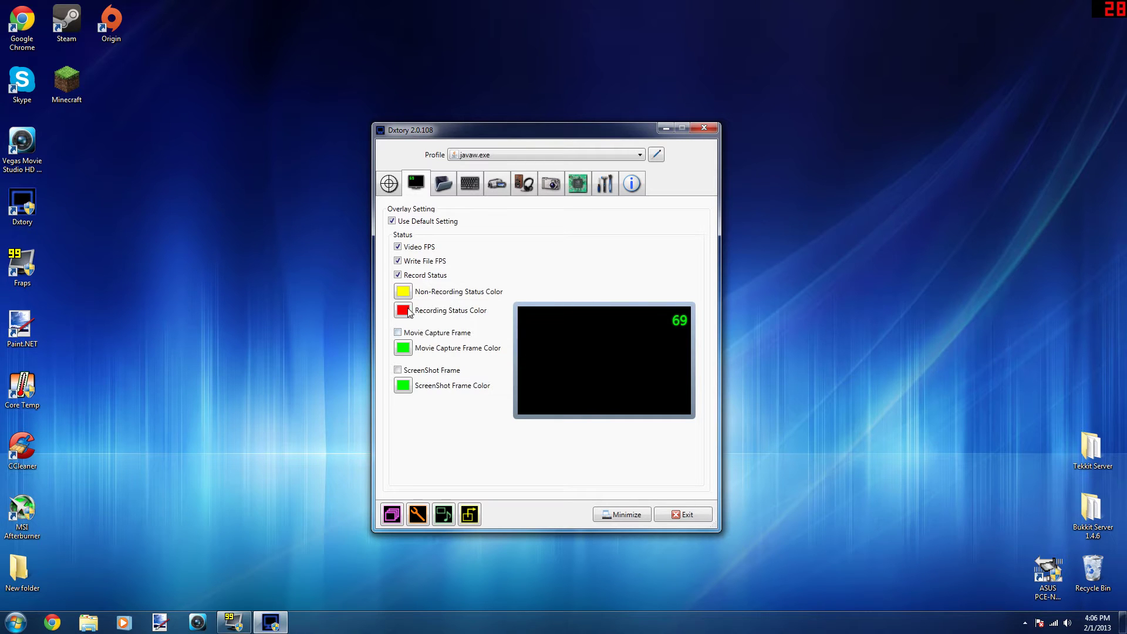
click(403, 312)
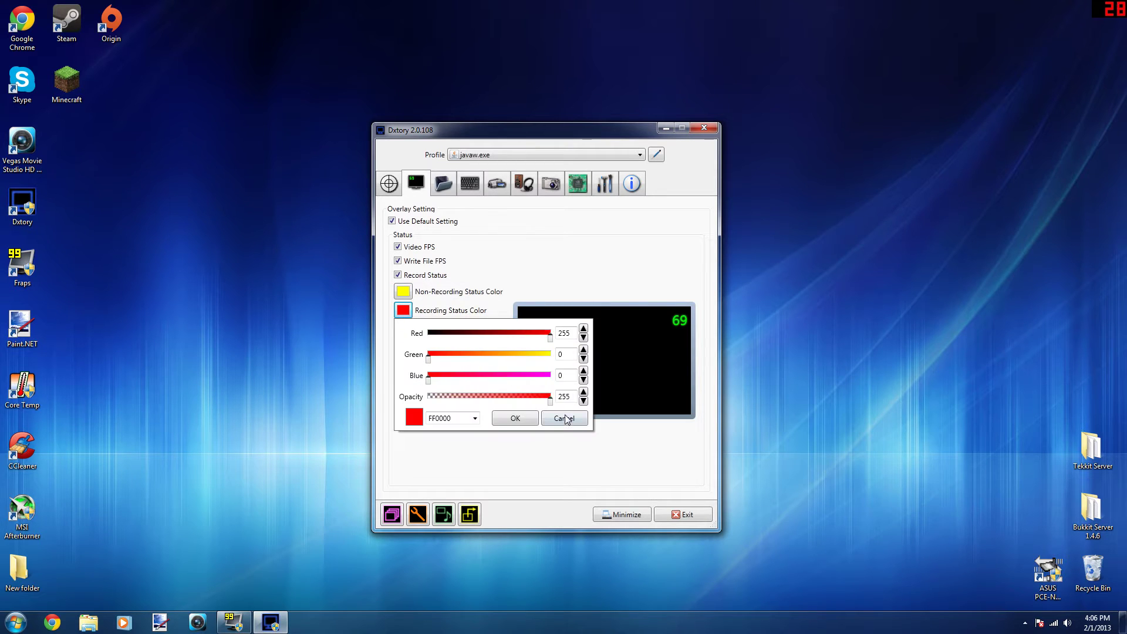
click(560, 418)
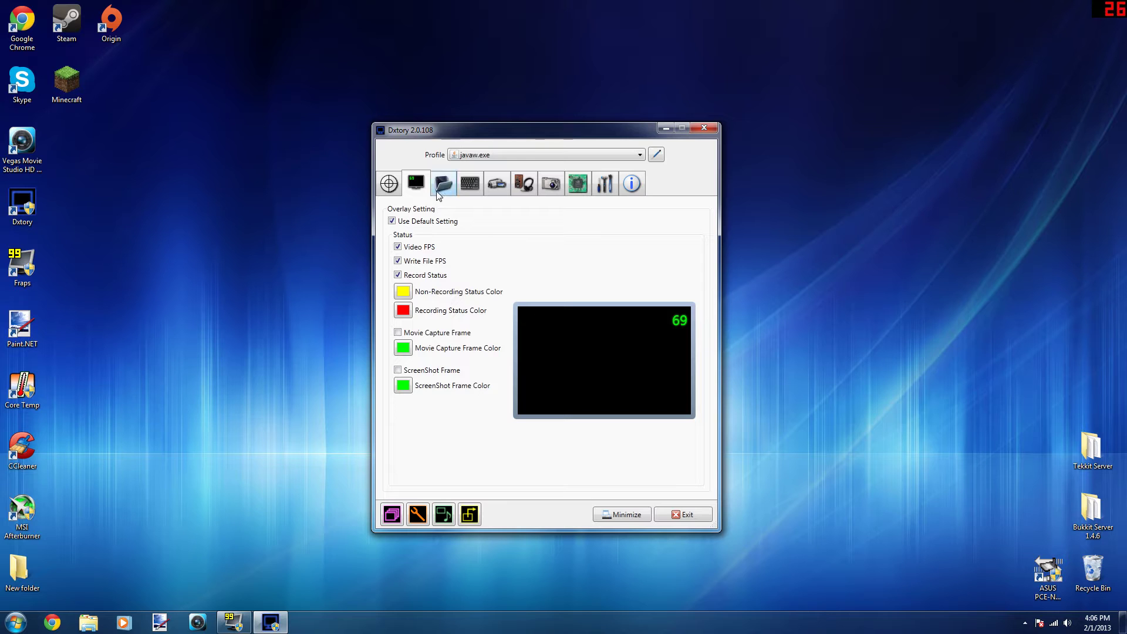
click(403, 310)
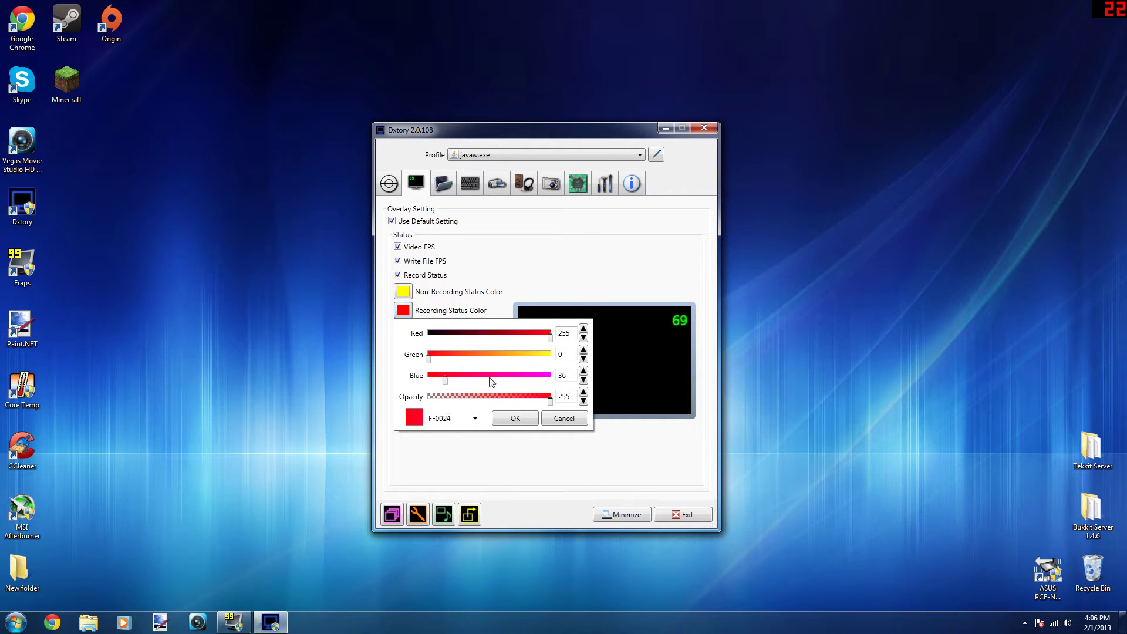
drag(428, 381, 383, 388)
click(558, 418)
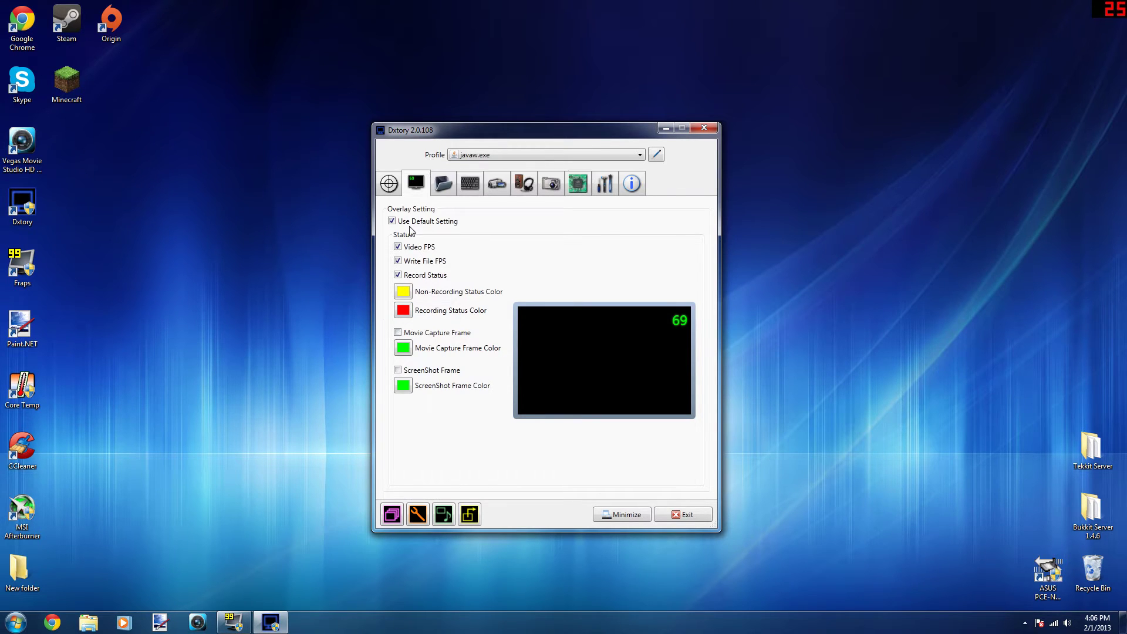
- Switch to the folder settings page showing E:\Dxtory Videos as the movie folder
mouse_move(409, 225)
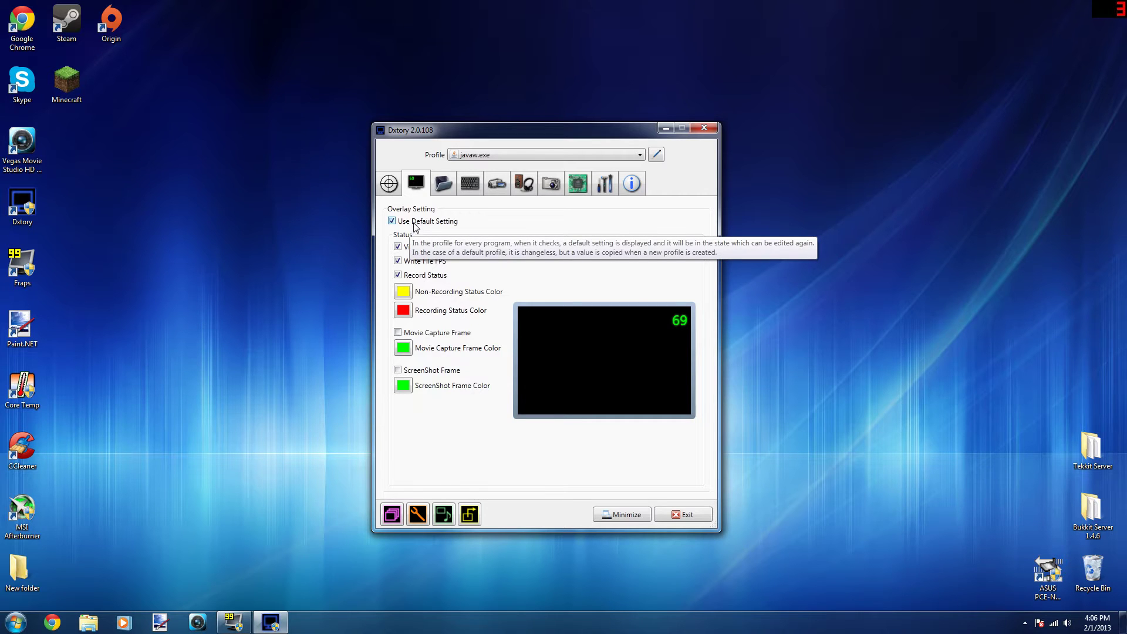
mouse_move(420, 250)
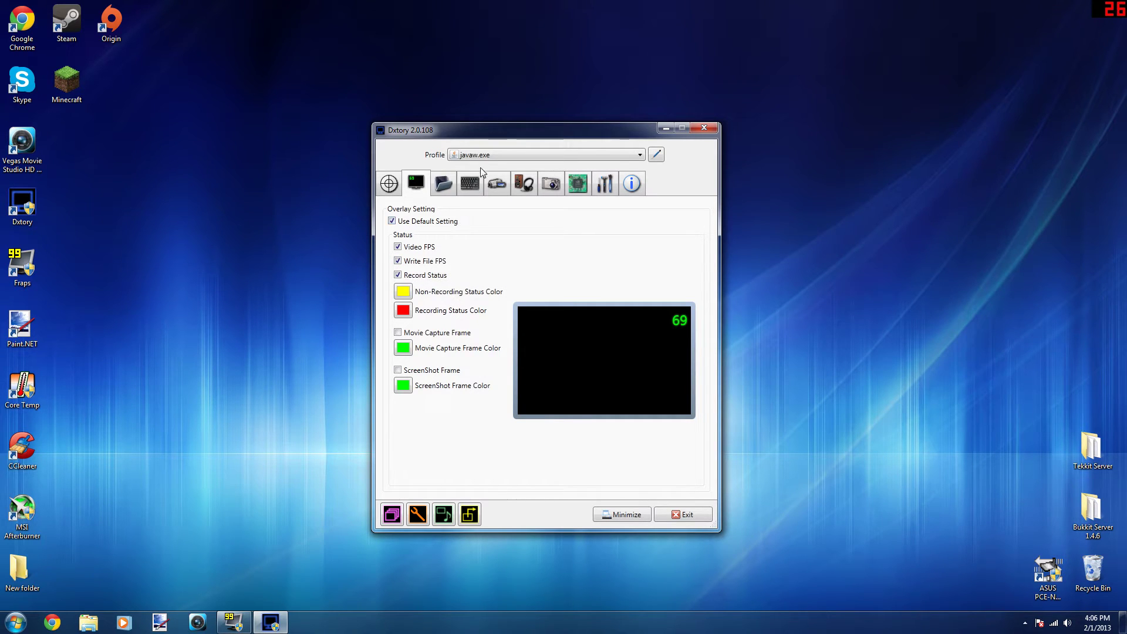
click(451, 191)
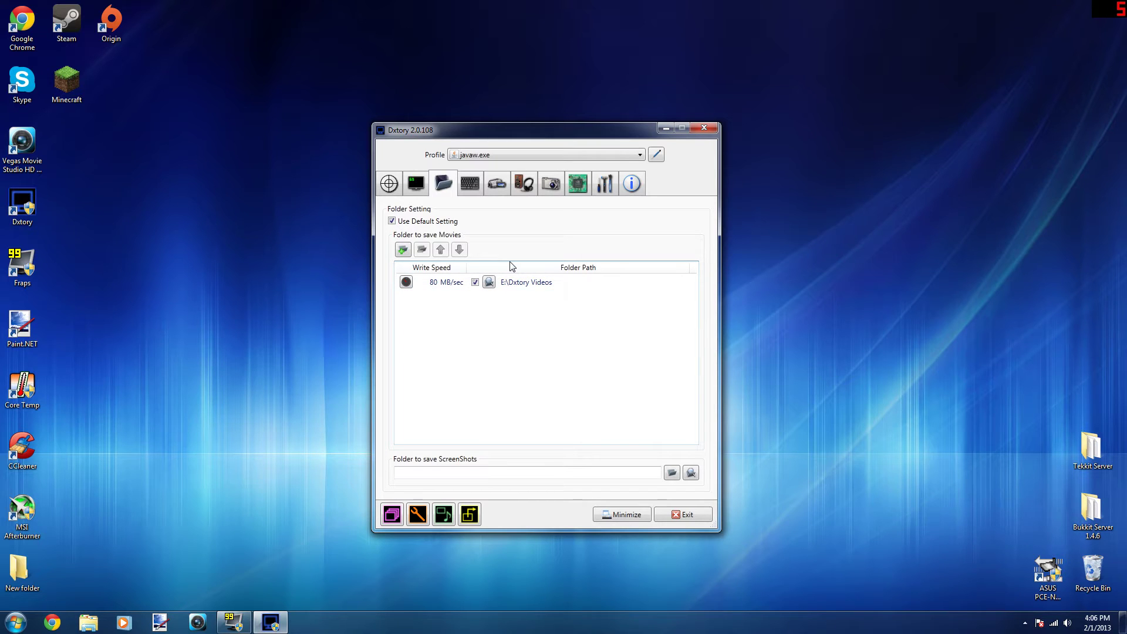
- Open the E:\Dxtory Videos movie save folder in Windows Explorer
click(488, 283)
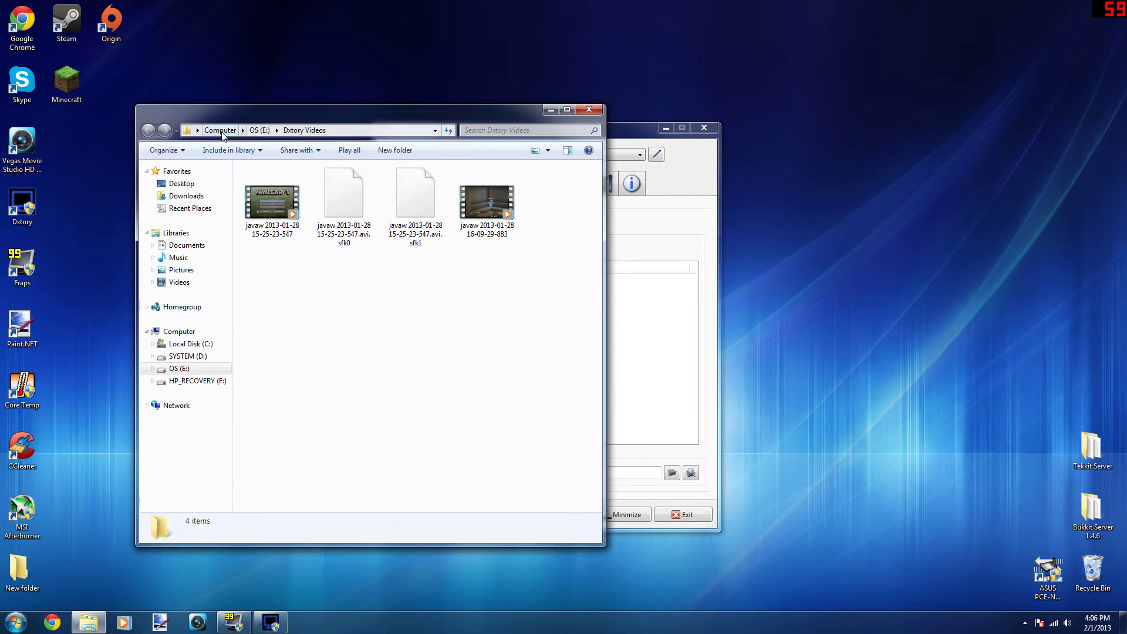
- Browse the C: and E: drives to reach the Dxtory Videos folder
click(194, 334)
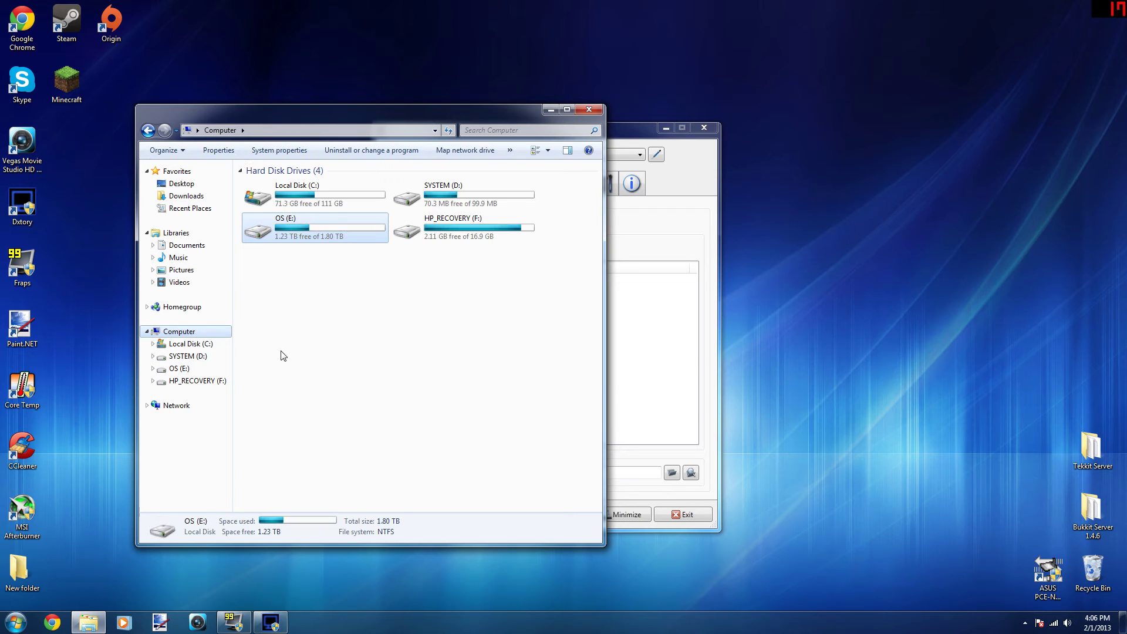
click(330, 194)
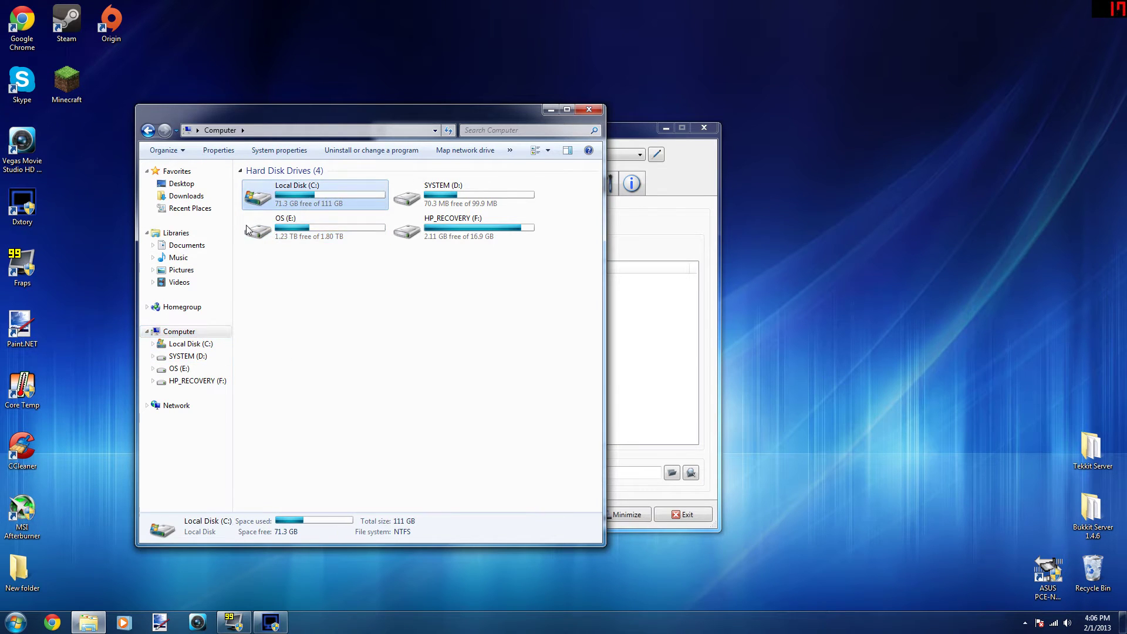
double_click(306, 195)
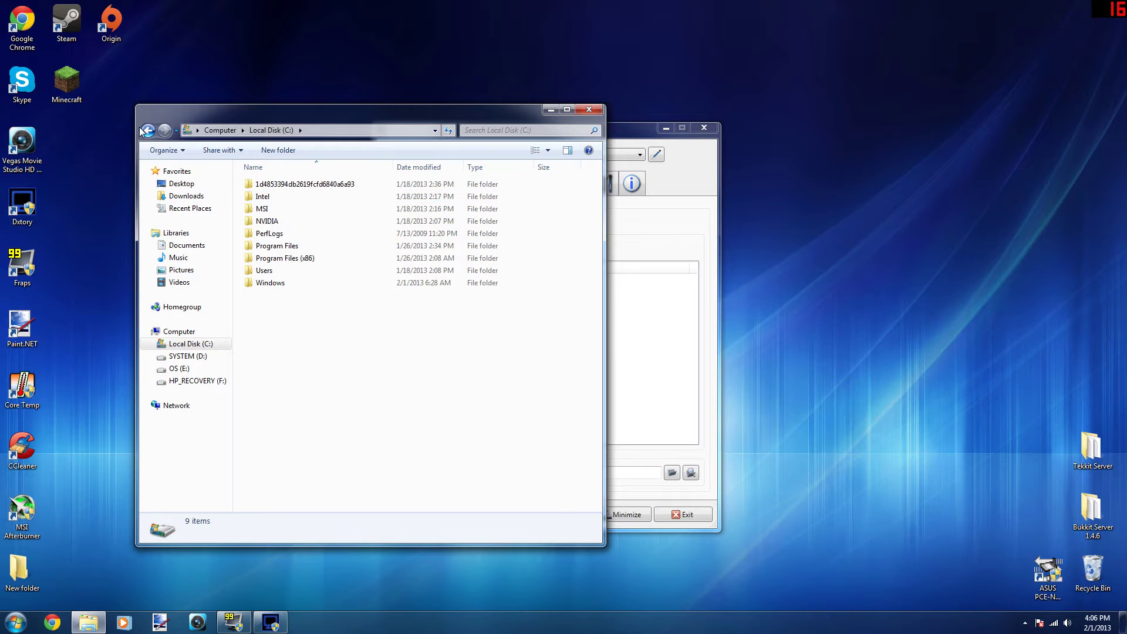
click(158, 133)
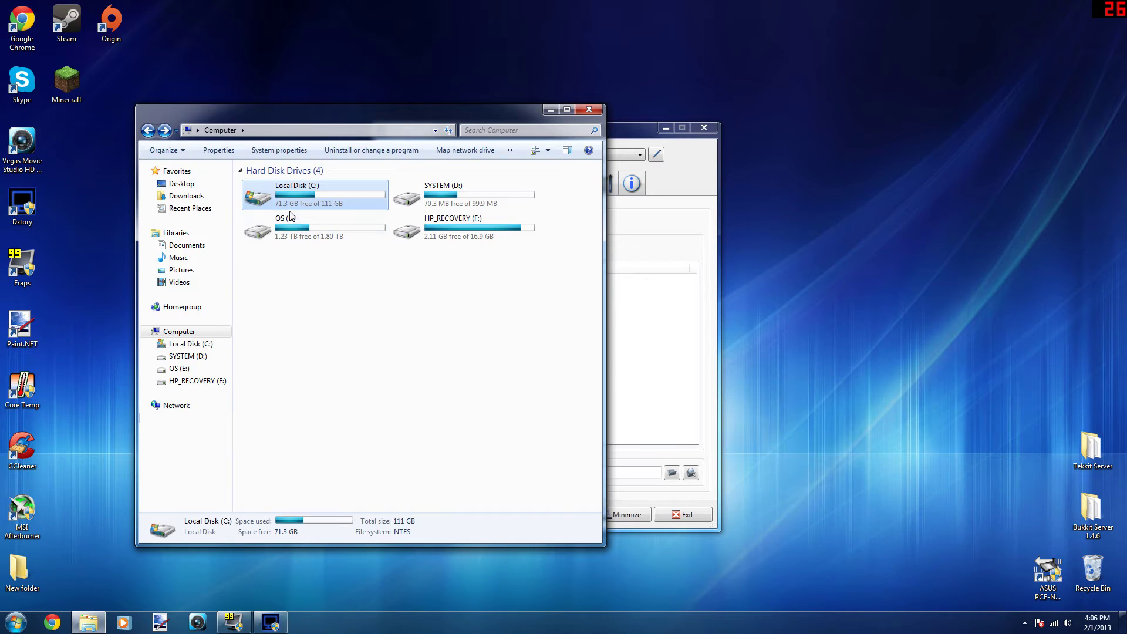
double_click(339, 228)
double_click(270, 197)
click(148, 130)
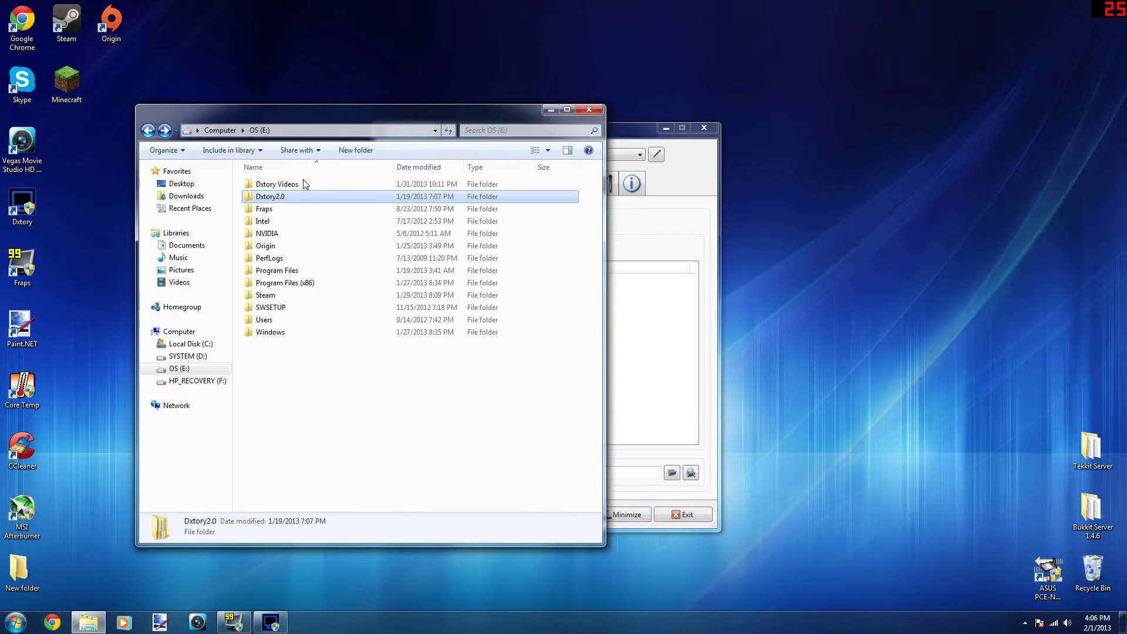
double_click(290, 184)
- Select each recorded video to read its size and length, then close Explorer
drag(279, 277, 529, 193)
click(398, 313)
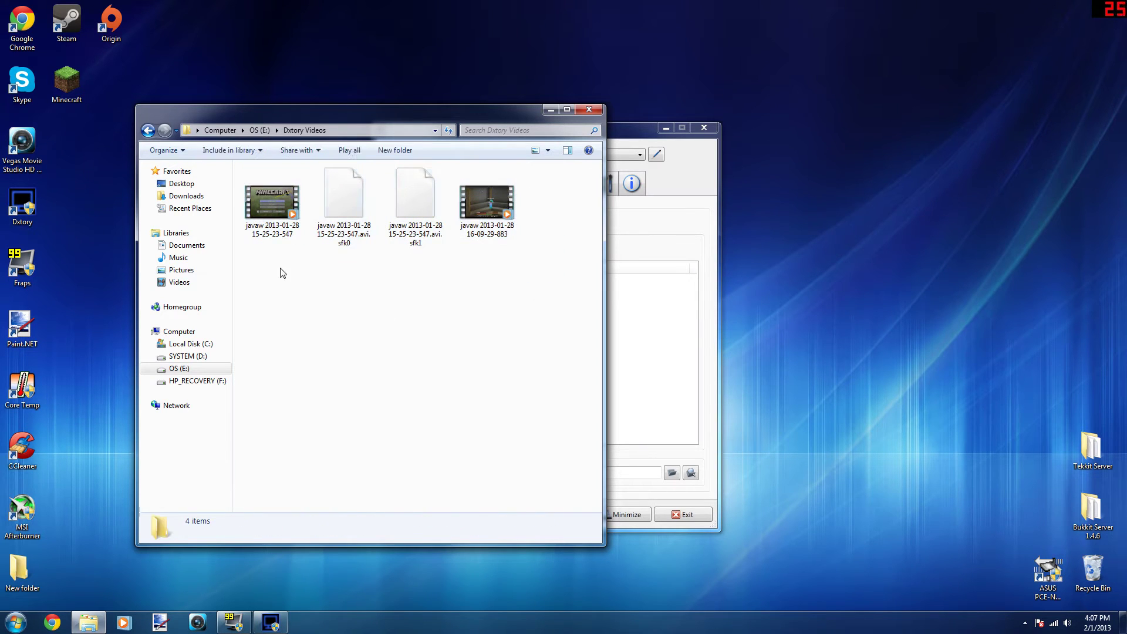
drag(281, 271, 524, 199)
click(498, 205)
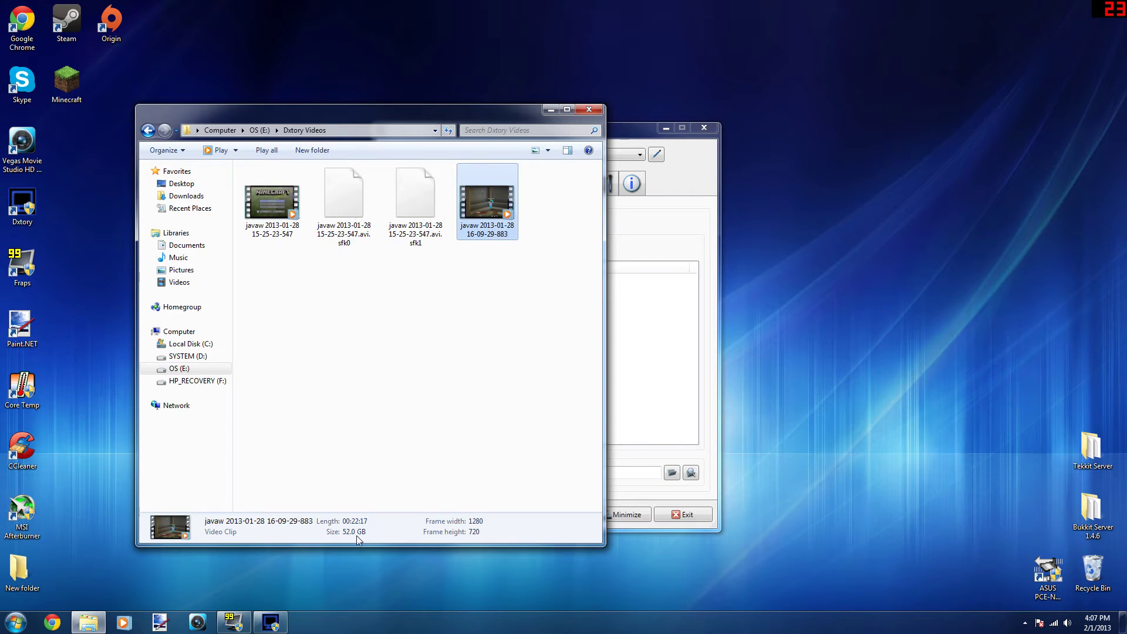
click(363, 326)
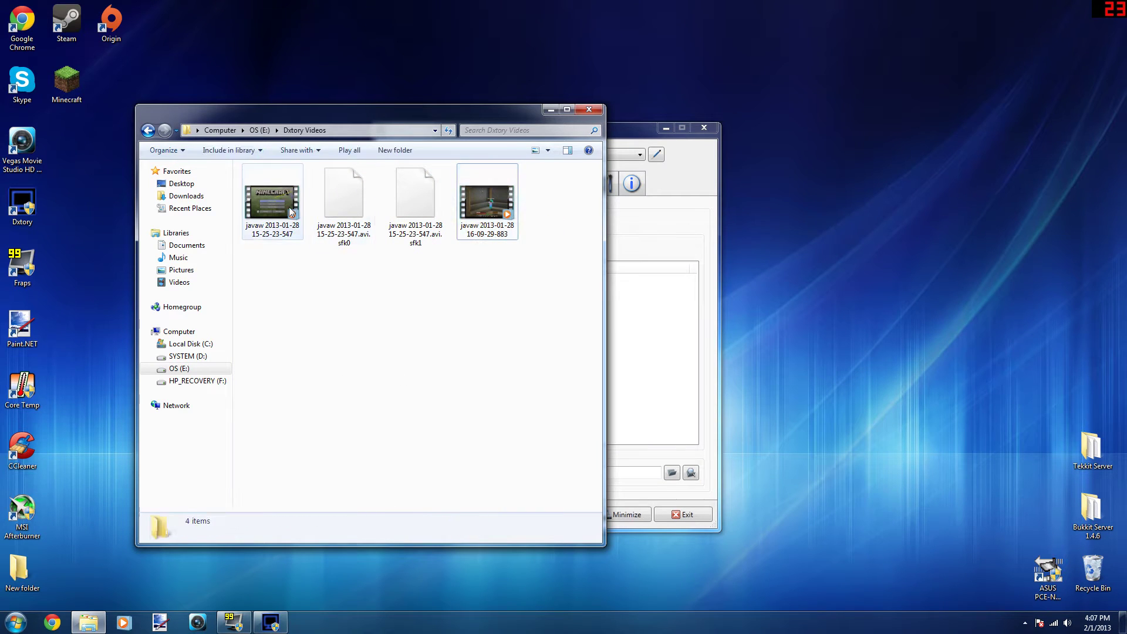
click(271, 202)
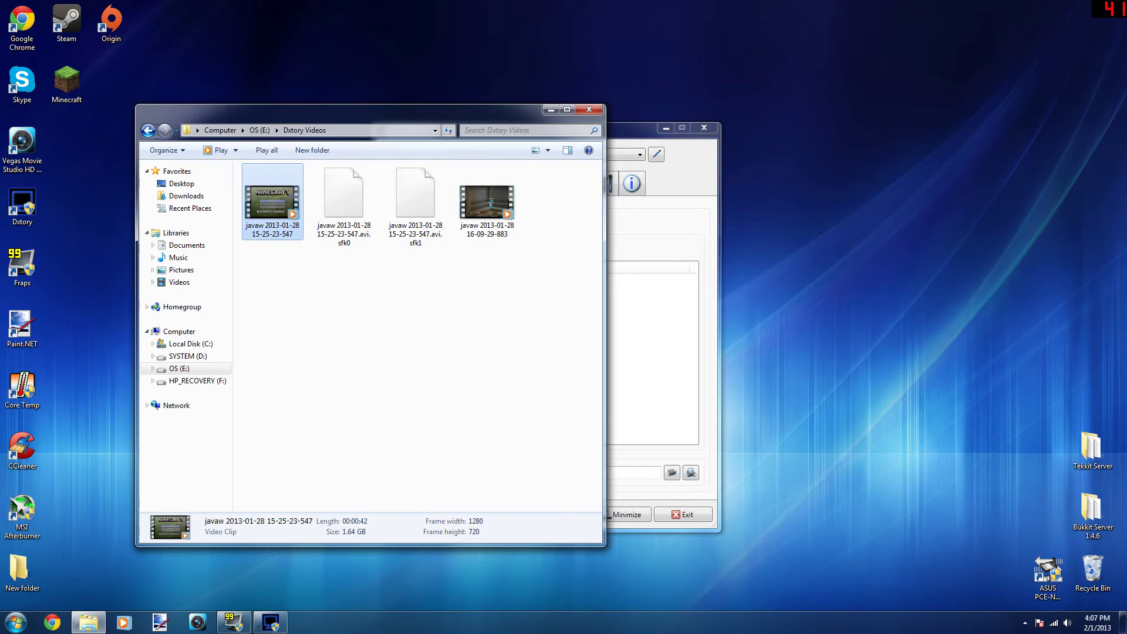
click(583, 114)
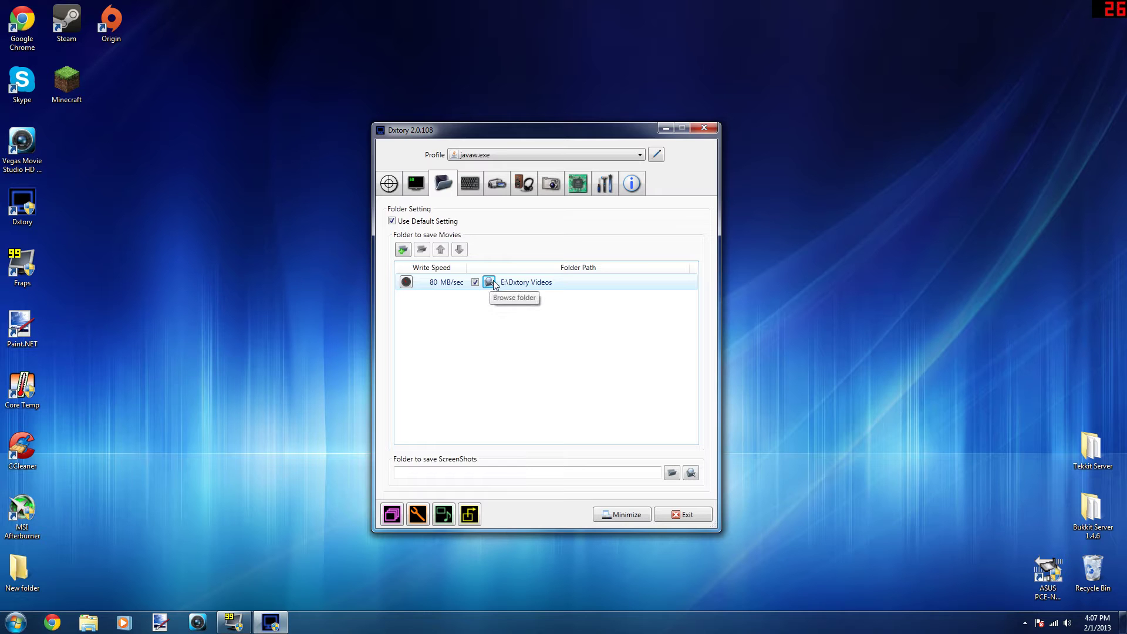
click(490, 280)
click(586, 111)
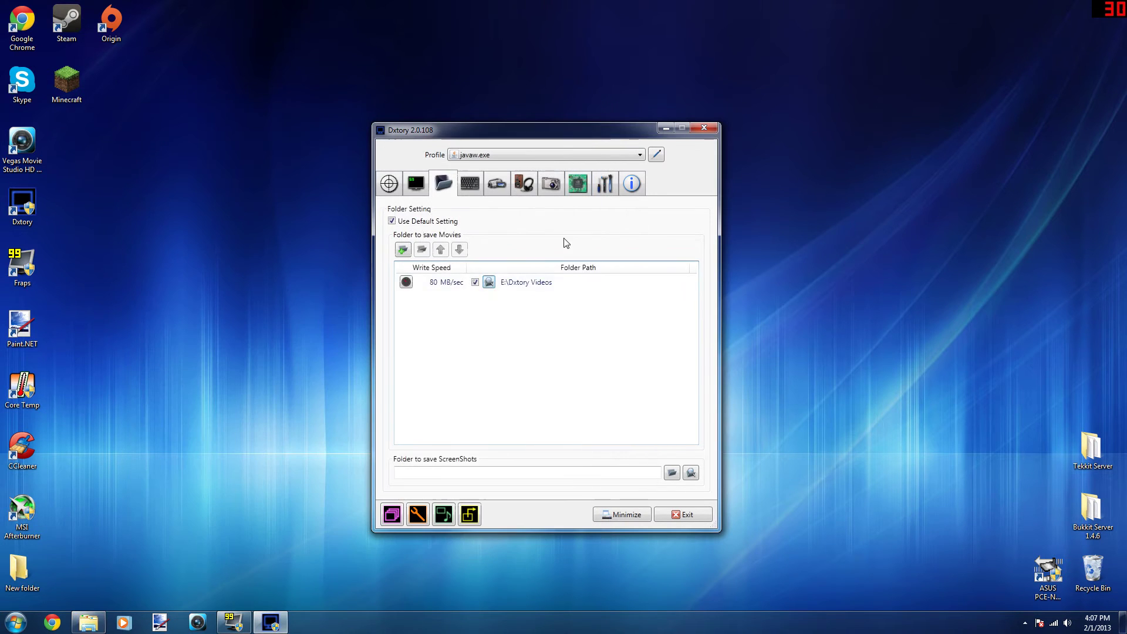
click(403, 250)
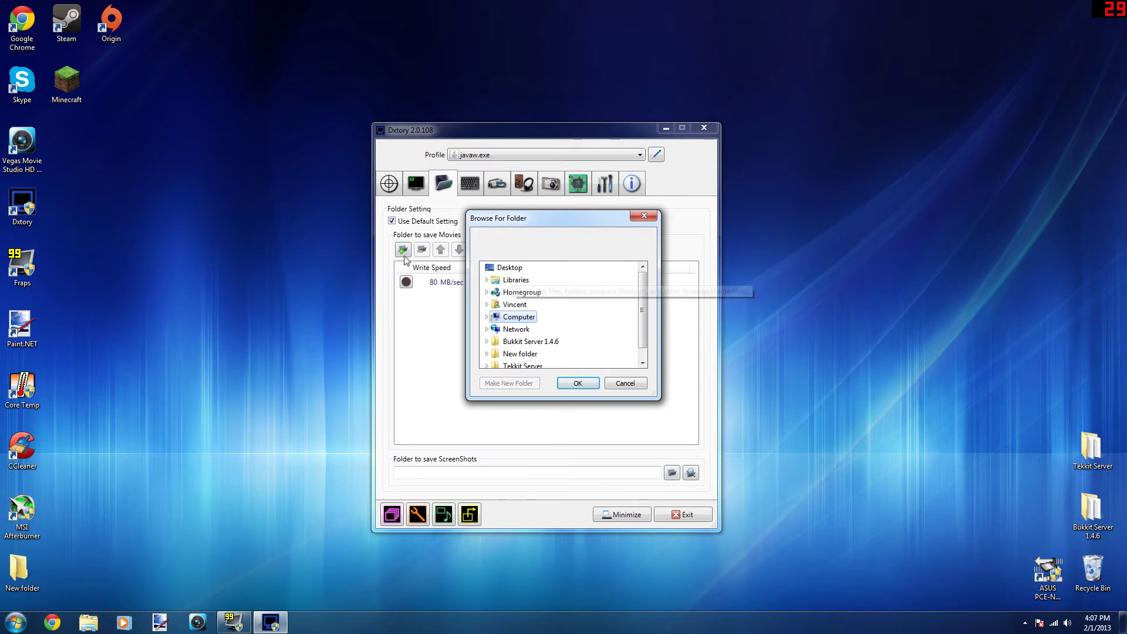
key(Escape)
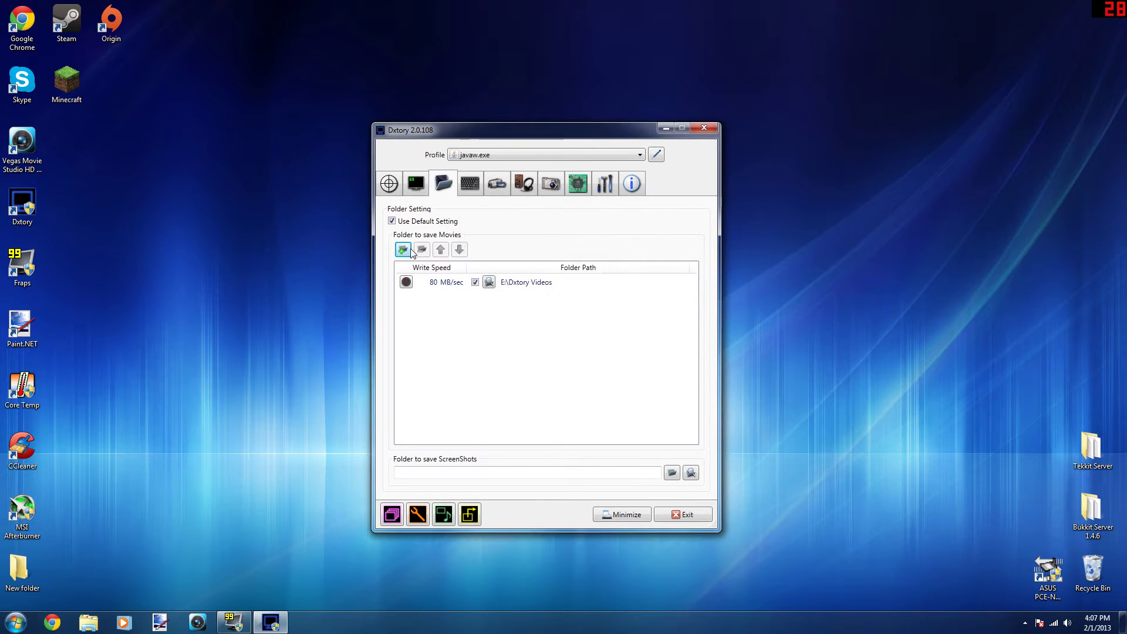
click(403, 250)
click(643, 217)
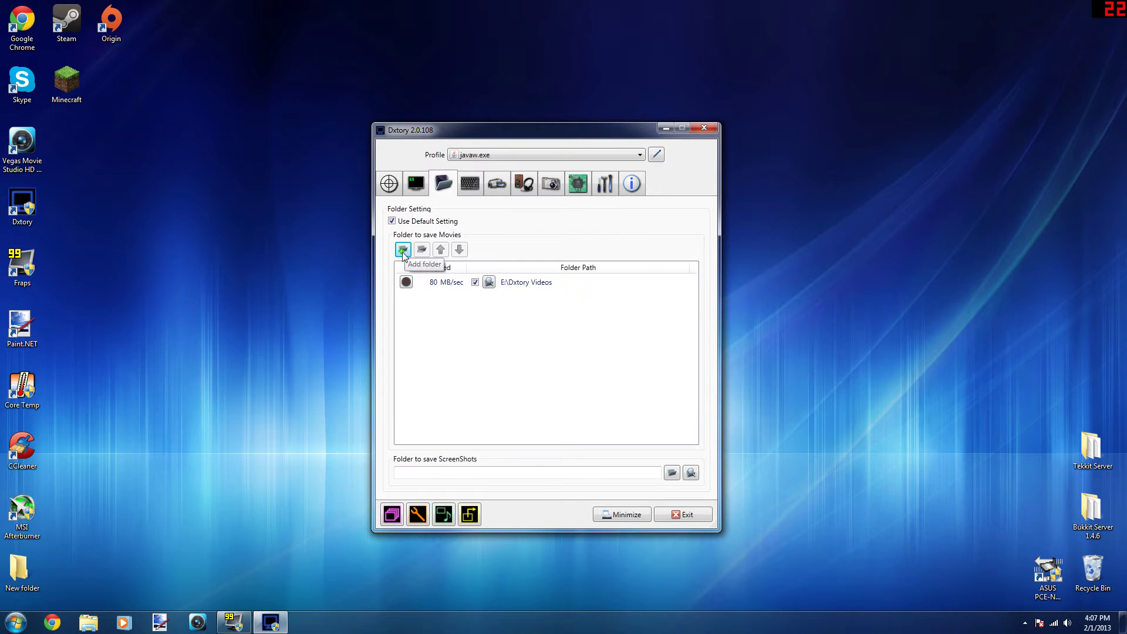
click(403, 250)
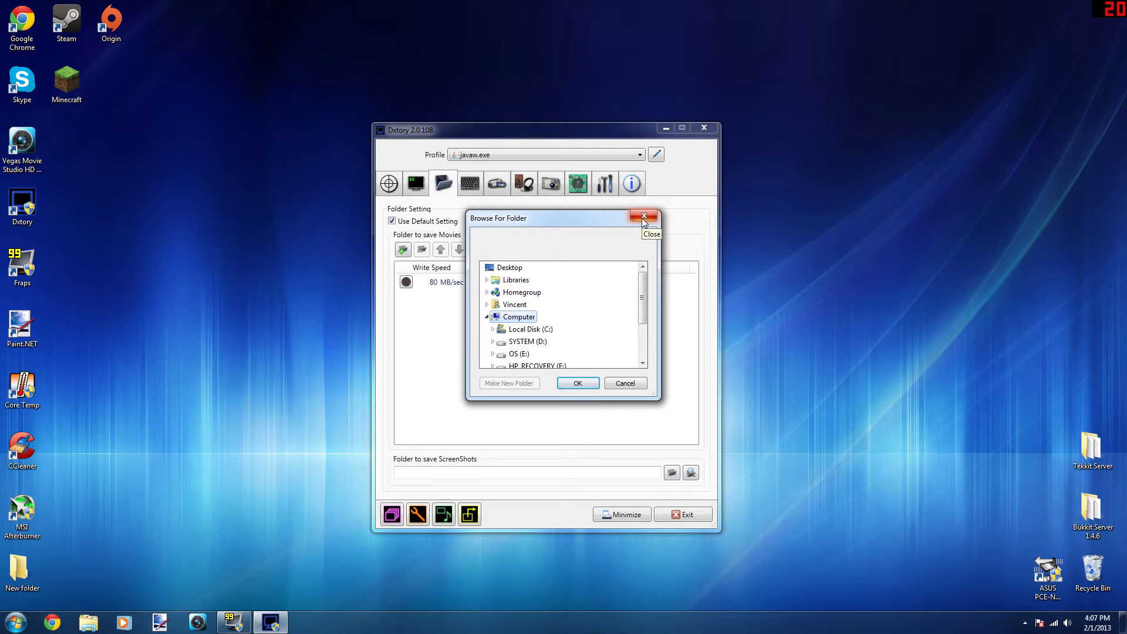
click(644, 218)
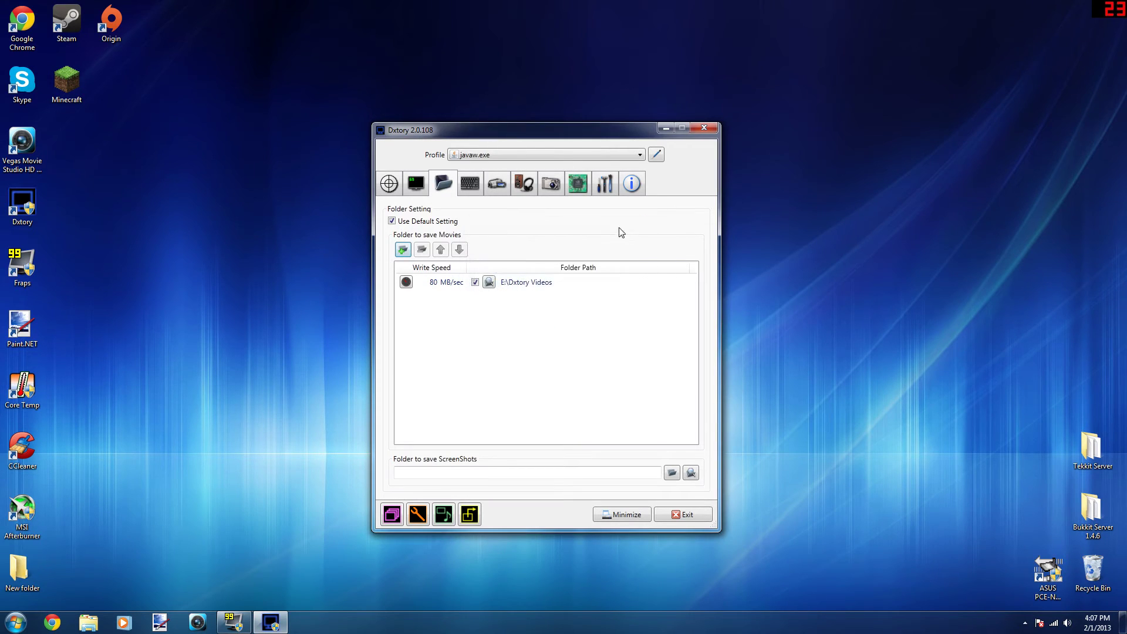
click(87, 622)
- Compare free space on Local Disk (C:) and OS (E:), which has 1.23 TB free of 1.80 TB
click(182, 332)
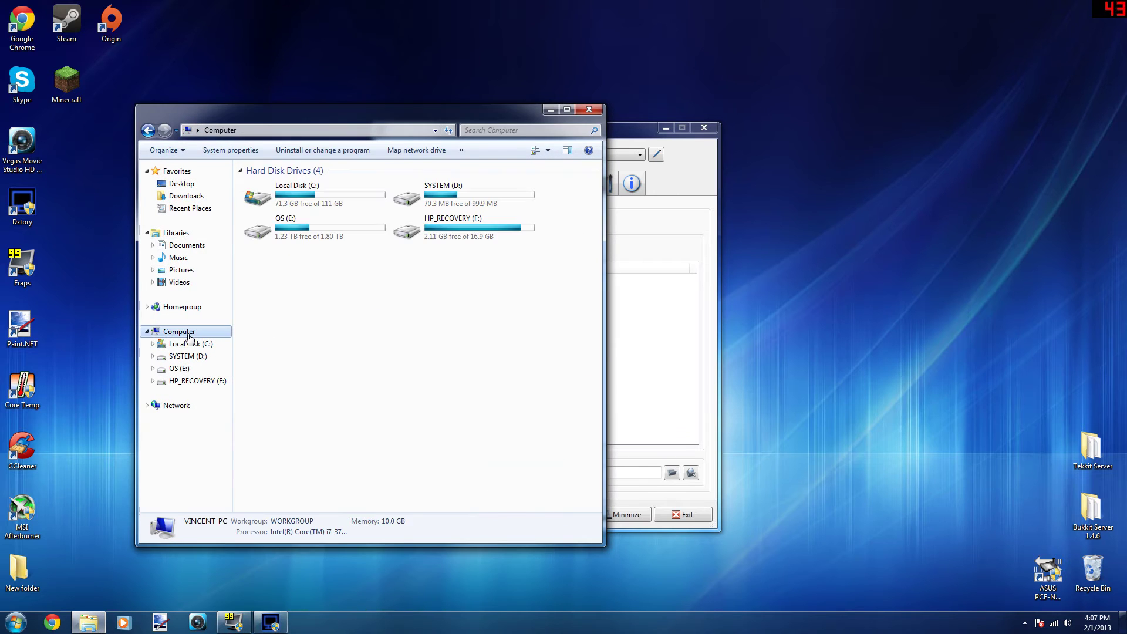
click(367, 205)
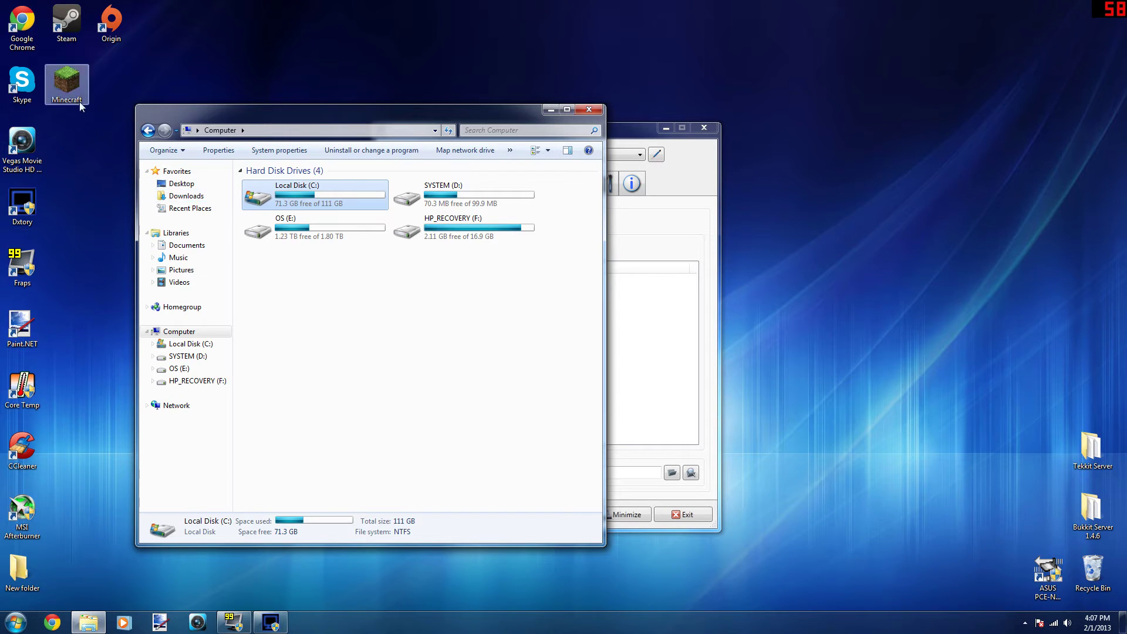
click(304, 233)
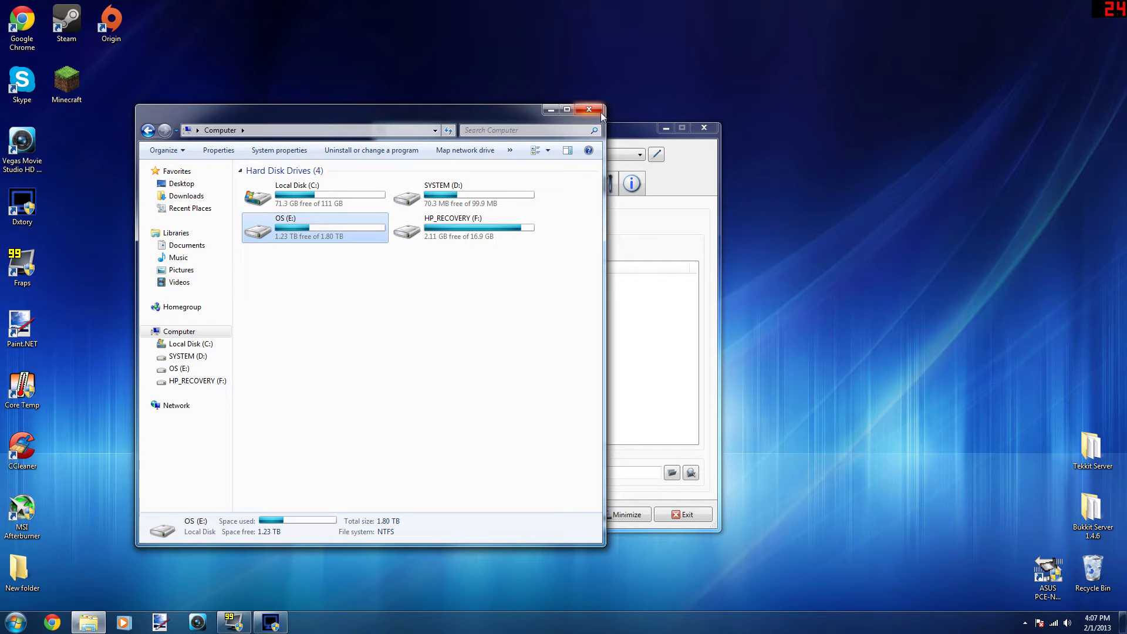
click(326, 204)
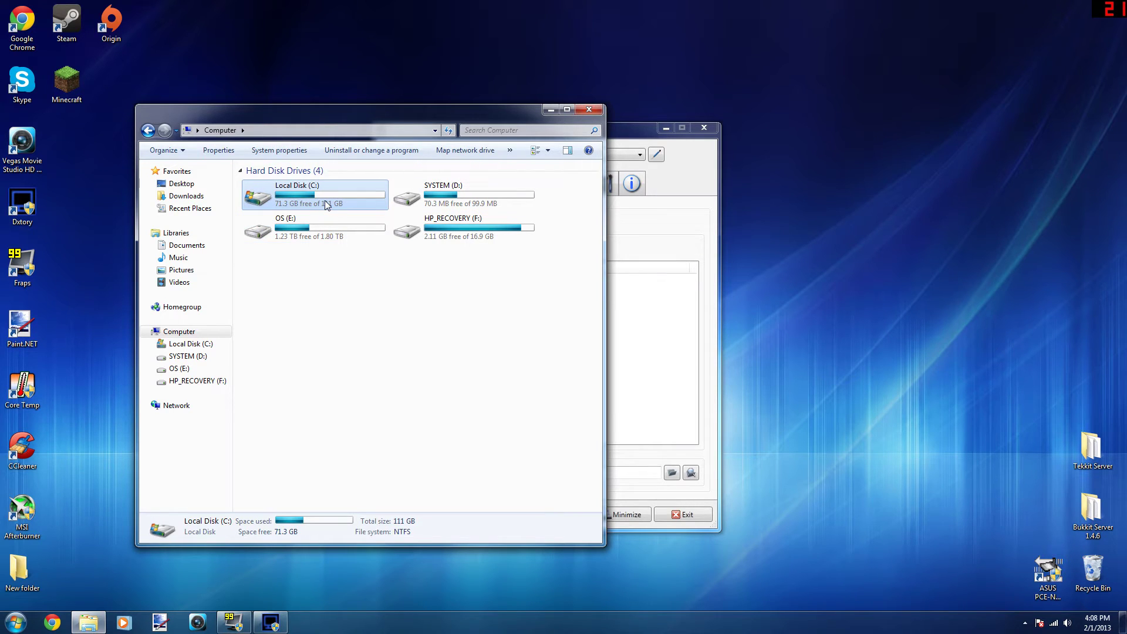
- Close the drive listing and open the E:\Dxtory Videos write-speed benchmark, then dismiss it
click(582, 111)
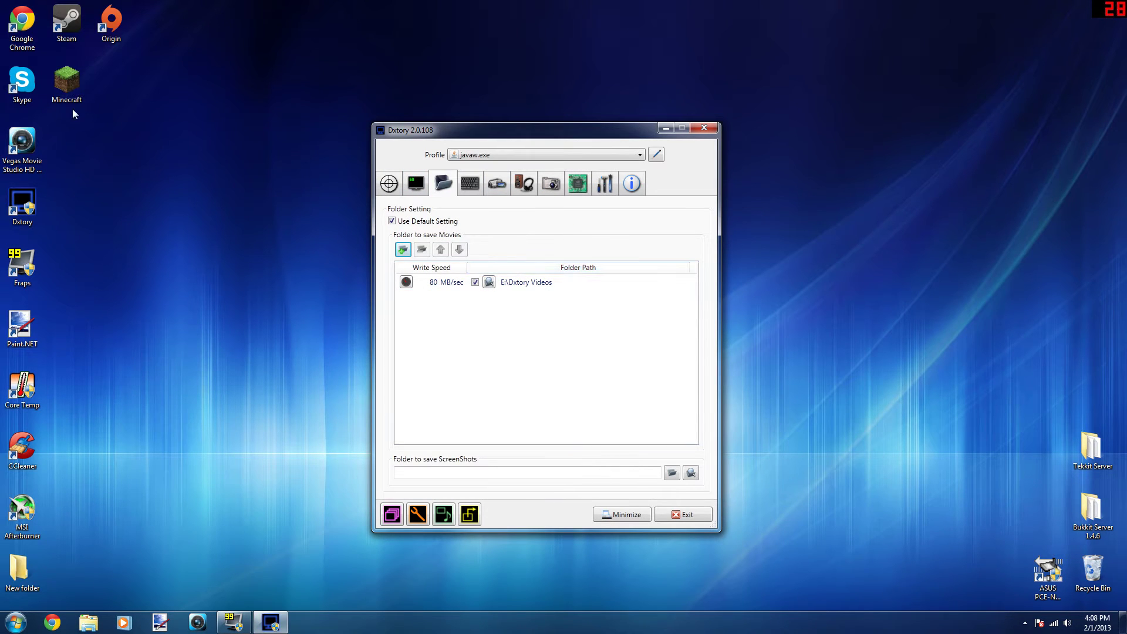
drag(371, 13, 754, 511)
click(405, 281)
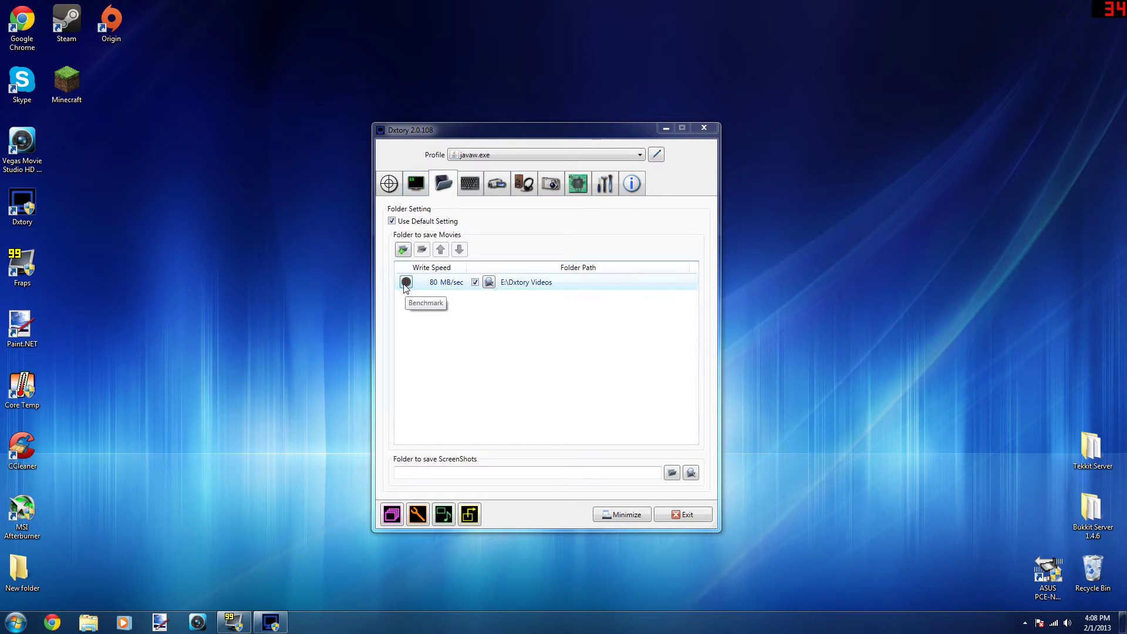
click(405, 281)
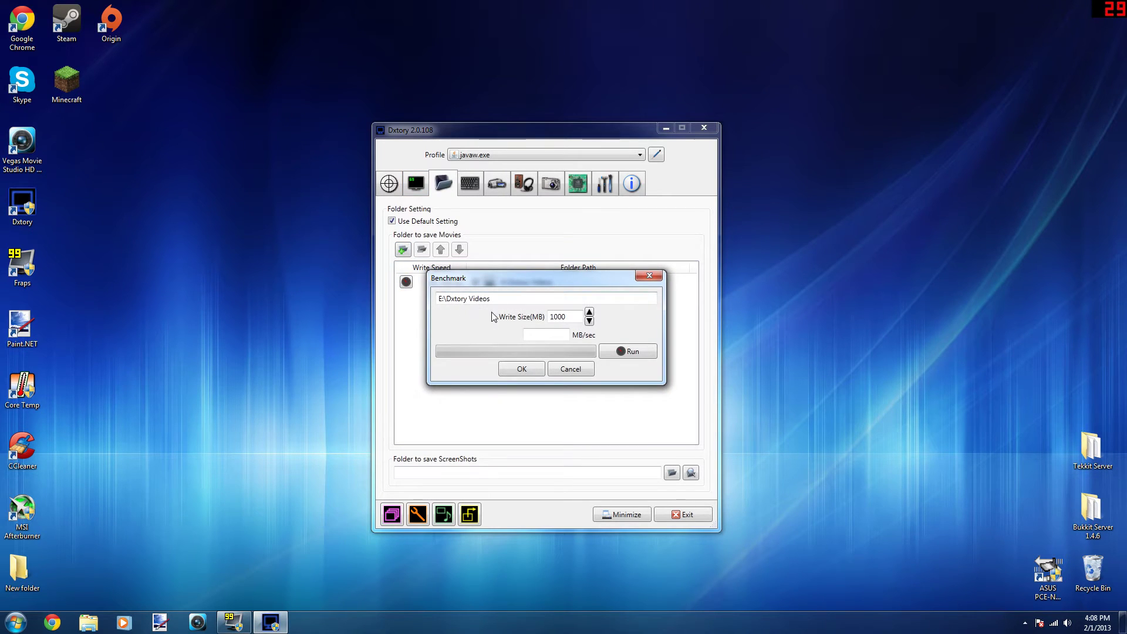
click(649, 277)
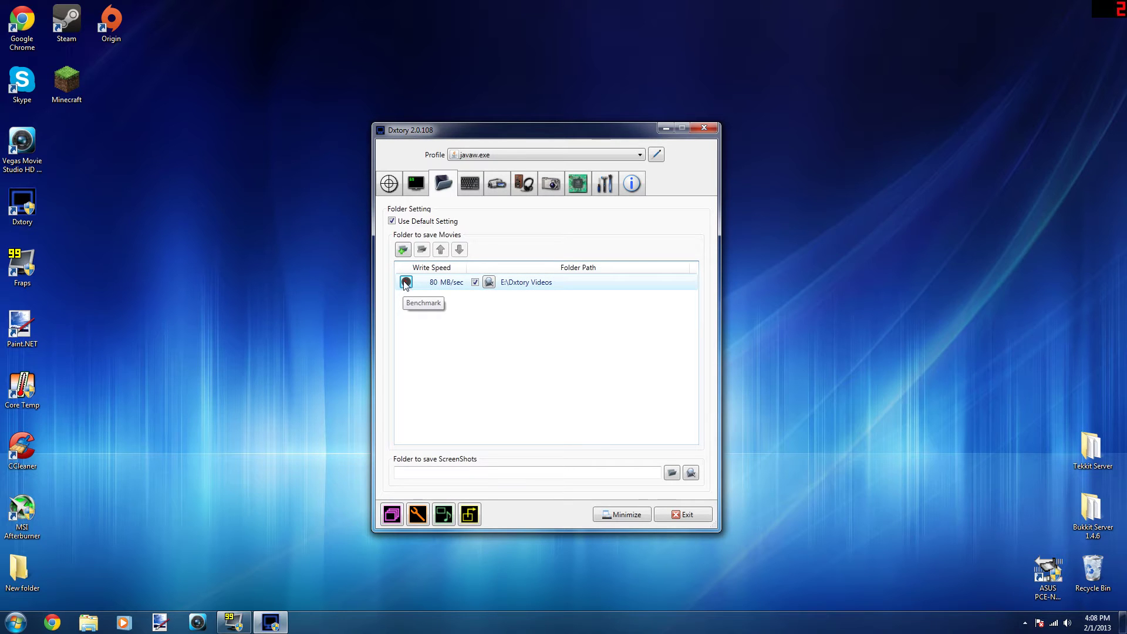
- Run and stop the movie folder write-speed benchmark, then close the results
click(405, 283)
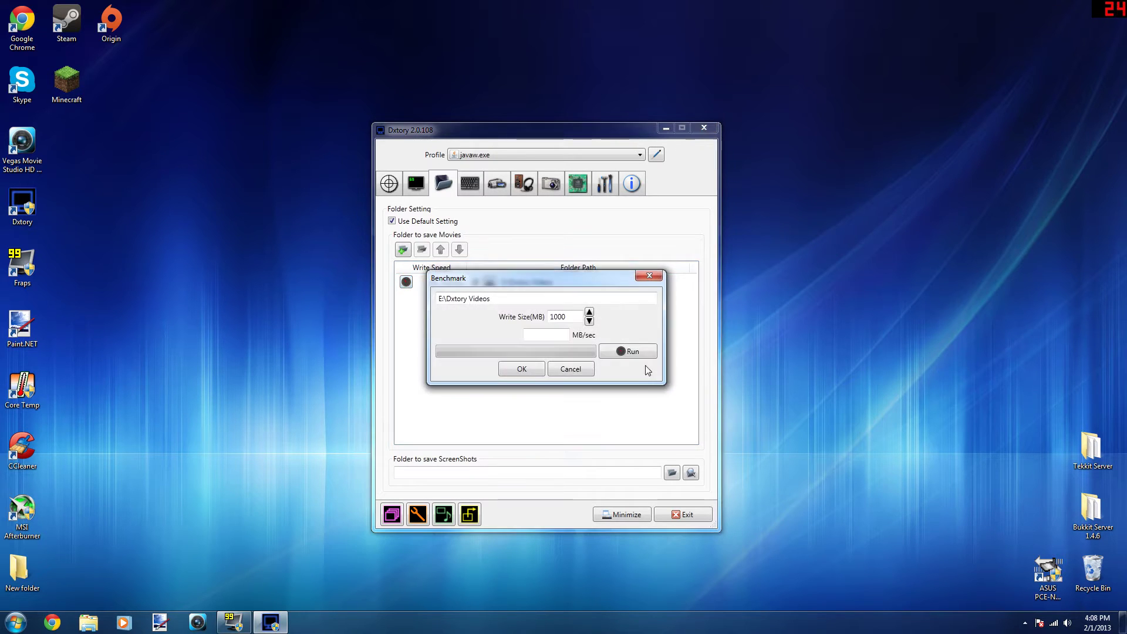
click(630, 351)
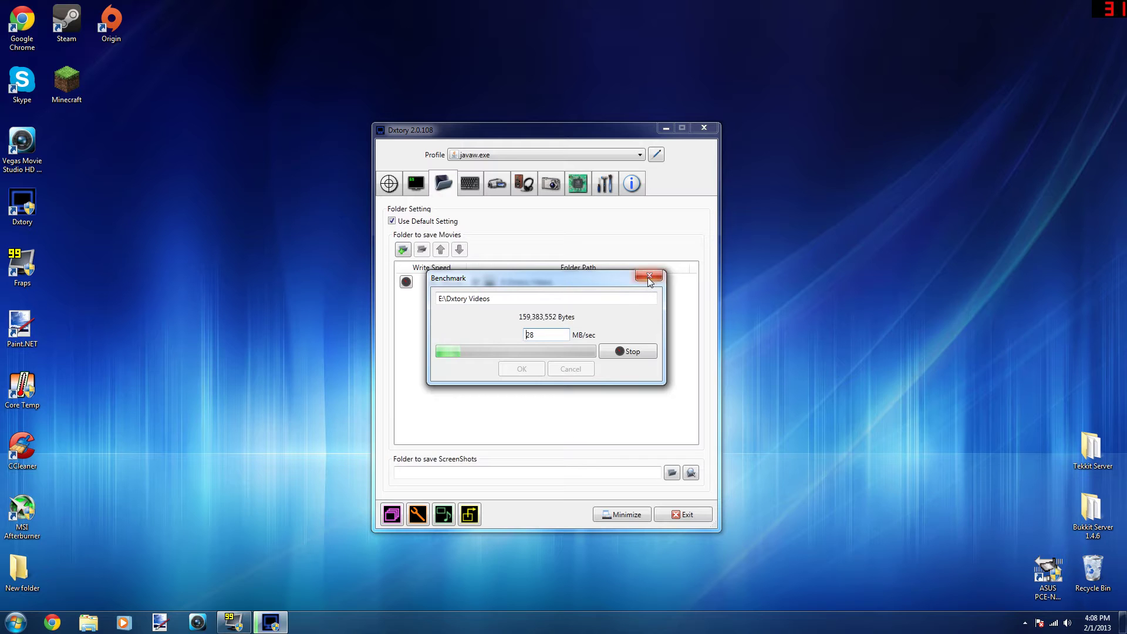
click(634, 352)
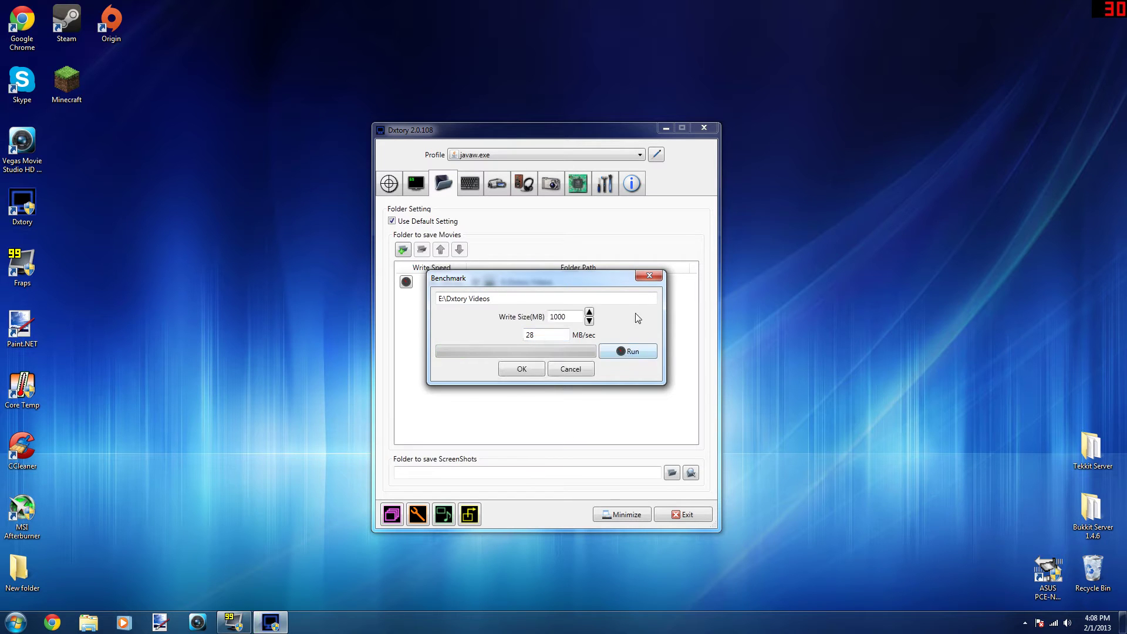
click(640, 278)
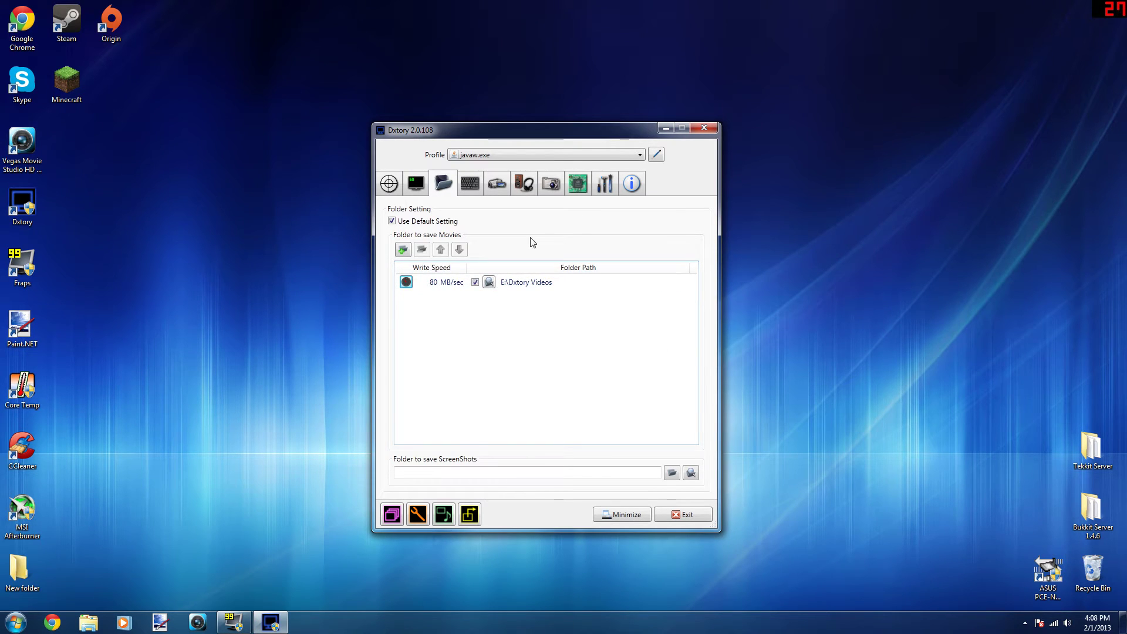
drag(323, 40, 355, 96)
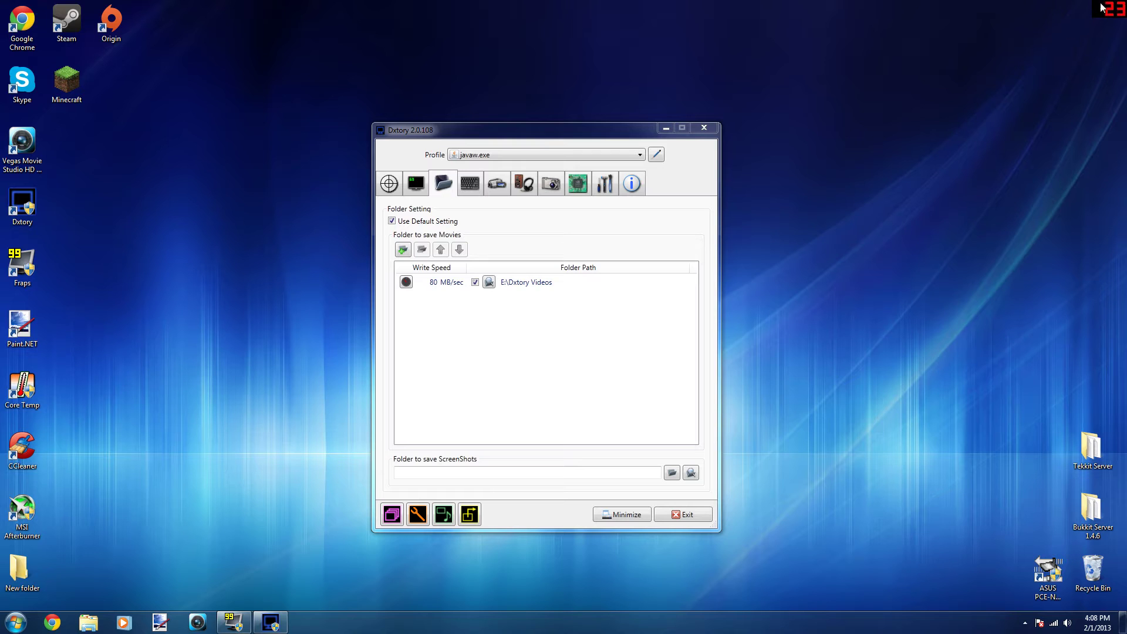
click(407, 282)
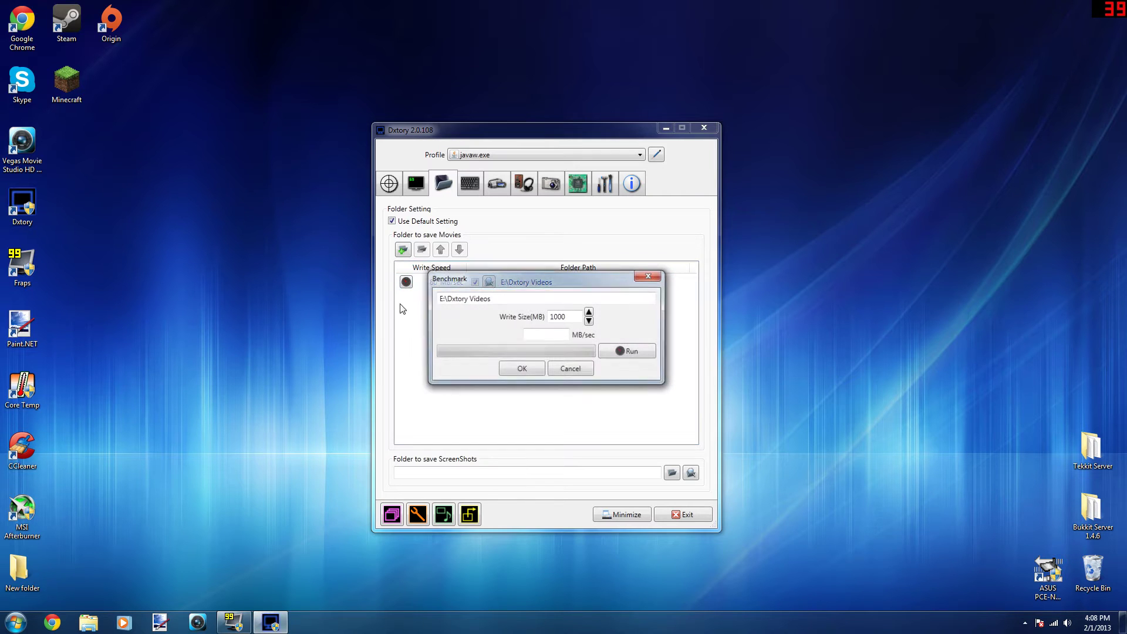
click(648, 274)
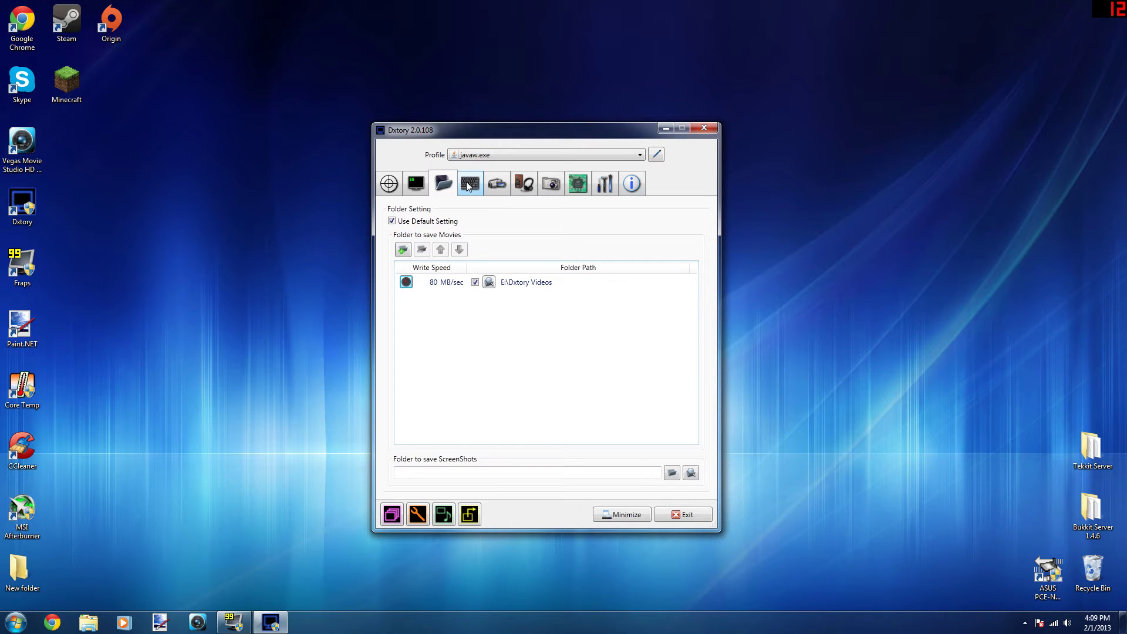
- Show the hotkey settings with movie capture on F9 and screenshots on Right
click(468, 186)
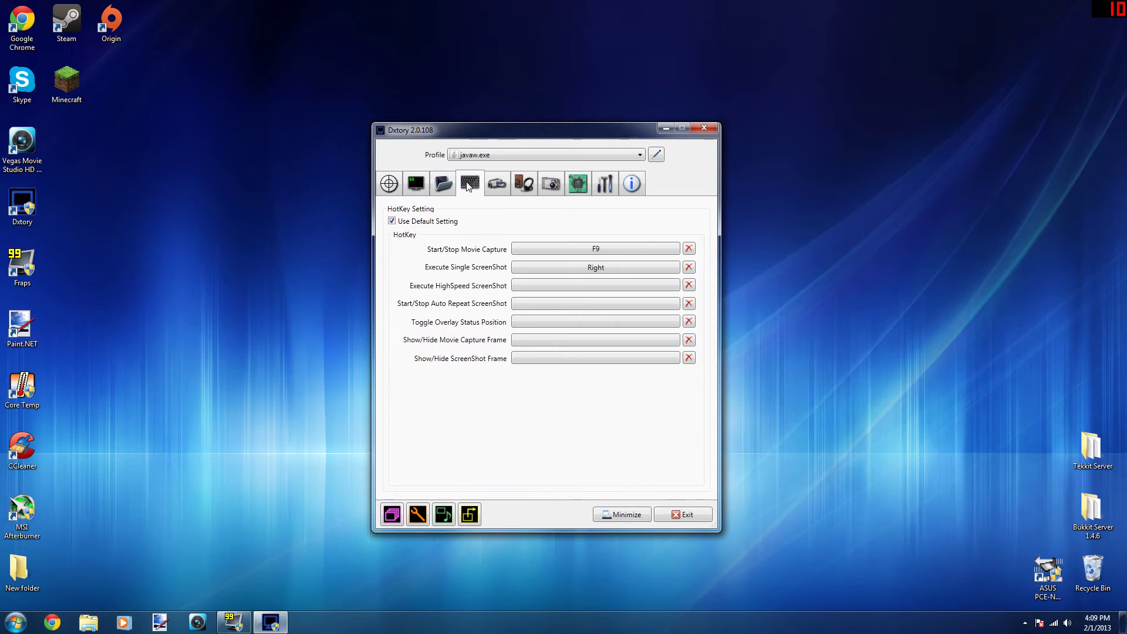
click(451, 185)
click(464, 185)
click(444, 185)
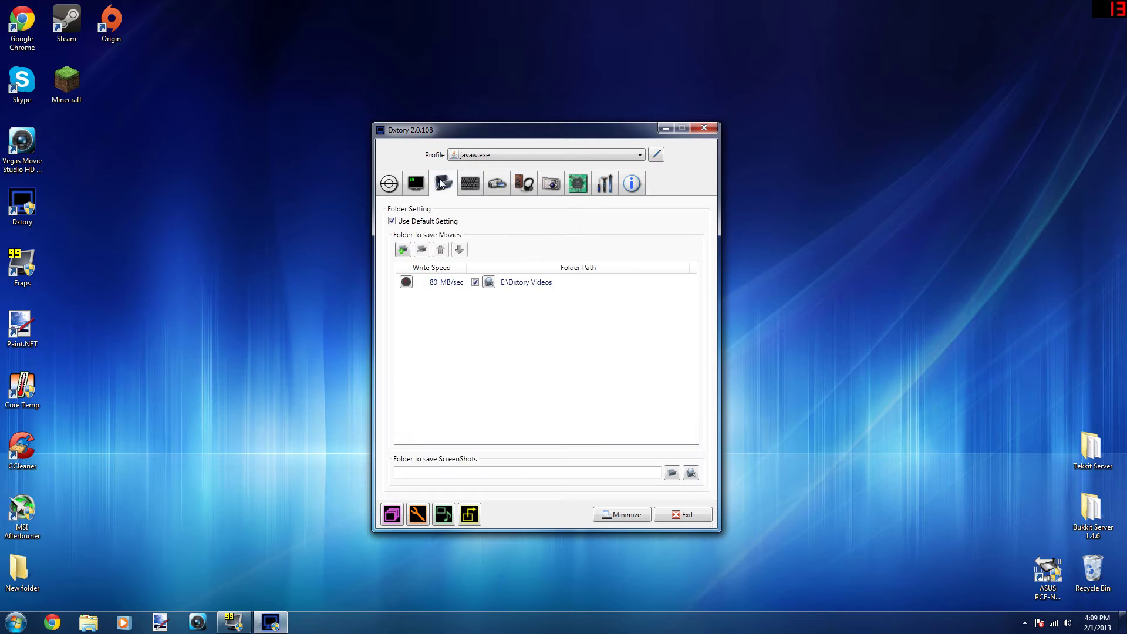
click(465, 185)
click(445, 184)
click(471, 189)
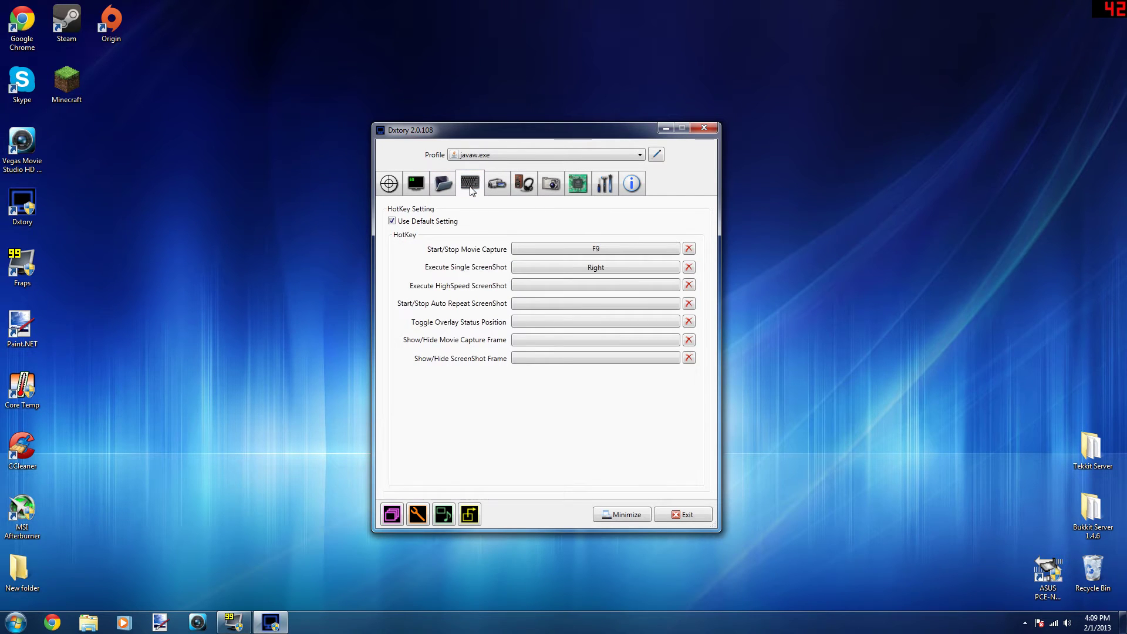
click(451, 185)
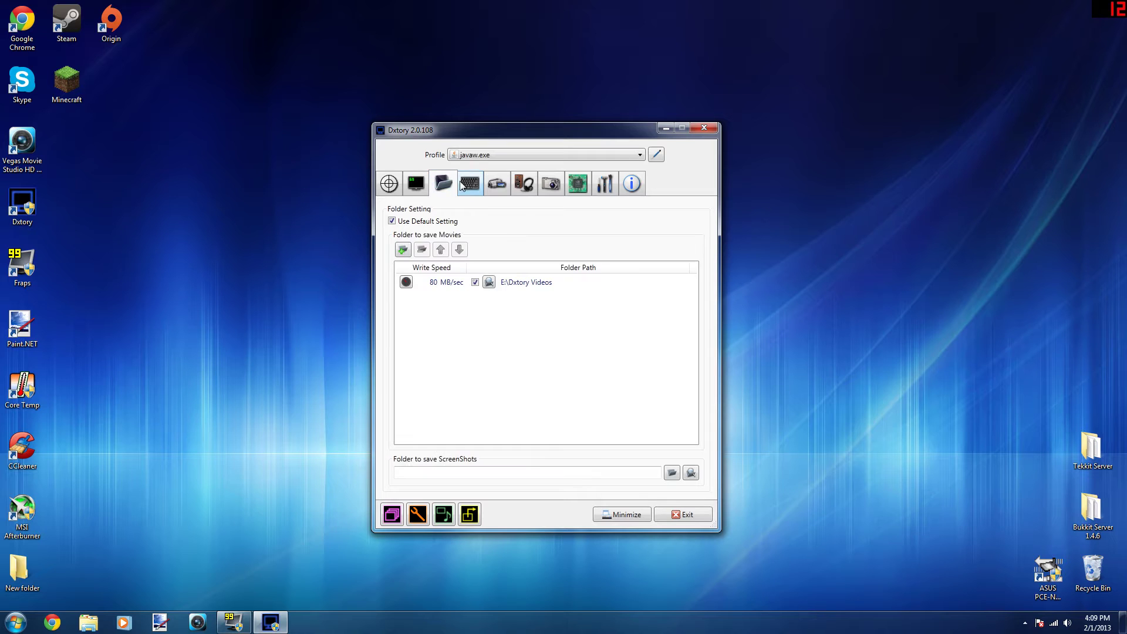
click(470, 184)
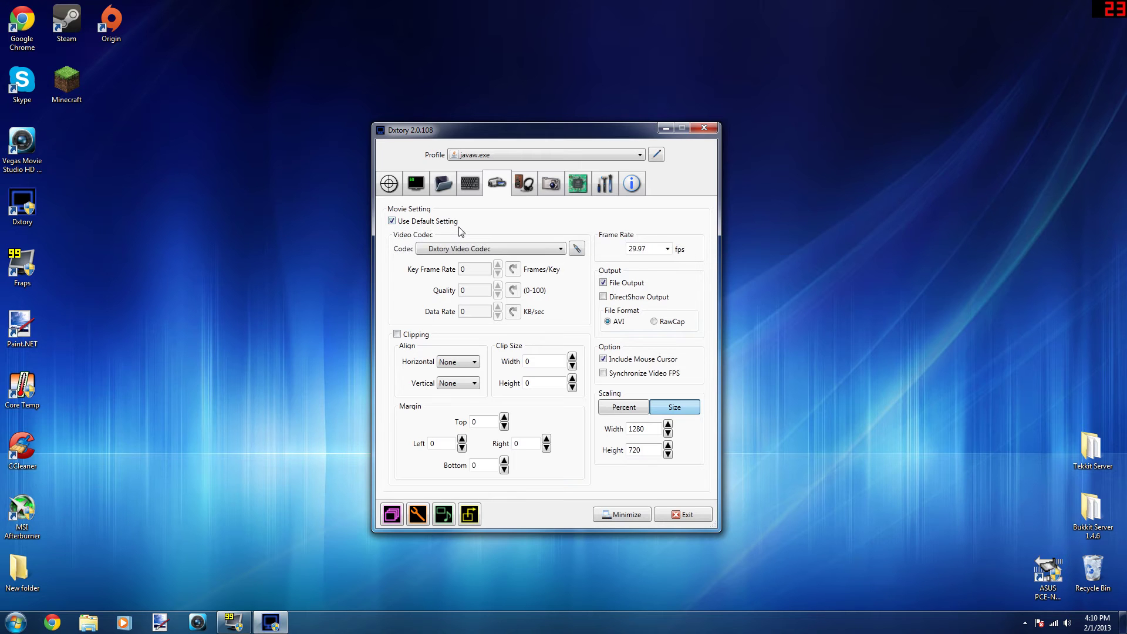
- Set the Dxtory Video Codec to YUV420 medium quality and check the 29.97 fps frame rate
click(573, 254)
mouse_move(571, 255)
mouse_down()
mouse_move(535, 310)
mouse_move(537, 358)
mouse_move(582, 213)
mouse_move(569, 240)
mouse_up()
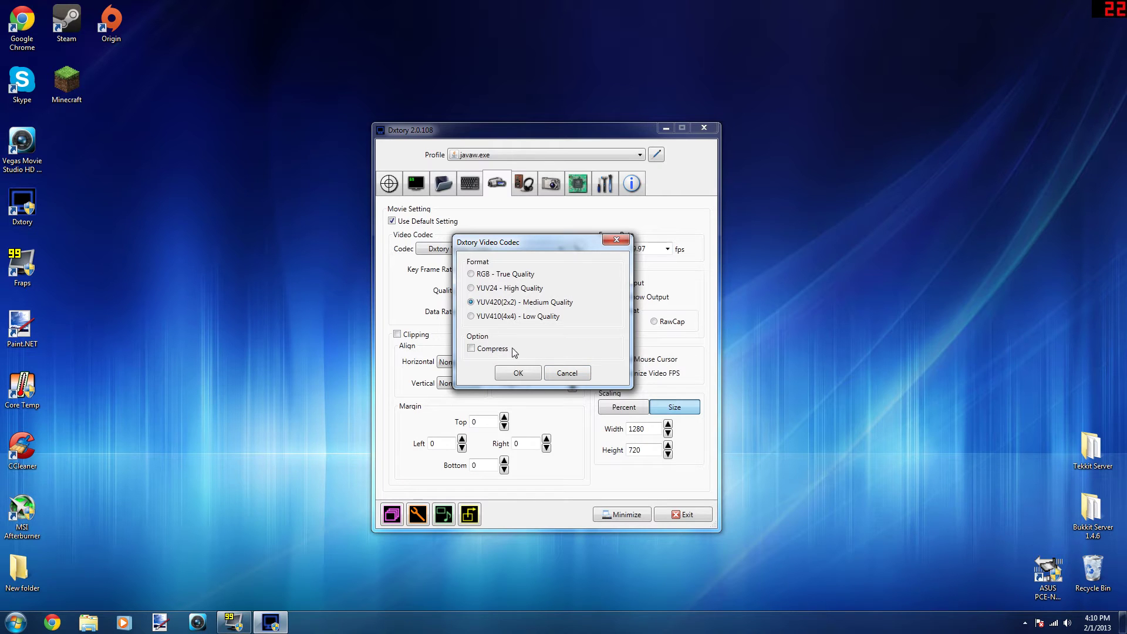
click(621, 237)
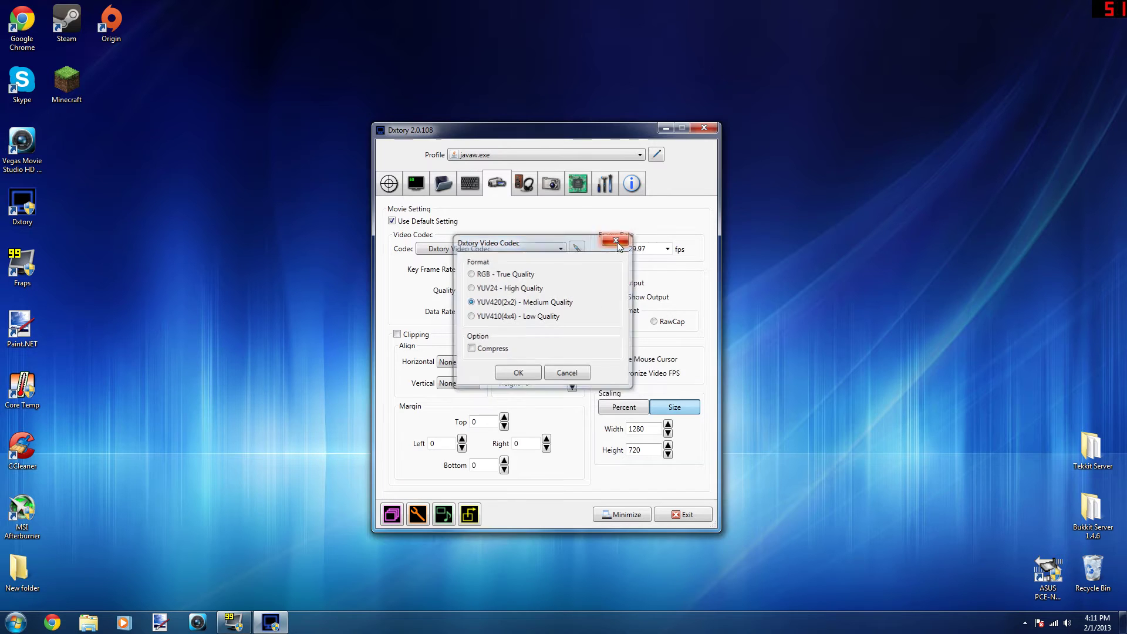
click(668, 249)
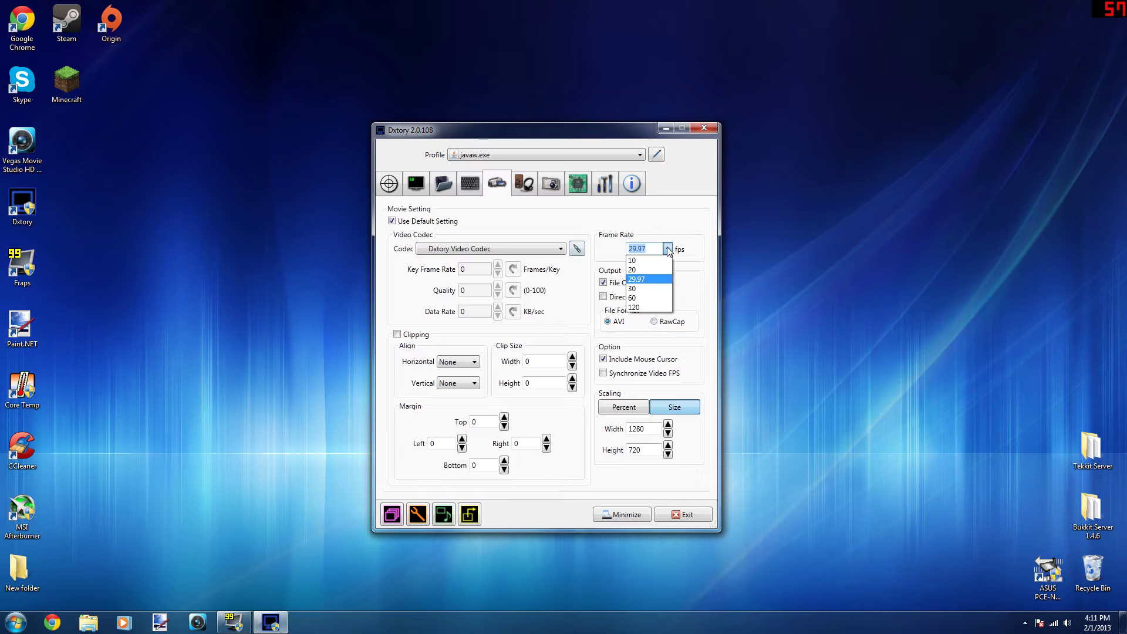
- Keep 29.97 fps and switch scaling to an exact size of 1920 × 1080
click(648, 280)
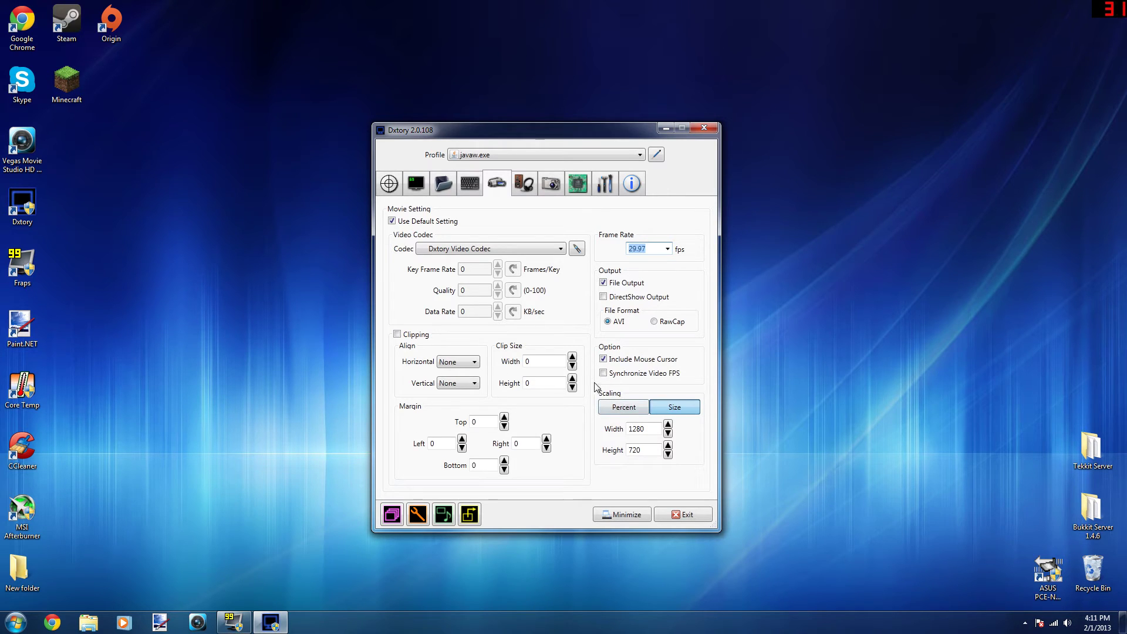
click(645, 408)
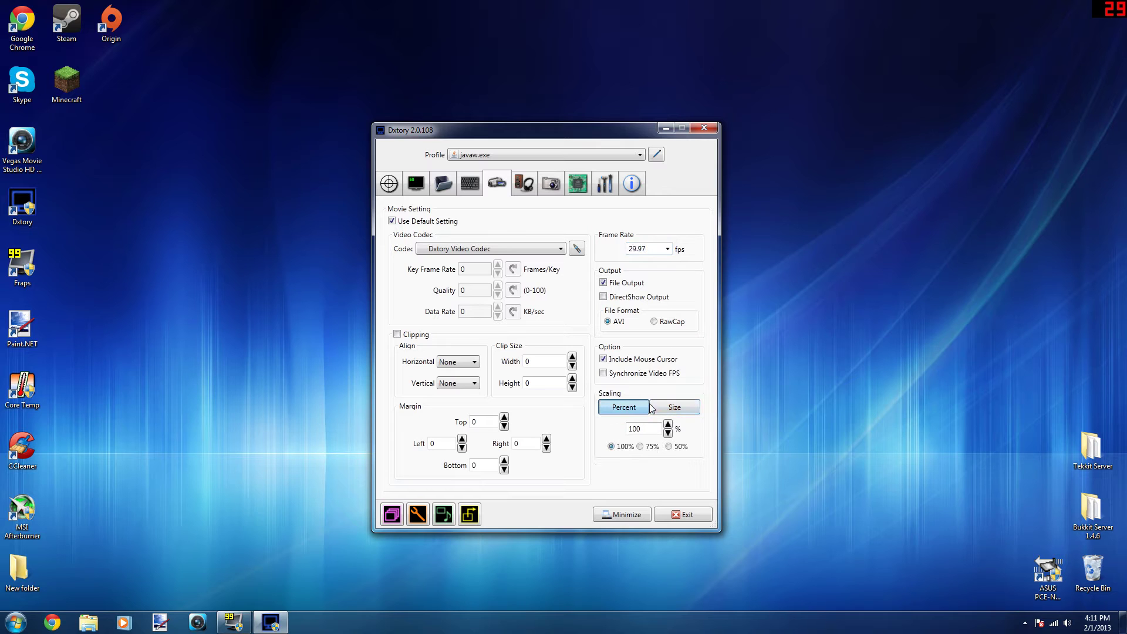
click(663, 409)
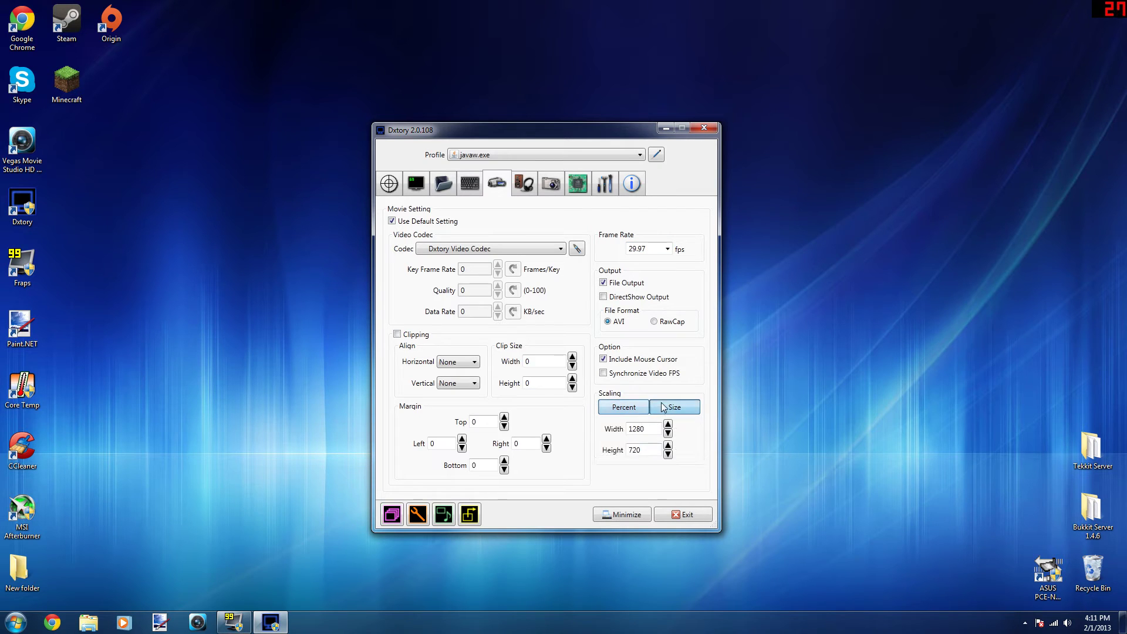
double_click(635, 431)
key(Tab)
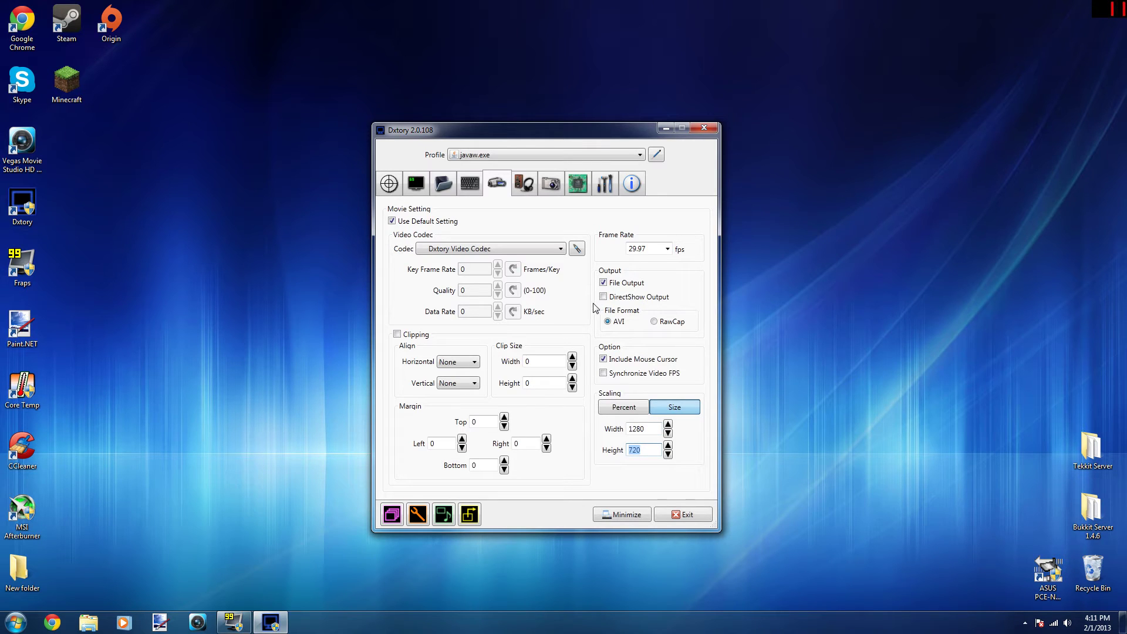
key(shift+Tab)
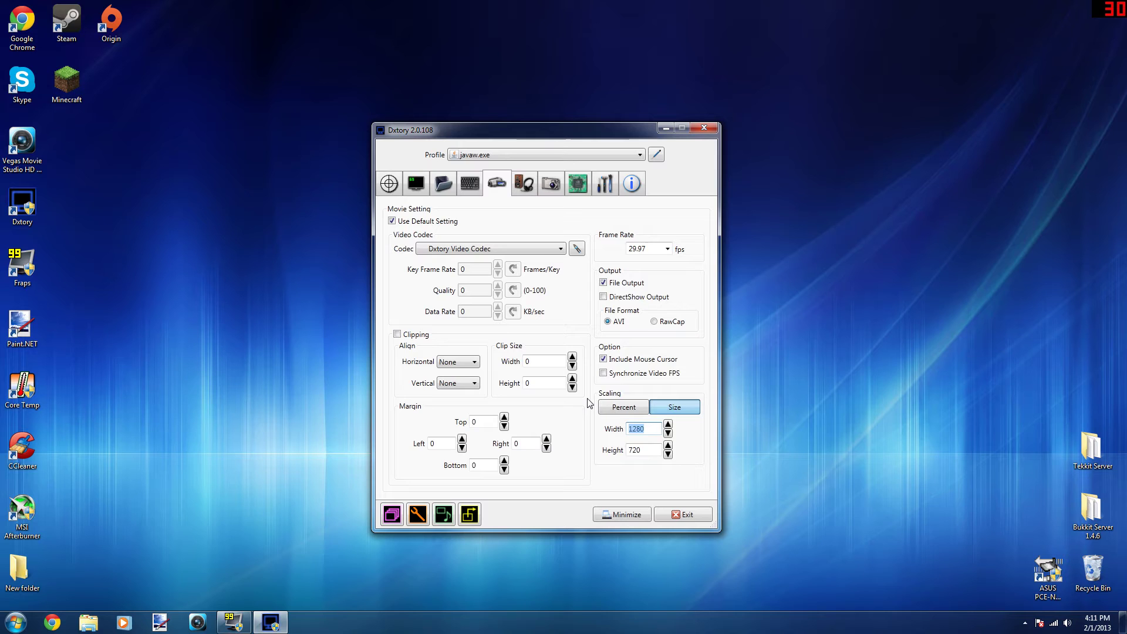
text(19)
key(BackSpace)
key(BackSpace)
key(BackSpace)
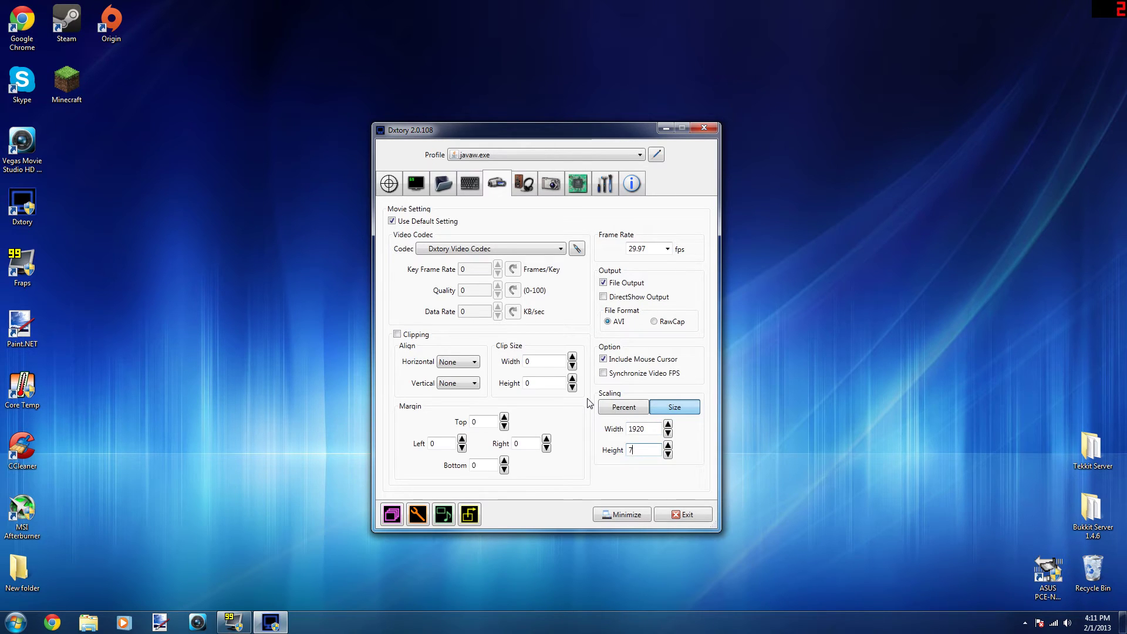
text(1080)
right_click(206, 290)
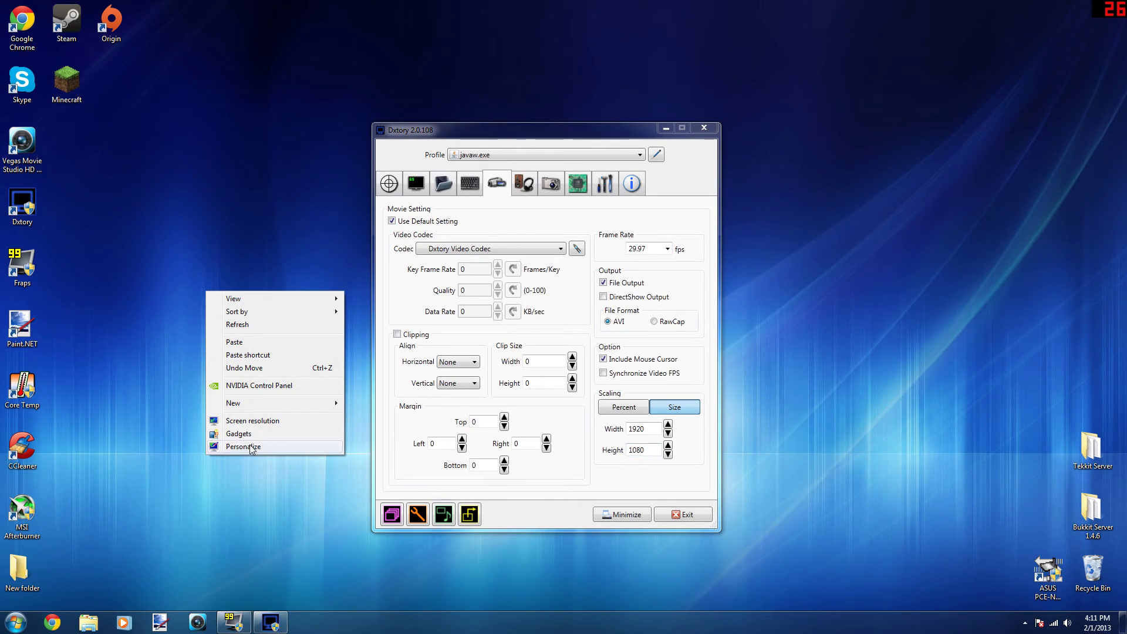
right_click(223, 231)
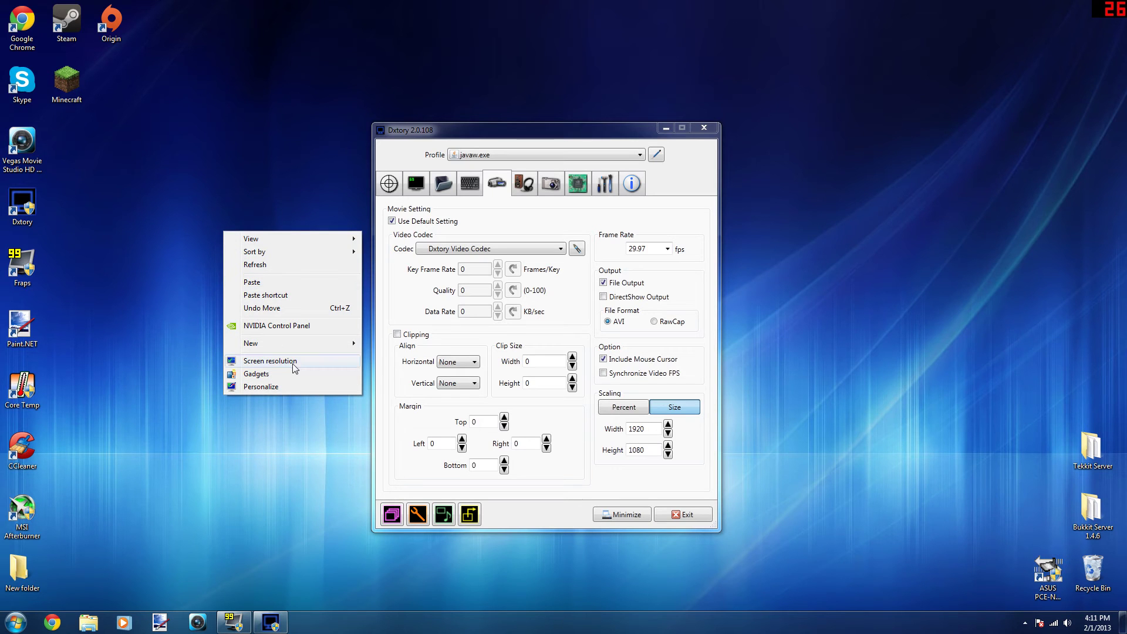
click(292, 362)
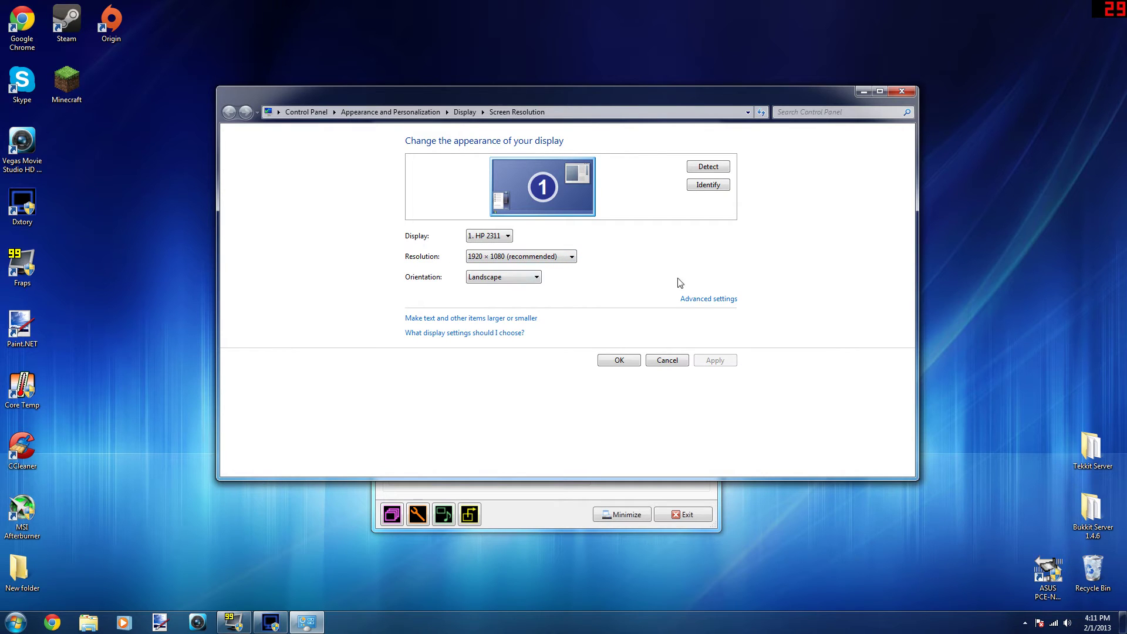
click(898, 92)
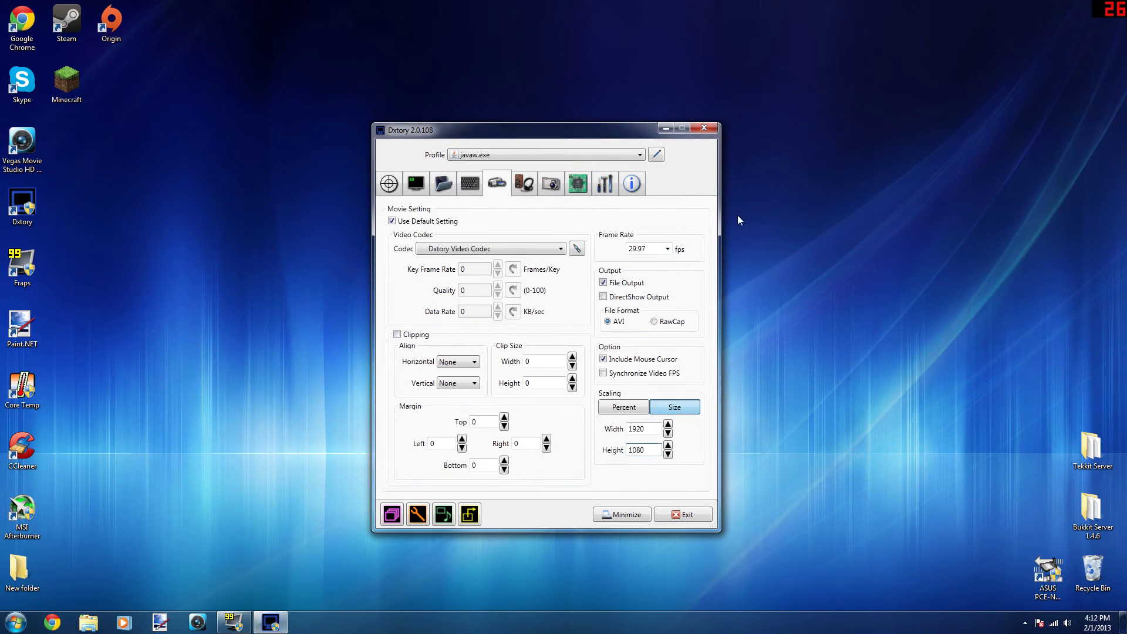
- Replace the scaling width with 1280 and the height with 720
key(shift+Tab)
text(2)
key(BackSpace)
text(128)
key(BackSpace)
key(BackSpace)
text(7)
- Show Dxtory's Audio settings and select the second audio stream, the headset speakers
click(525, 184)
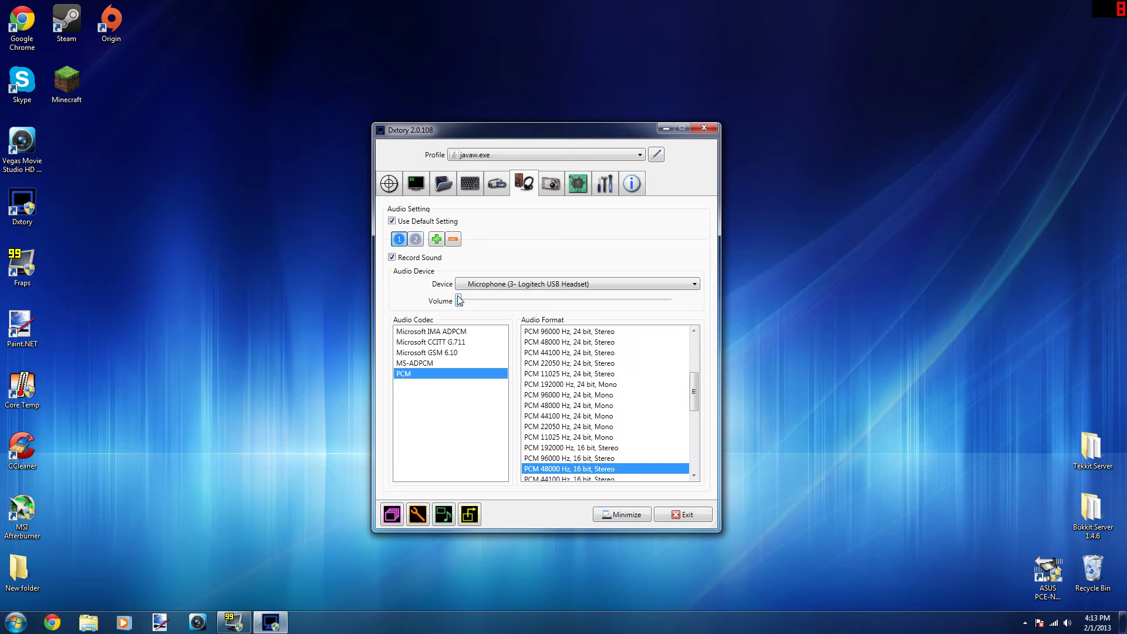
click(415, 239)
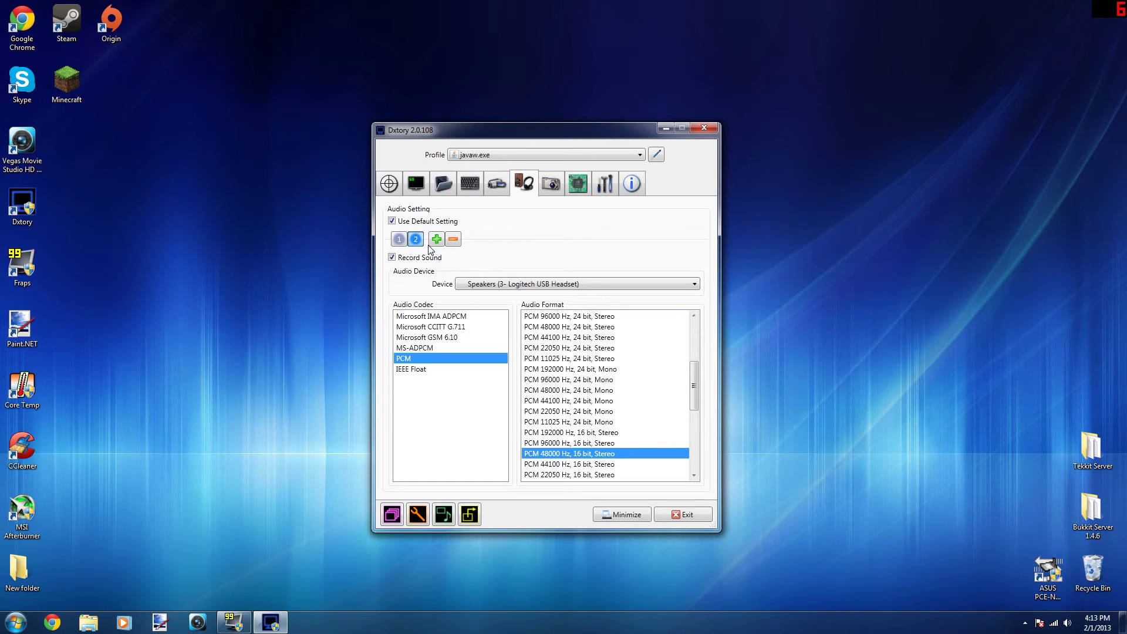
- Add and remove a third audio stream, keeping Speakers as the second stream's device
click(436, 239)
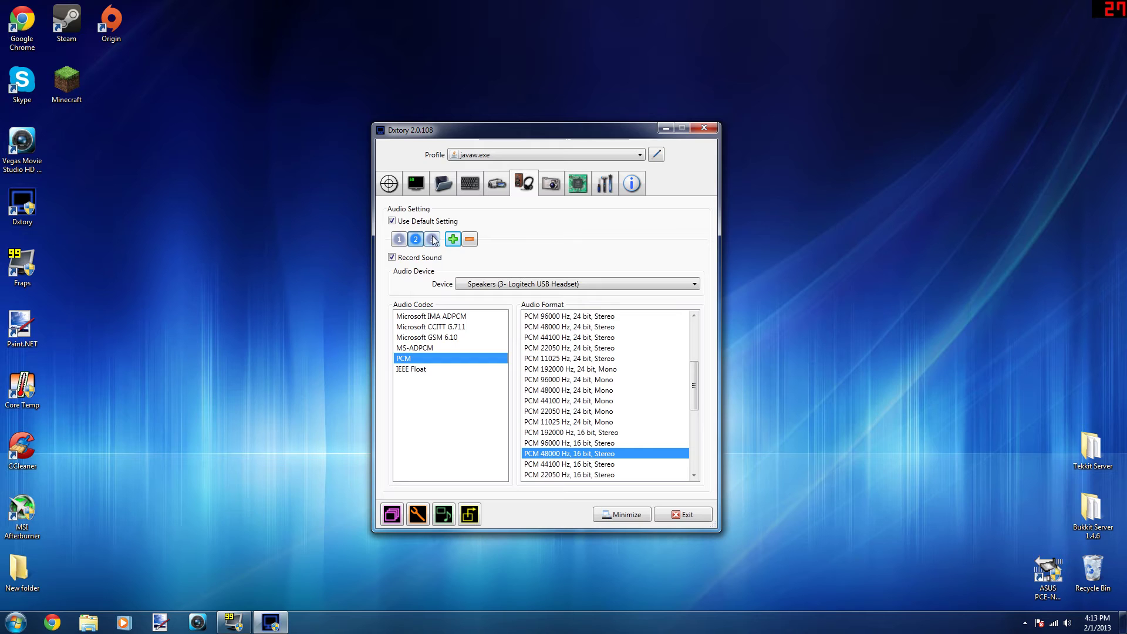
click(467, 240)
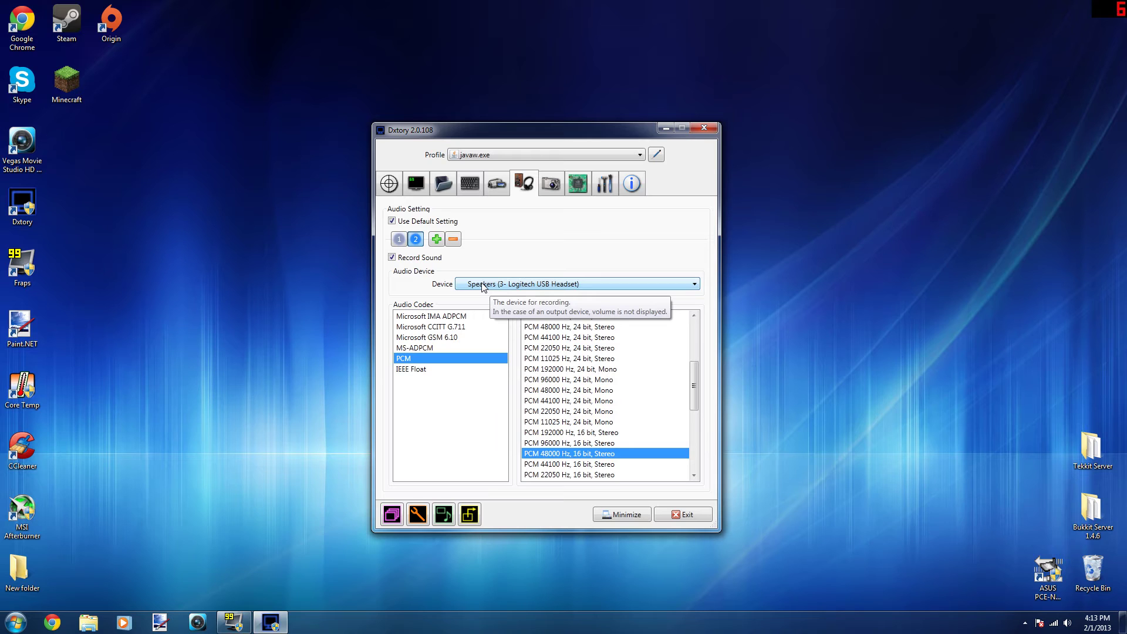
click(481, 284)
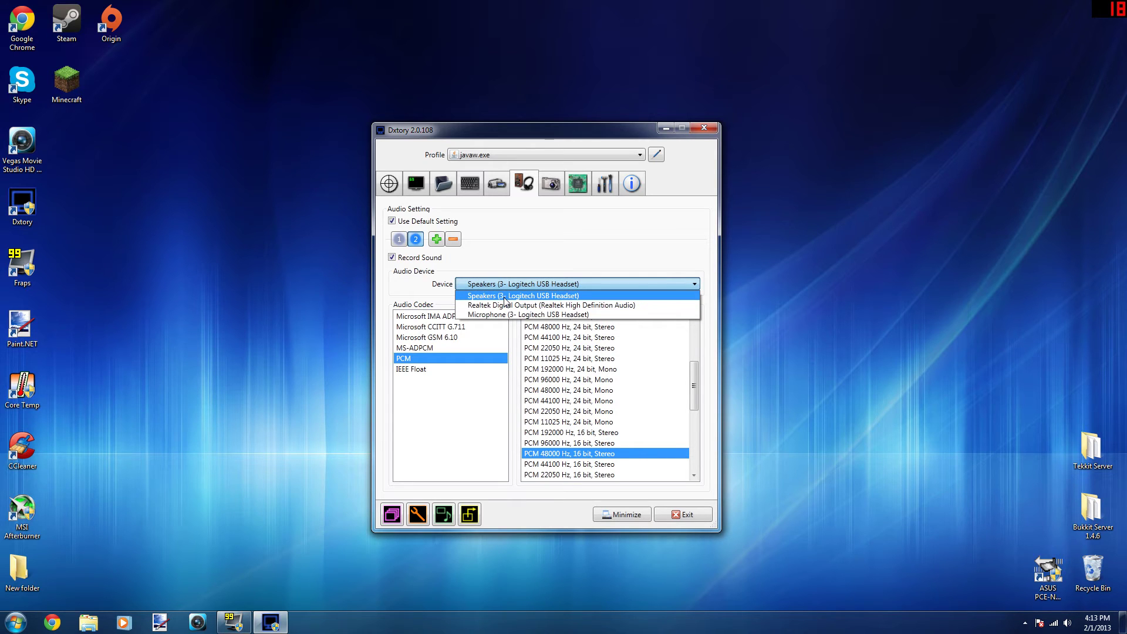
click(505, 295)
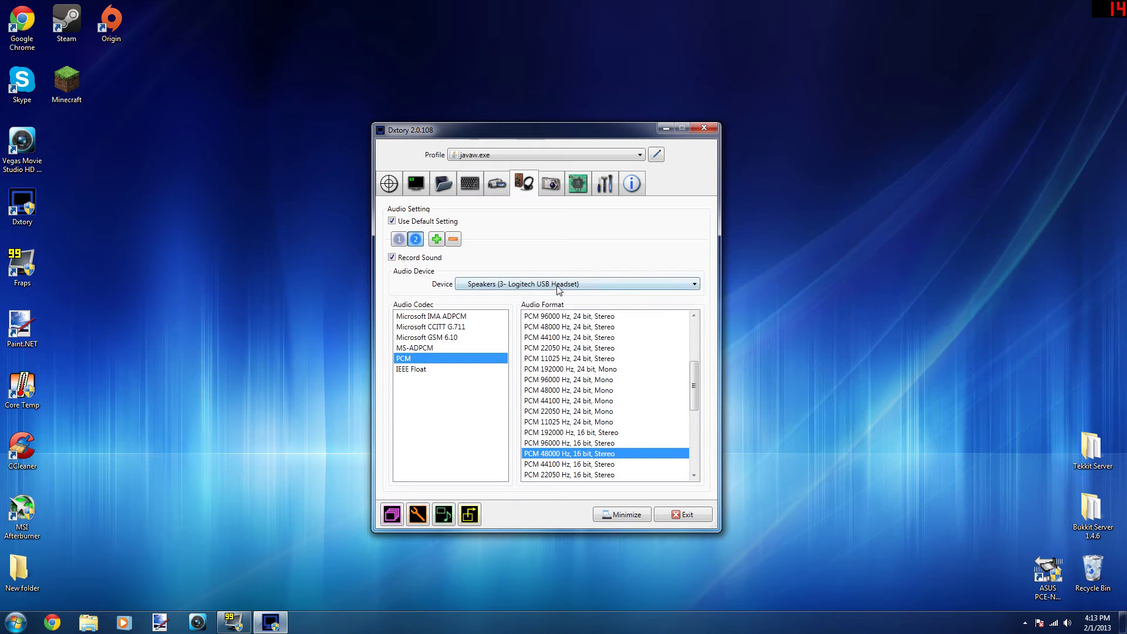
click(481, 287)
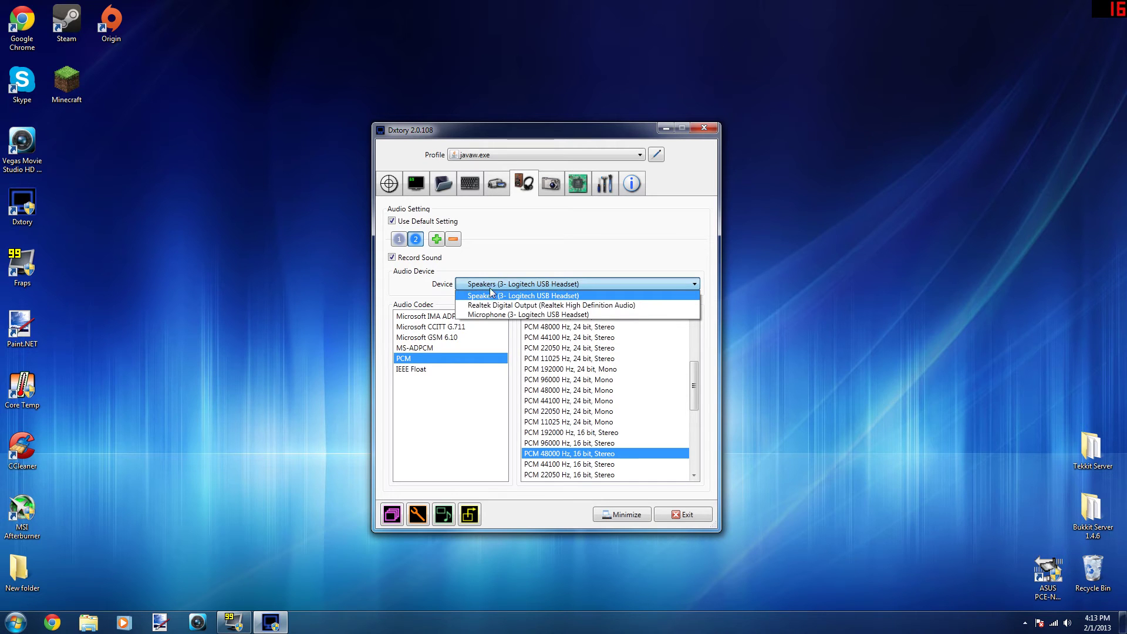
click(488, 283)
click(550, 184)
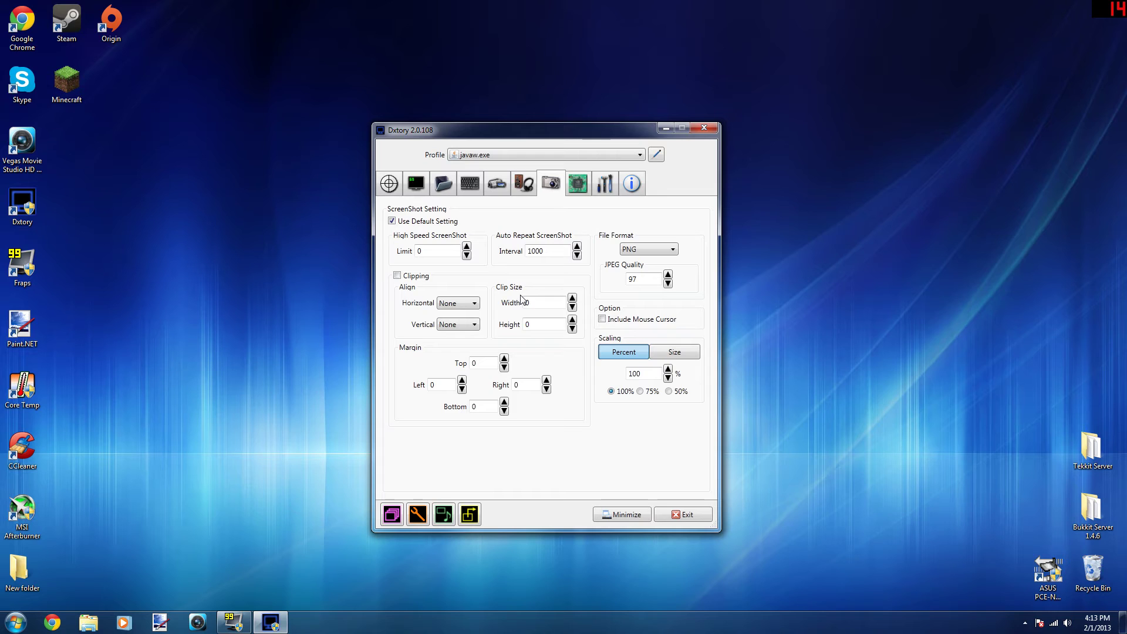
- Set screenshot scaling to a fixed Size of 1280 width by 720 height
click(675, 351)
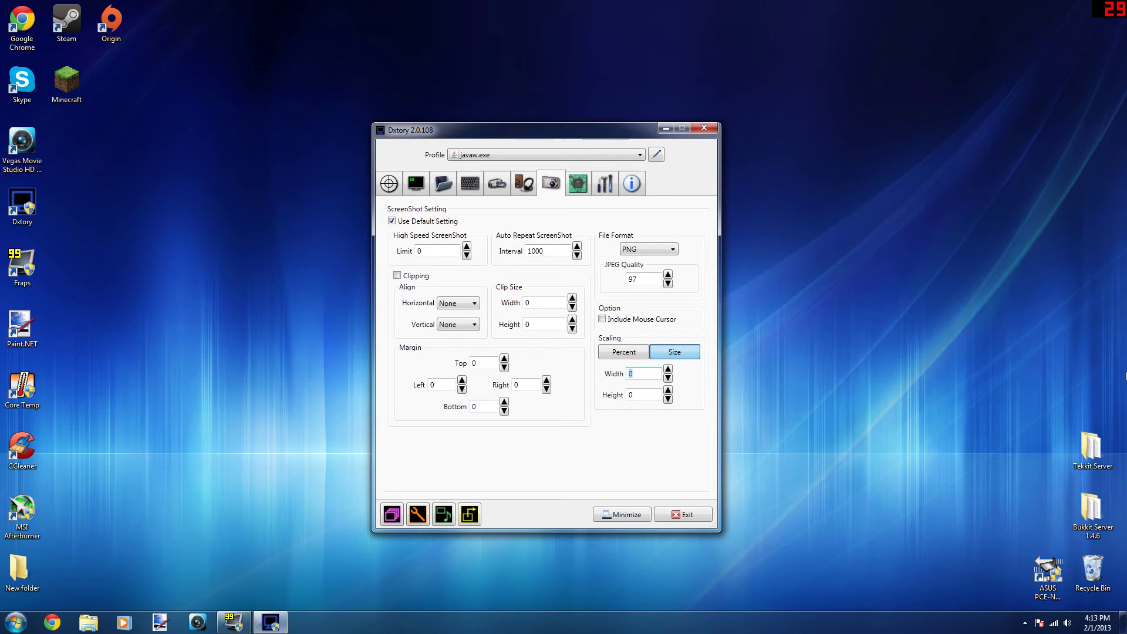
text(1280)
key(Tab)
text(7)
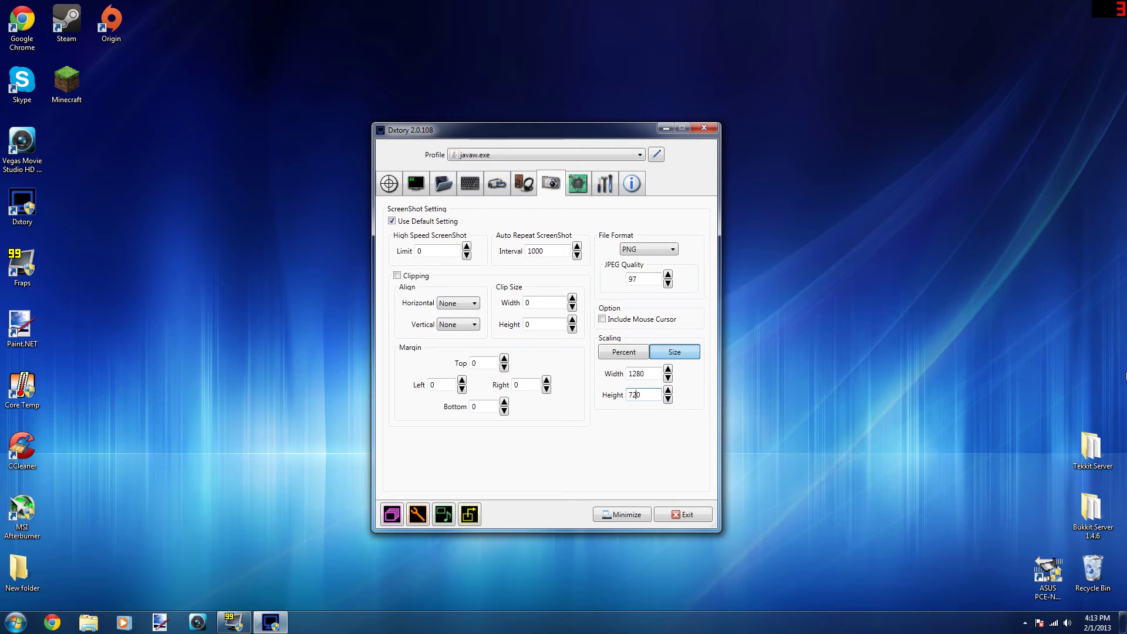
click(580, 186)
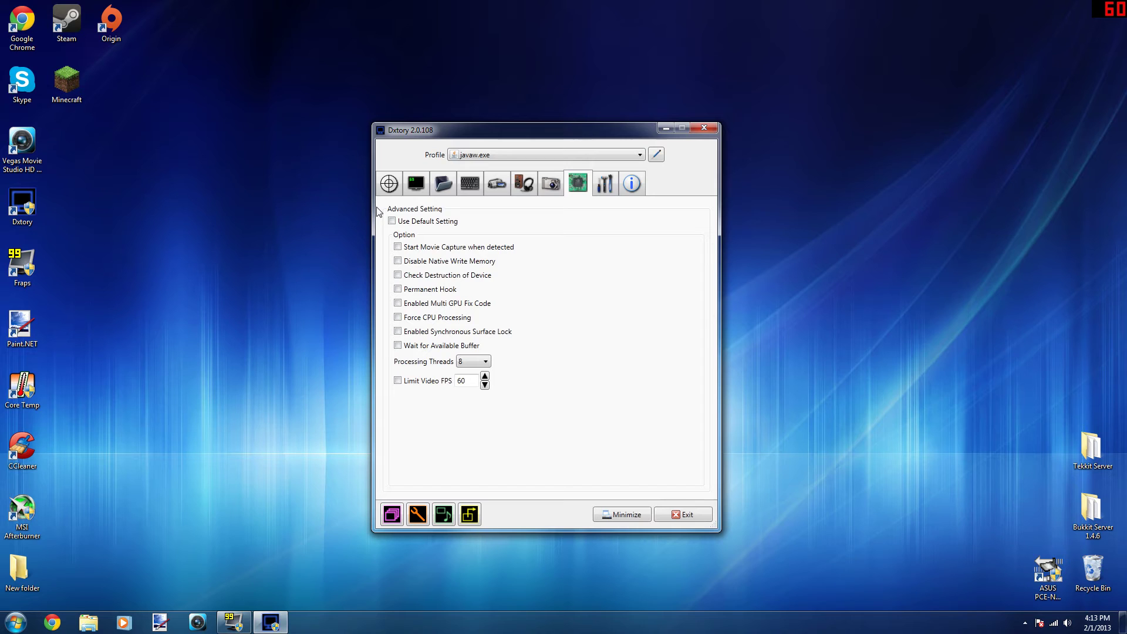
- Try 1 processing thread, then set Processing Threads back to 8
click(485, 361)
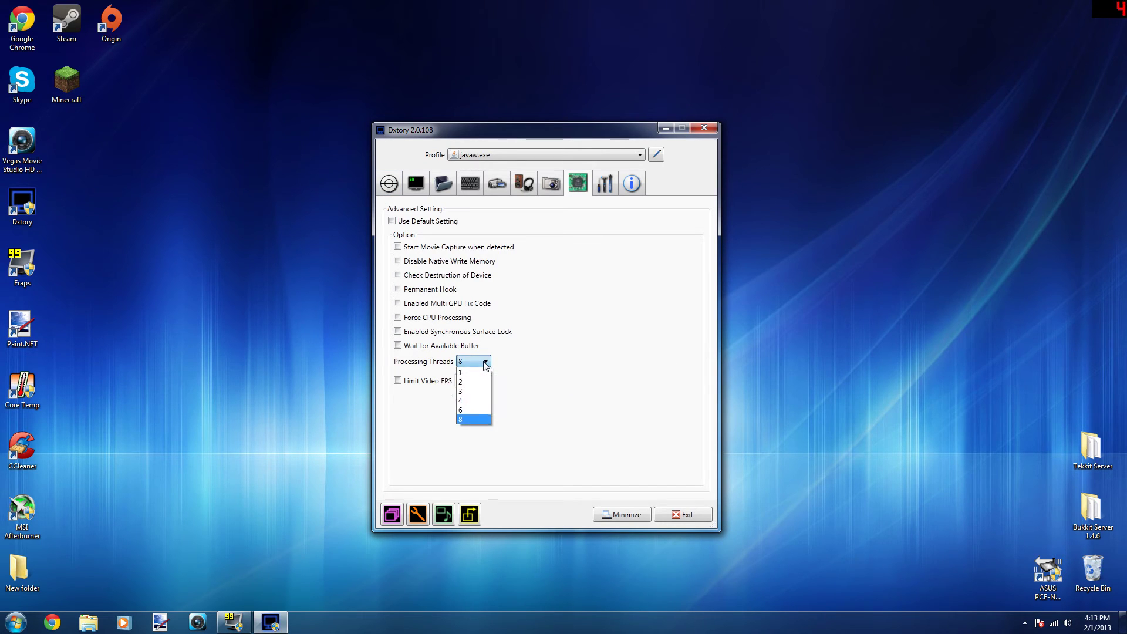
click(463, 374)
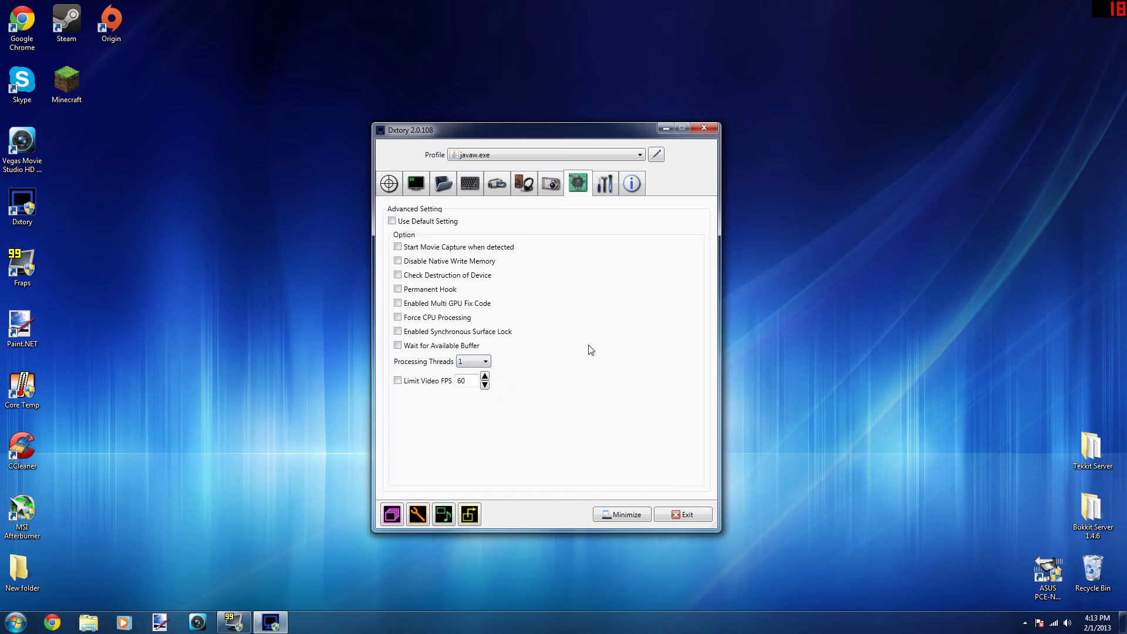
click(475, 362)
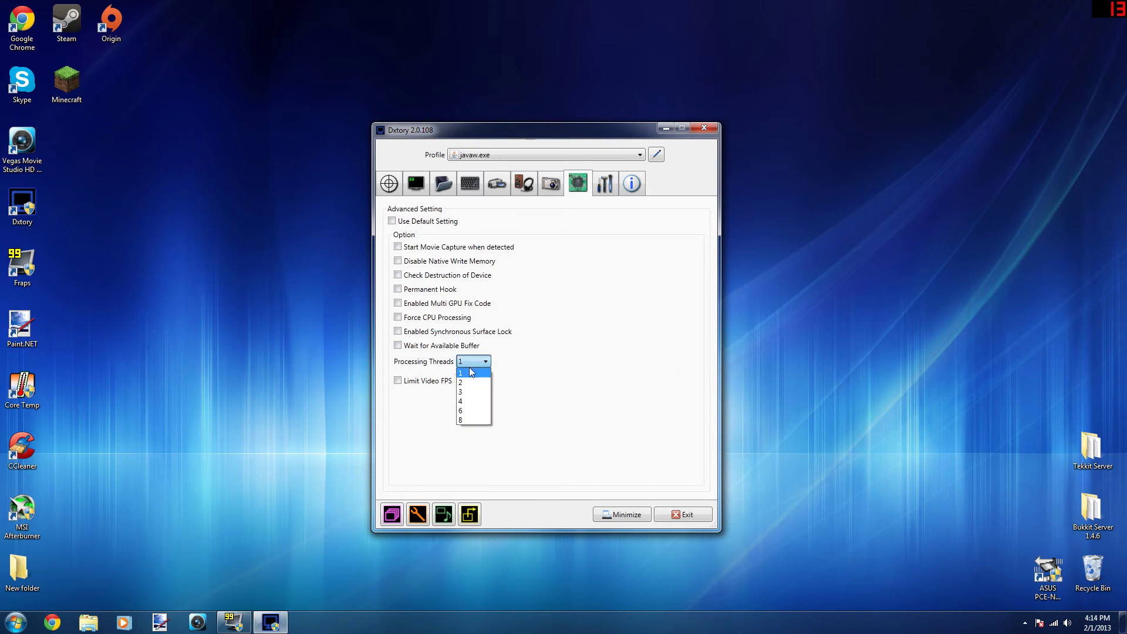
click(471, 420)
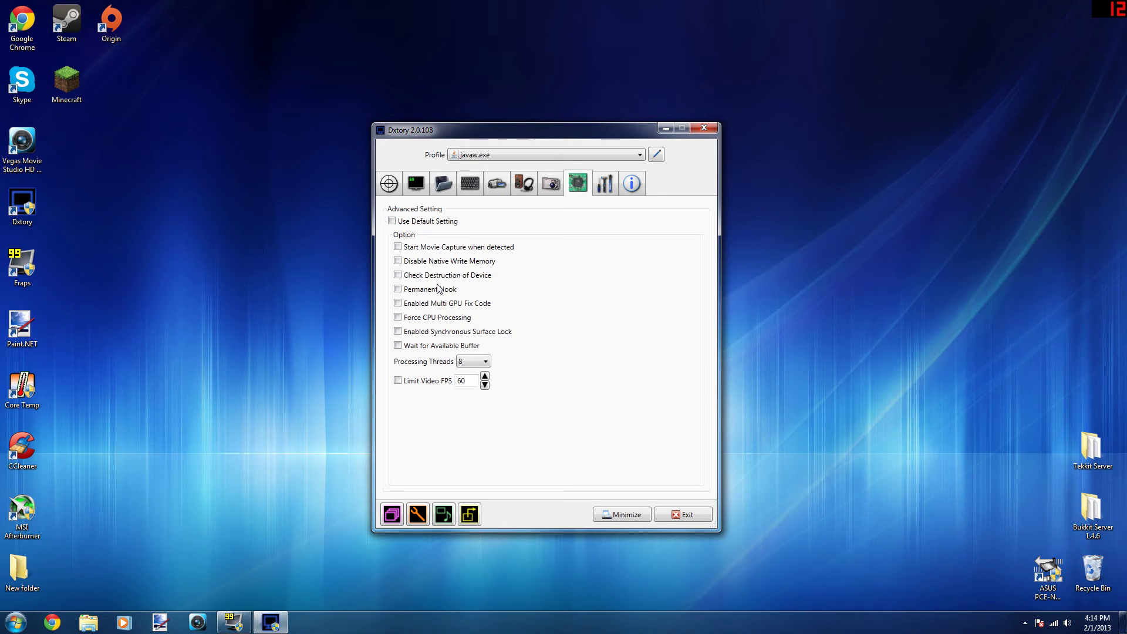
click(481, 361)
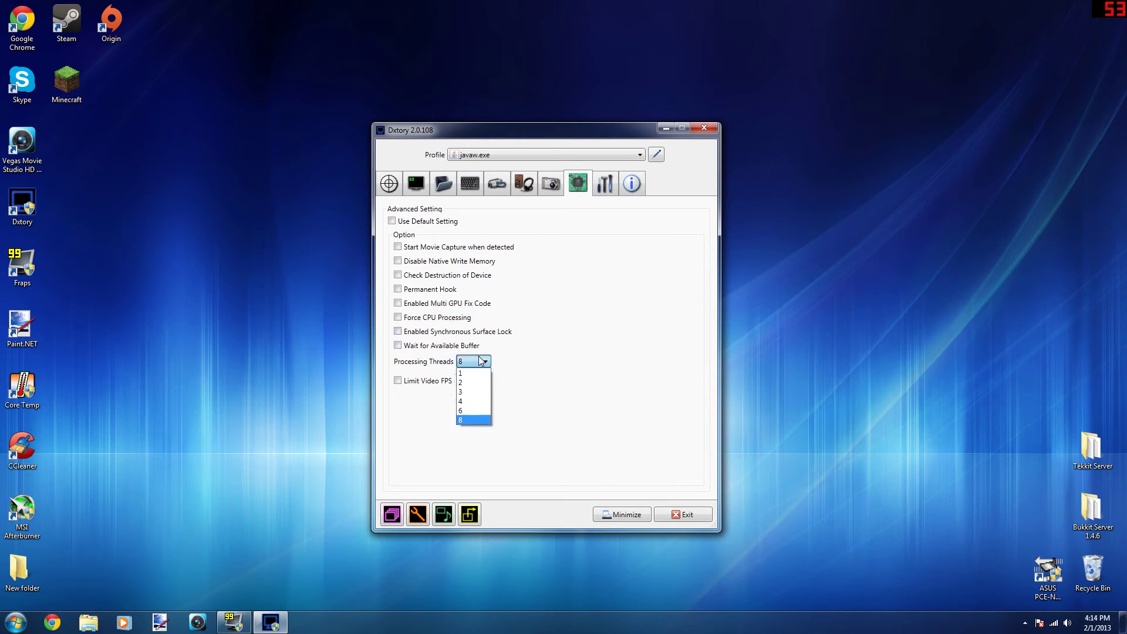
click(481, 361)
click(480, 360)
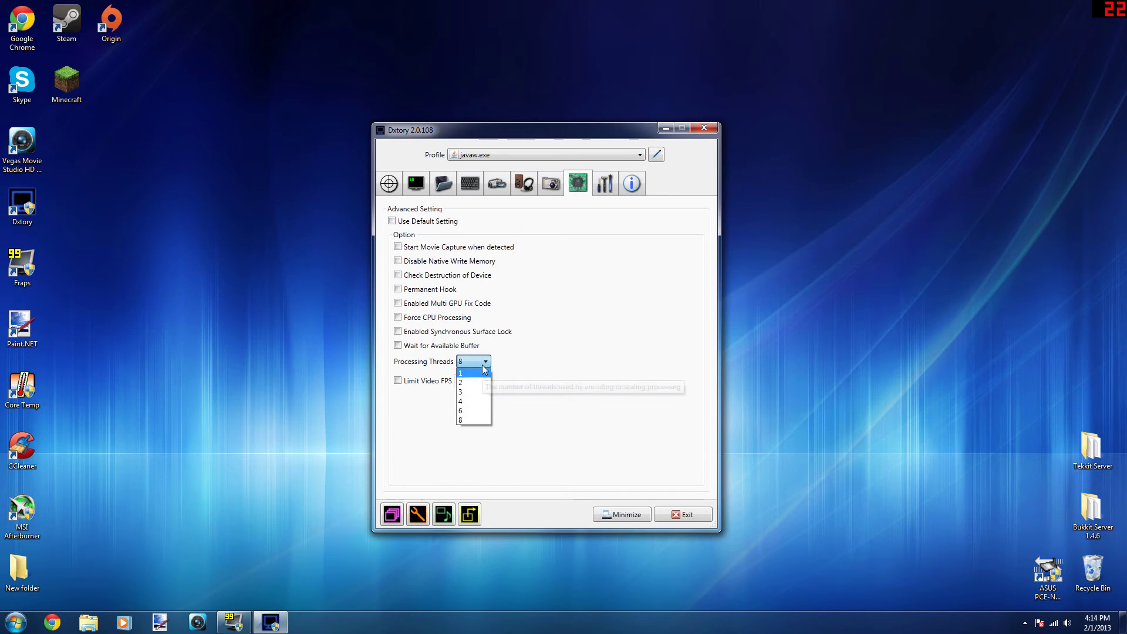
click(485, 365)
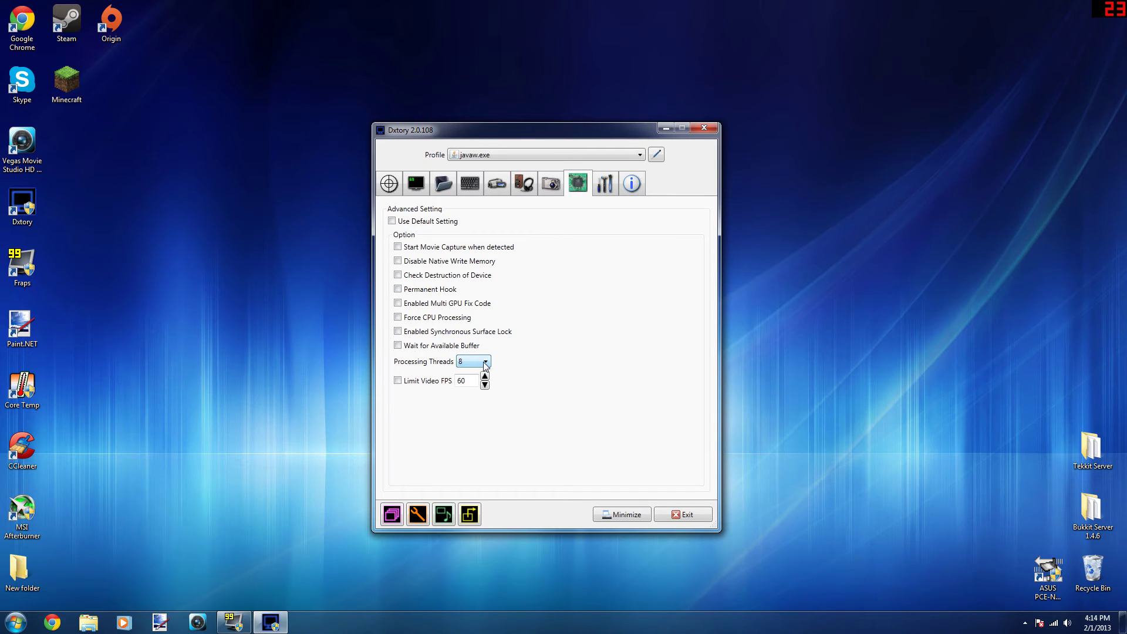
- Try 4 and then 1 threads before settling on 8 processing threads
click(485, 365)
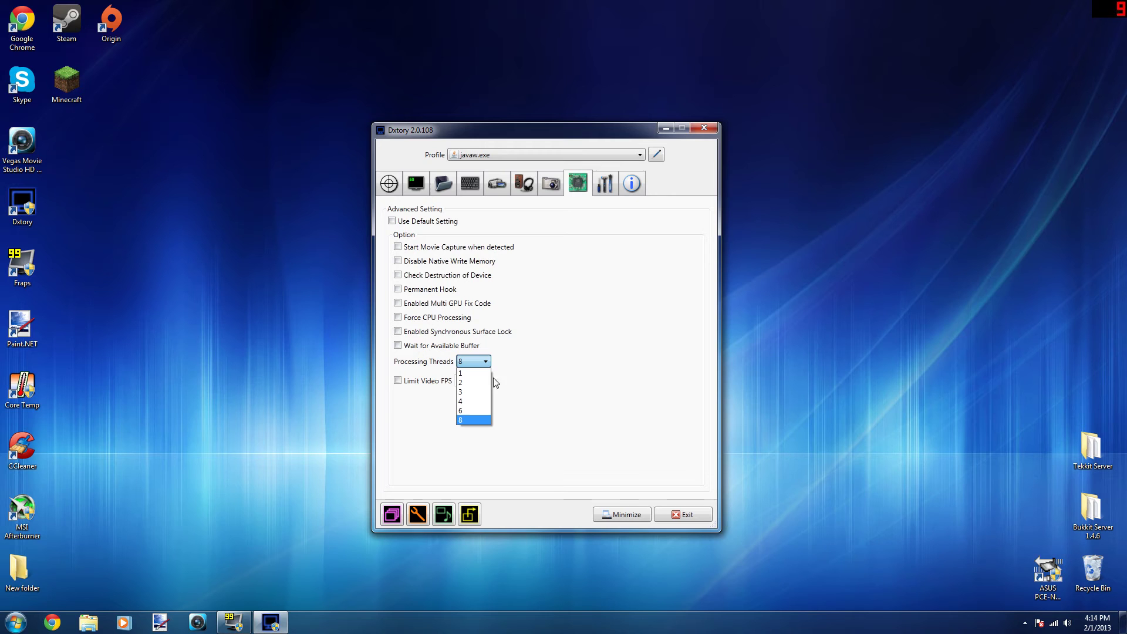
click(473, 394)
click(481, 362)
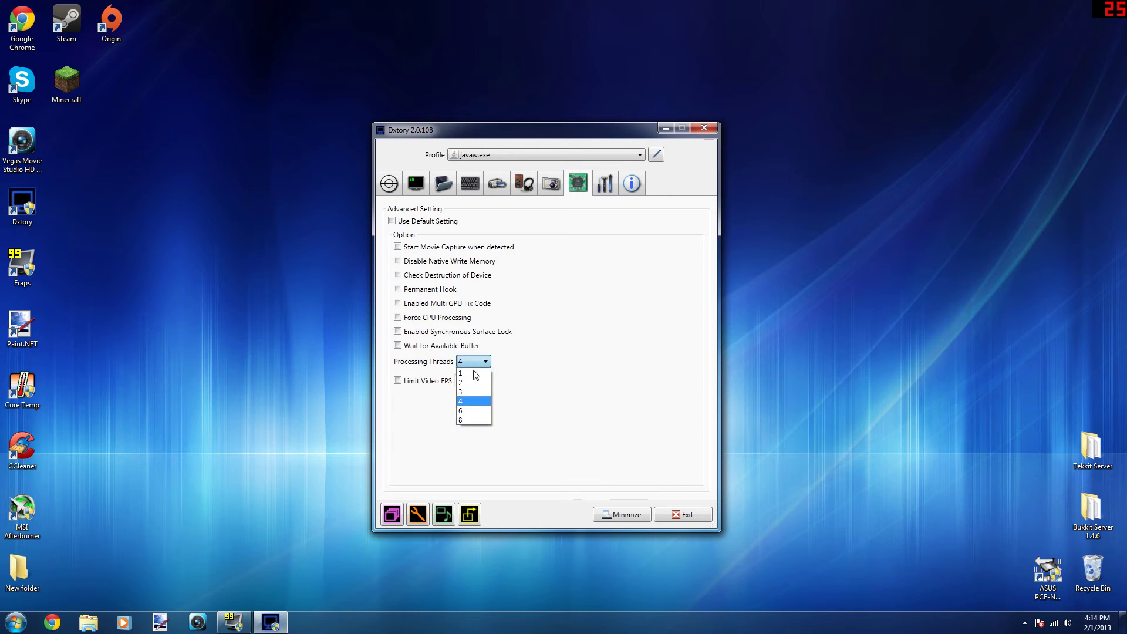
click(468, 373)
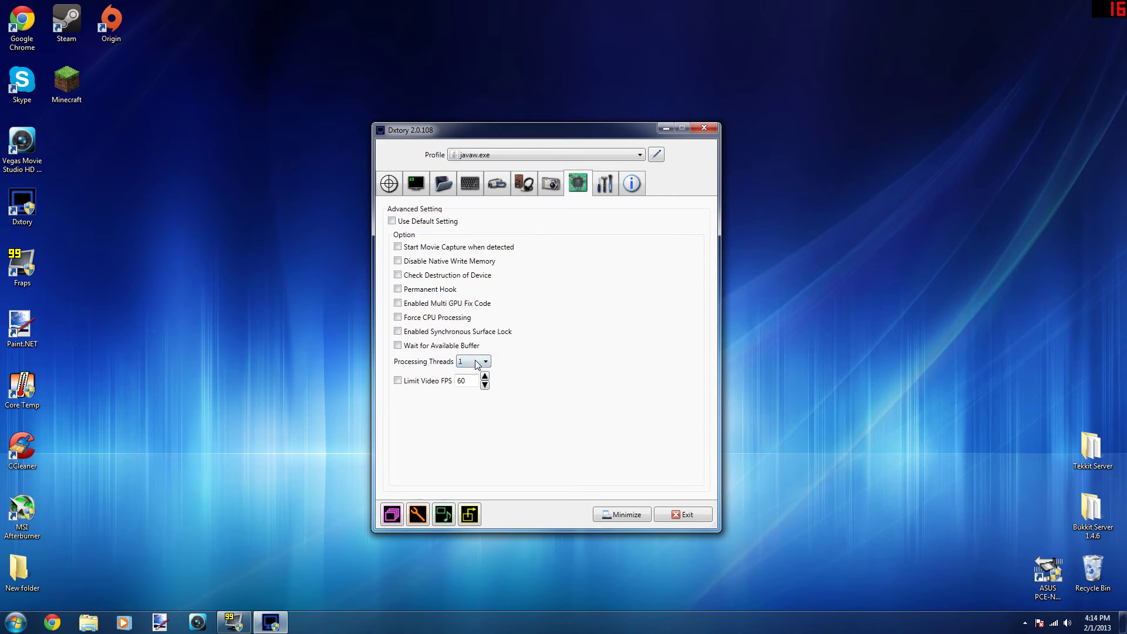
click(473, 362)
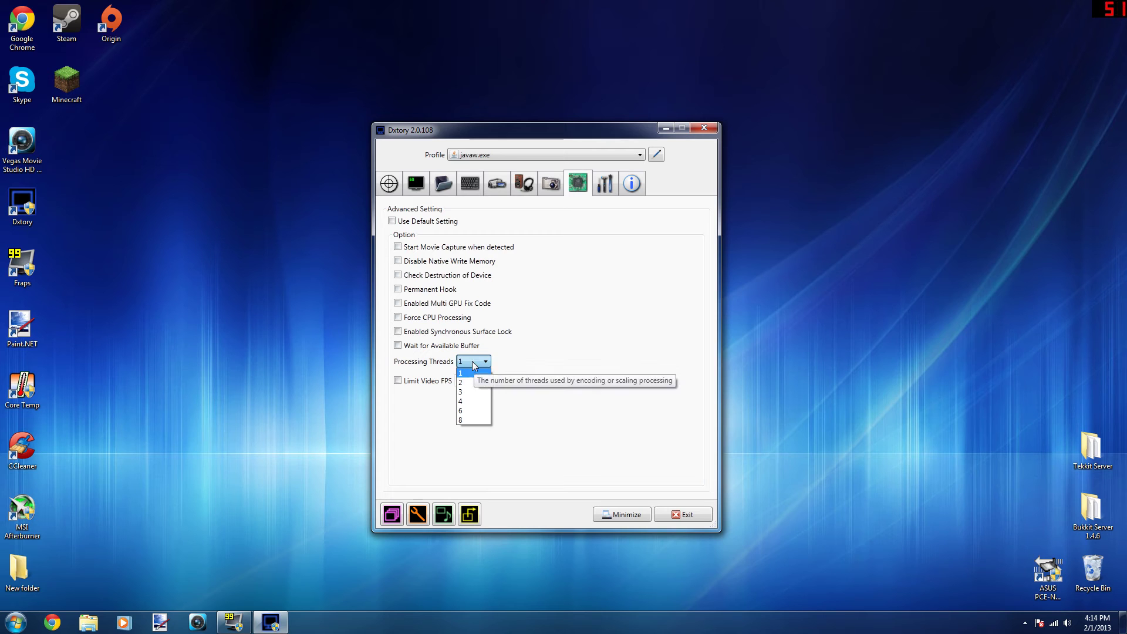
click(473, 419)
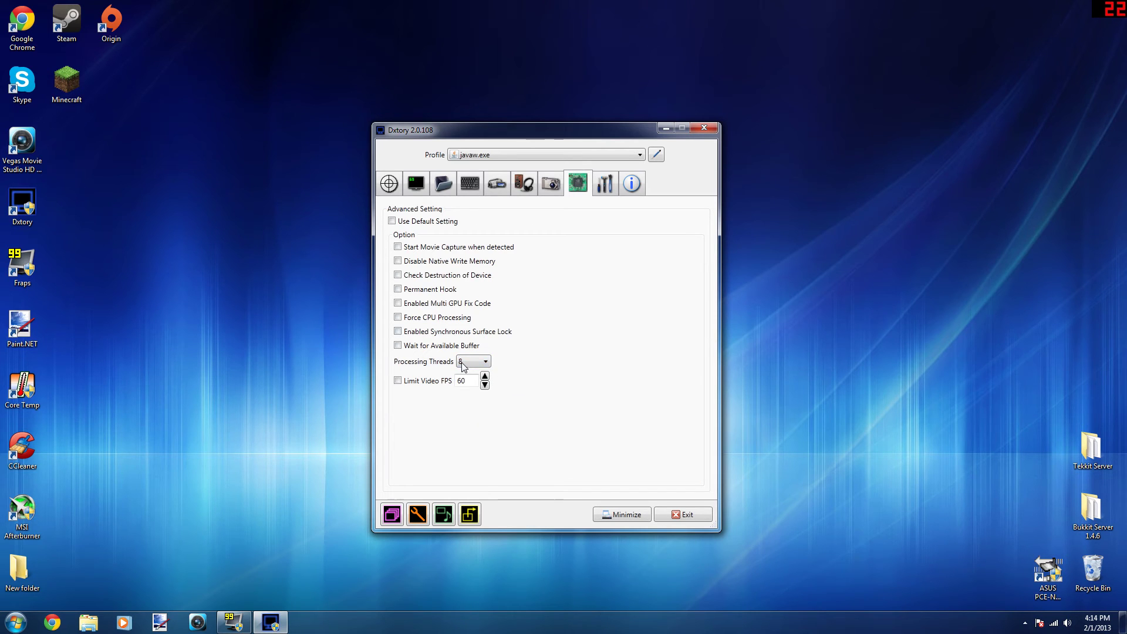
click(614, 182)
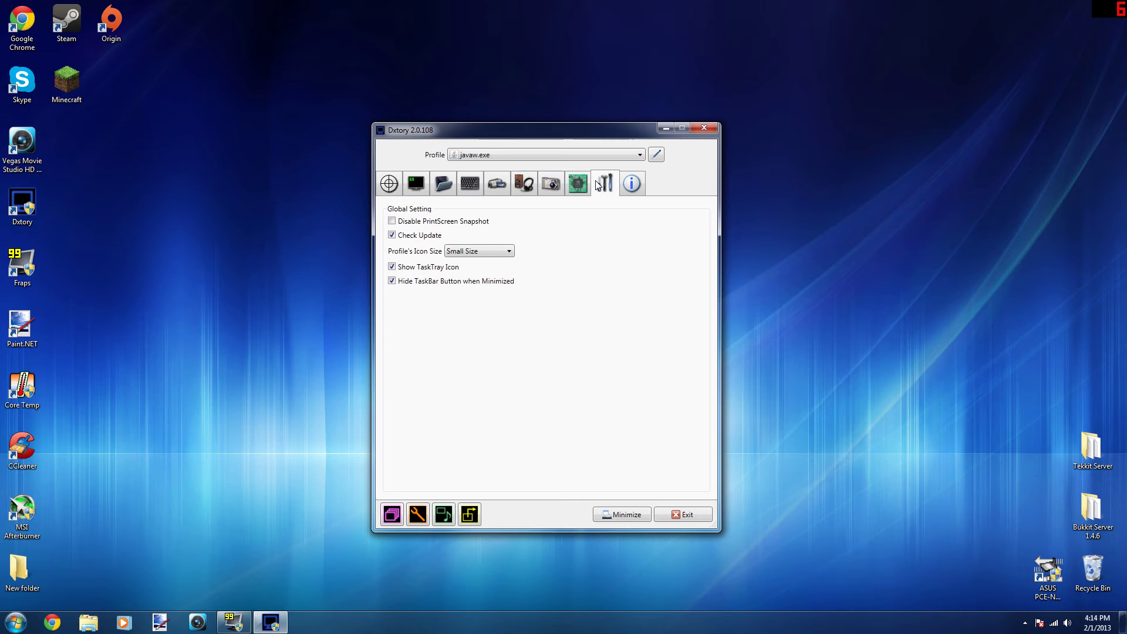
- View Dxtory's license information and launch Vegas Movie Studio HD Platinum from the taskbar
click(626, 182)
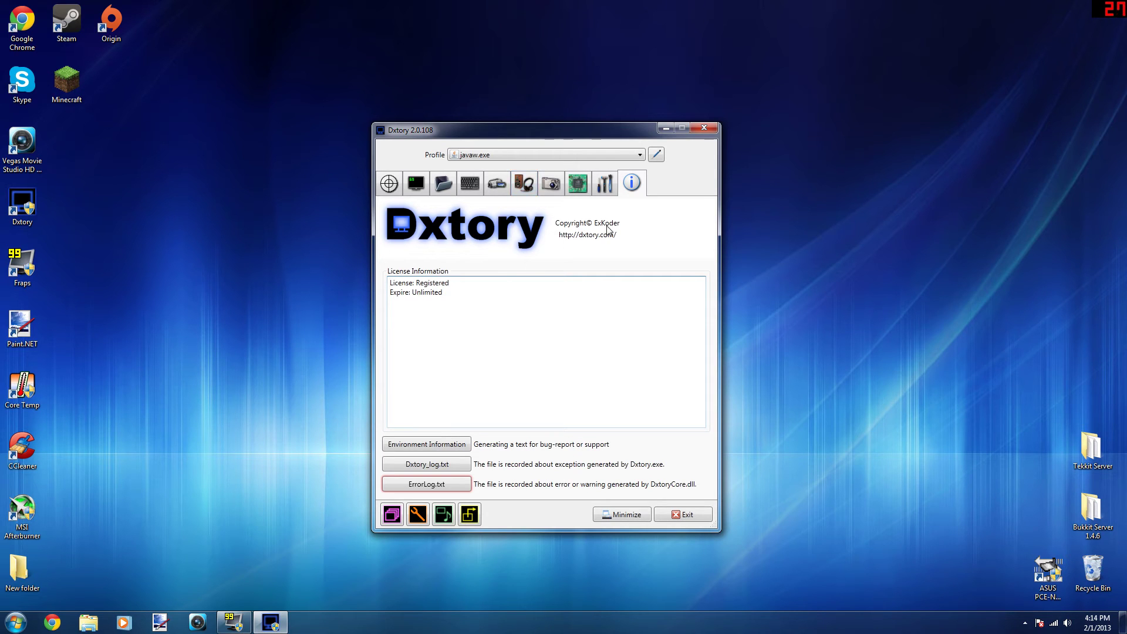
click(210, 621)
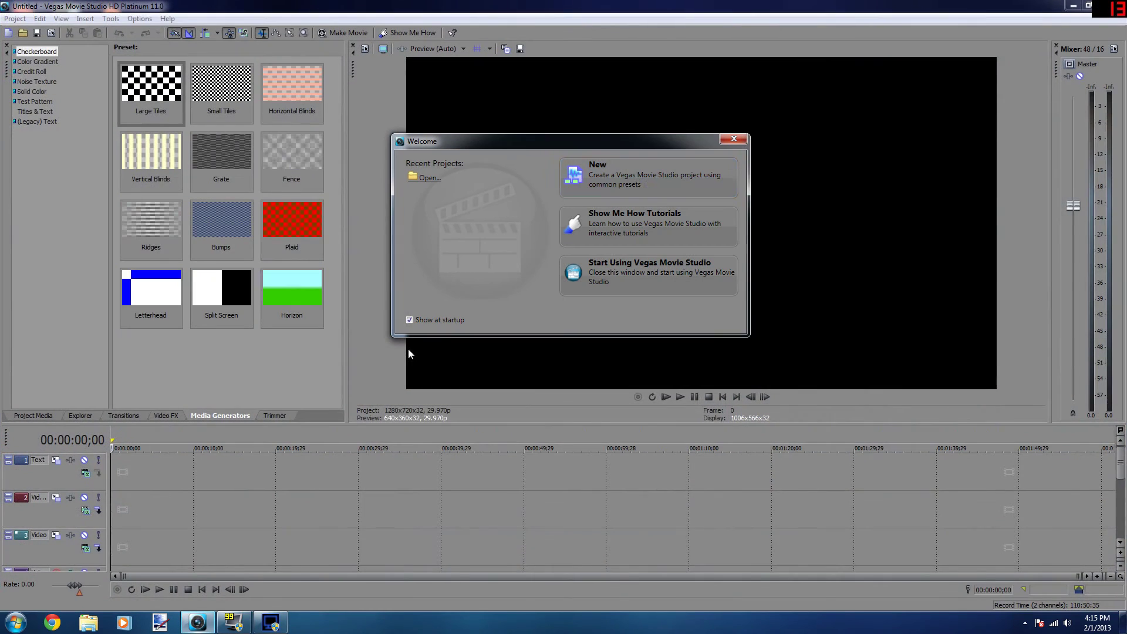
- Dismiss the Welcome screen and open the Dxtory Minecraft recording into the timeline
click(733, 139)
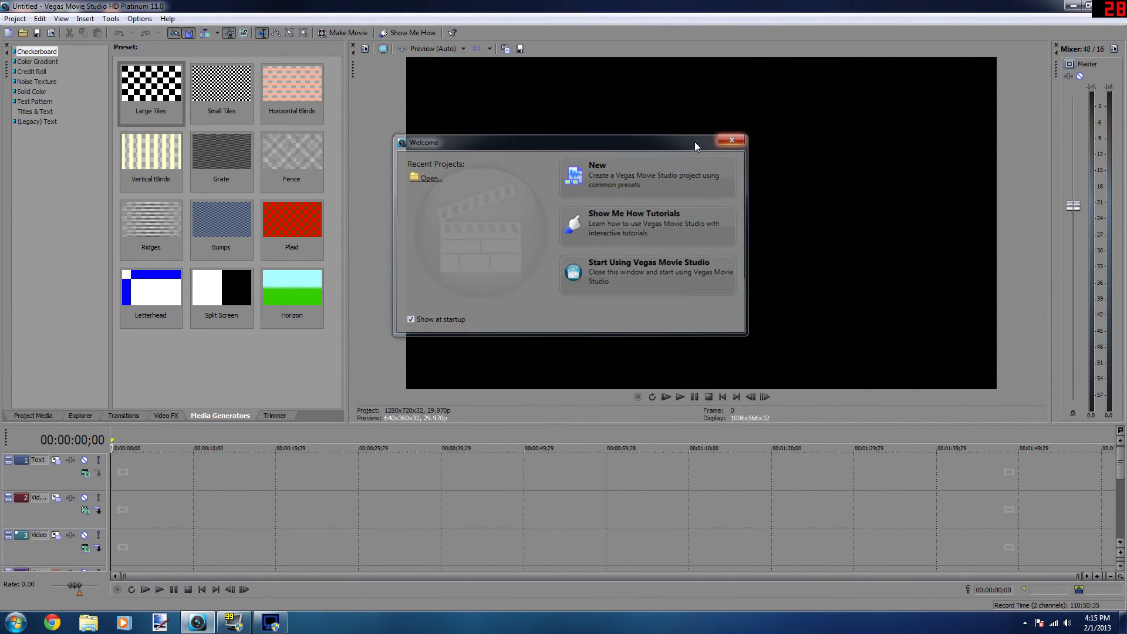
click(24, 34)
double_click(494, 170)
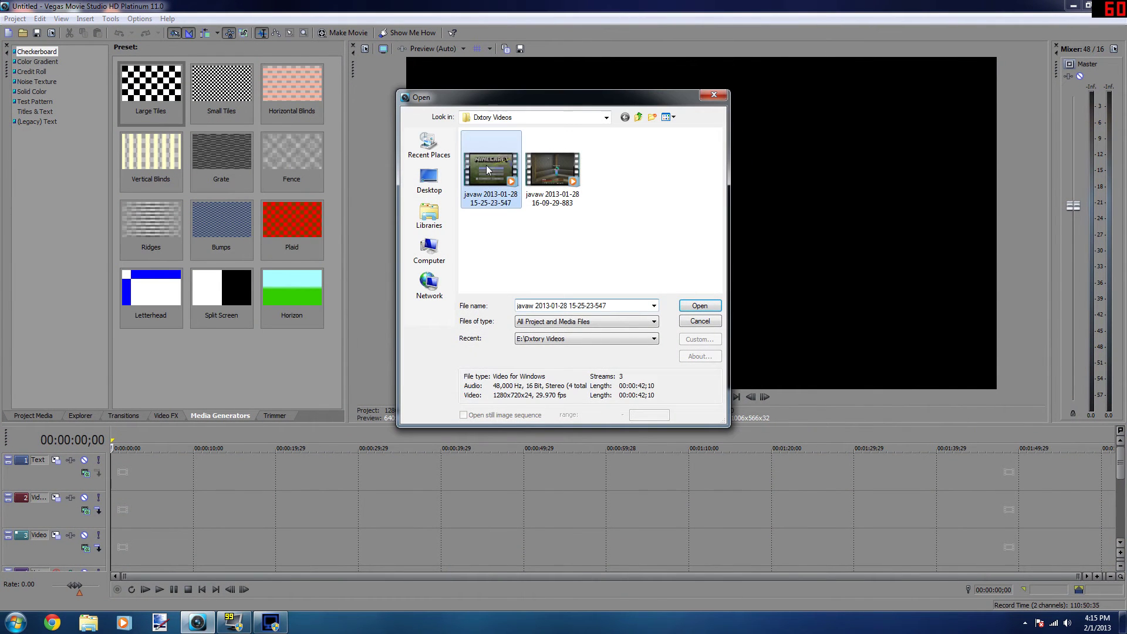
click(202, 589)
- Lower Vegas's playback volume in the Windows Volume Mixer
right_click(1066, 624)
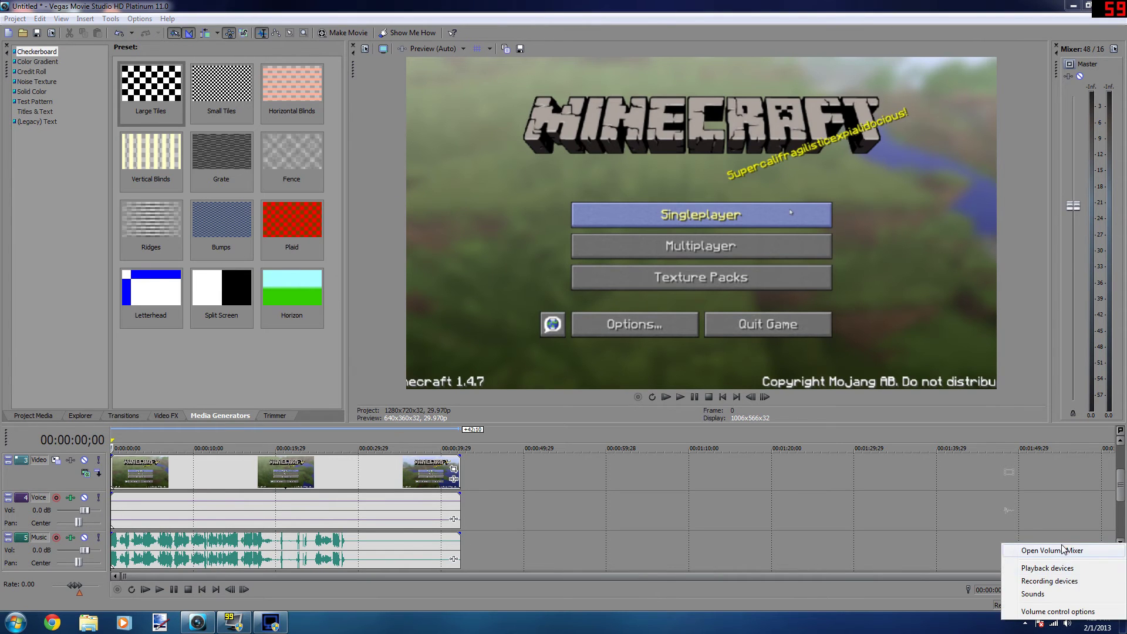
click(1063, 546)
drag(1071, 521, 1069, 544)
click(1104, 407)
- Preview the project from the start, then select the Video track clips
click(160, 589)
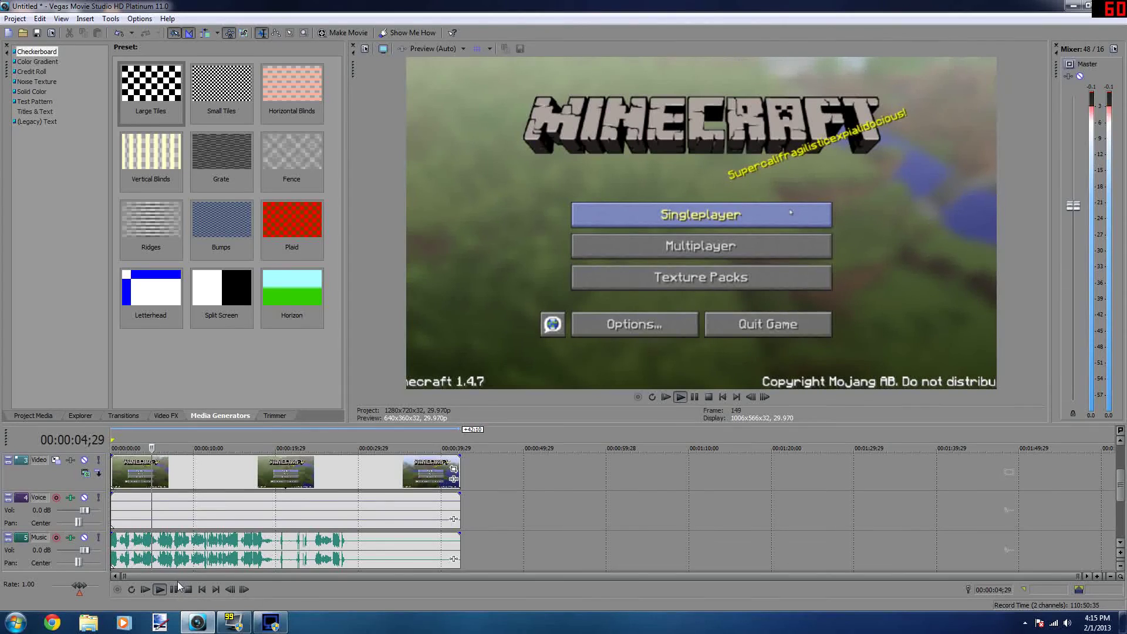
click(179, 586)
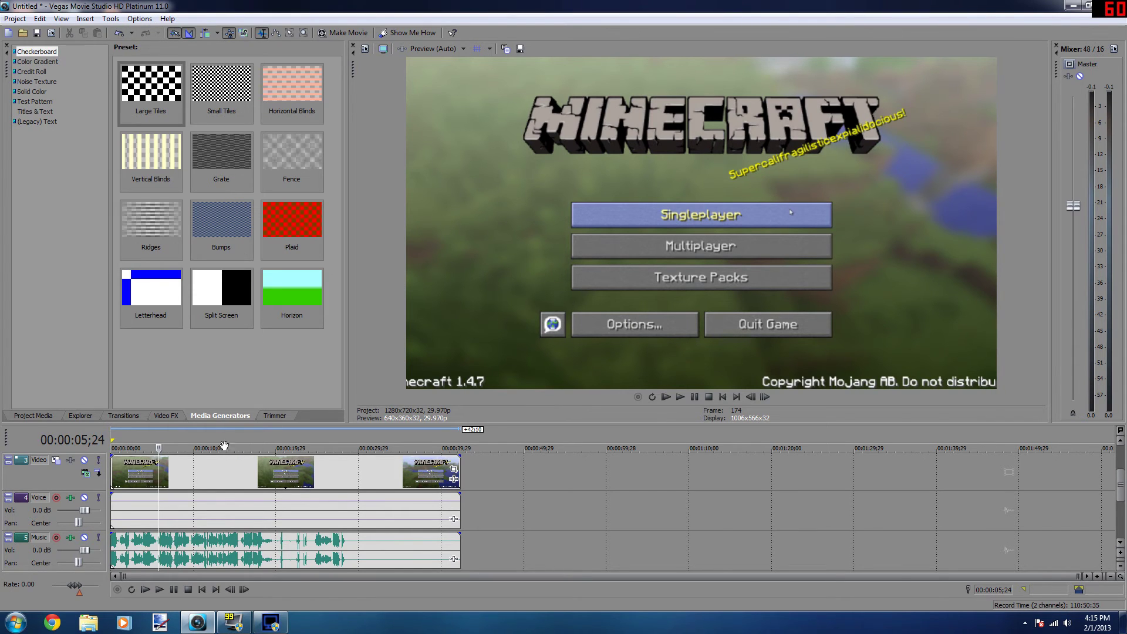
click(277, 469)
- In the video event's Properties, turn off Maintain aspect ratio and choose Disable resample
right_click(276, 469)
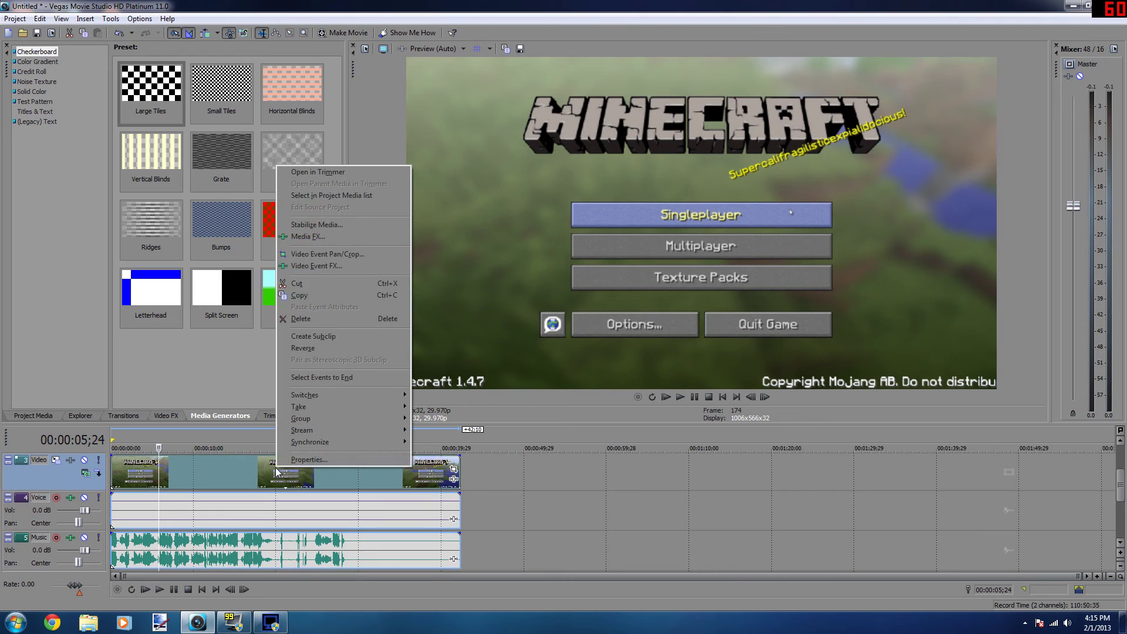
click(306, 462)
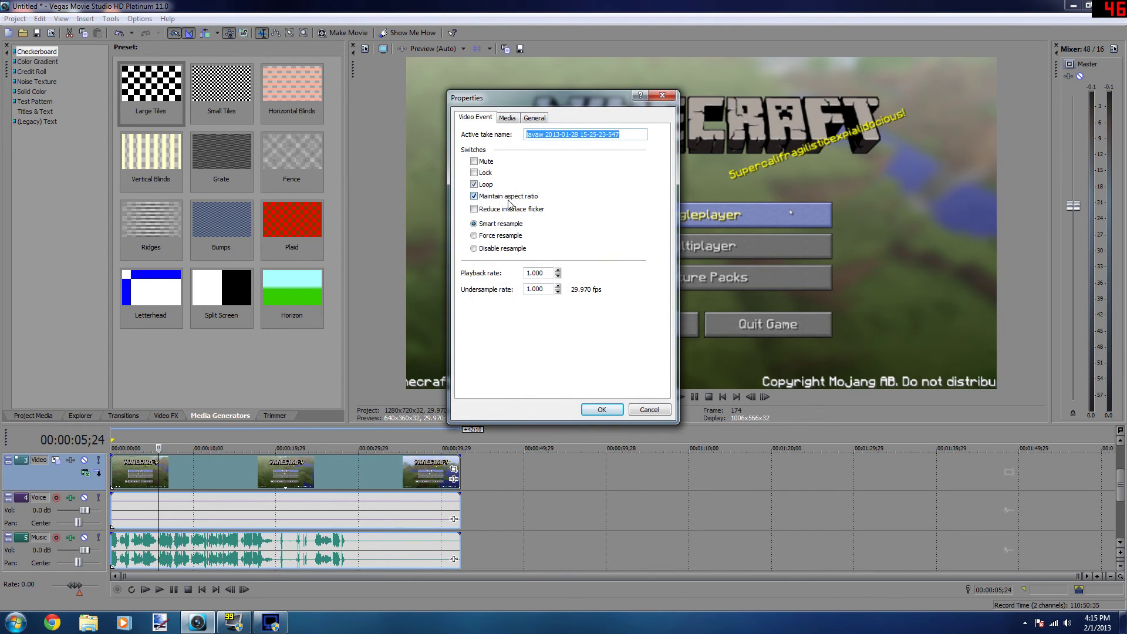
click(507, 199)
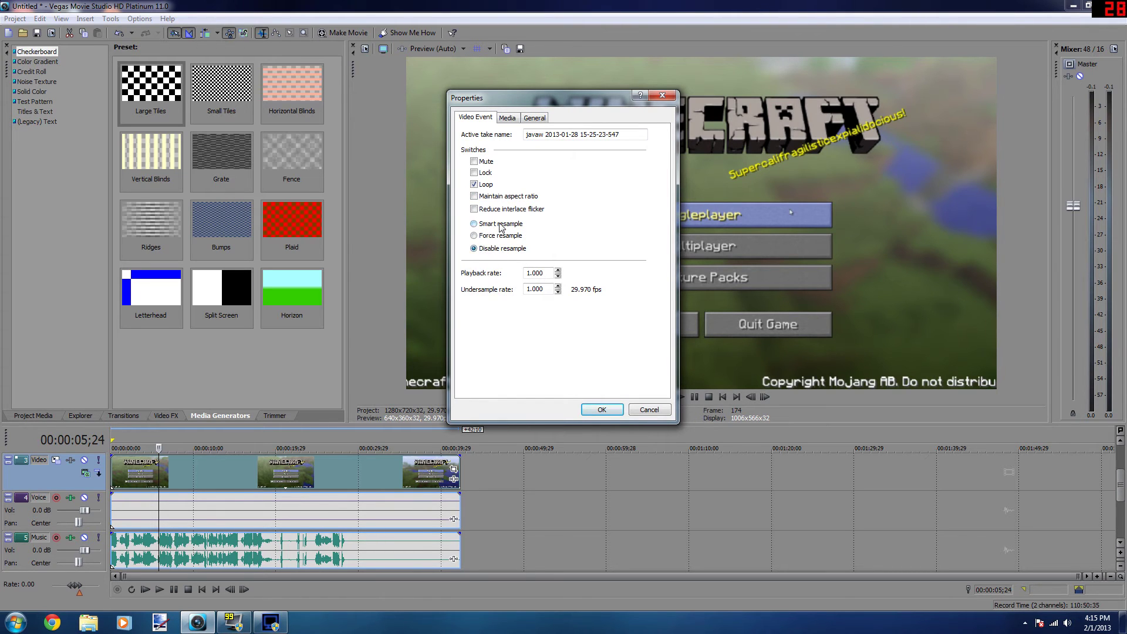
click(601, 411)
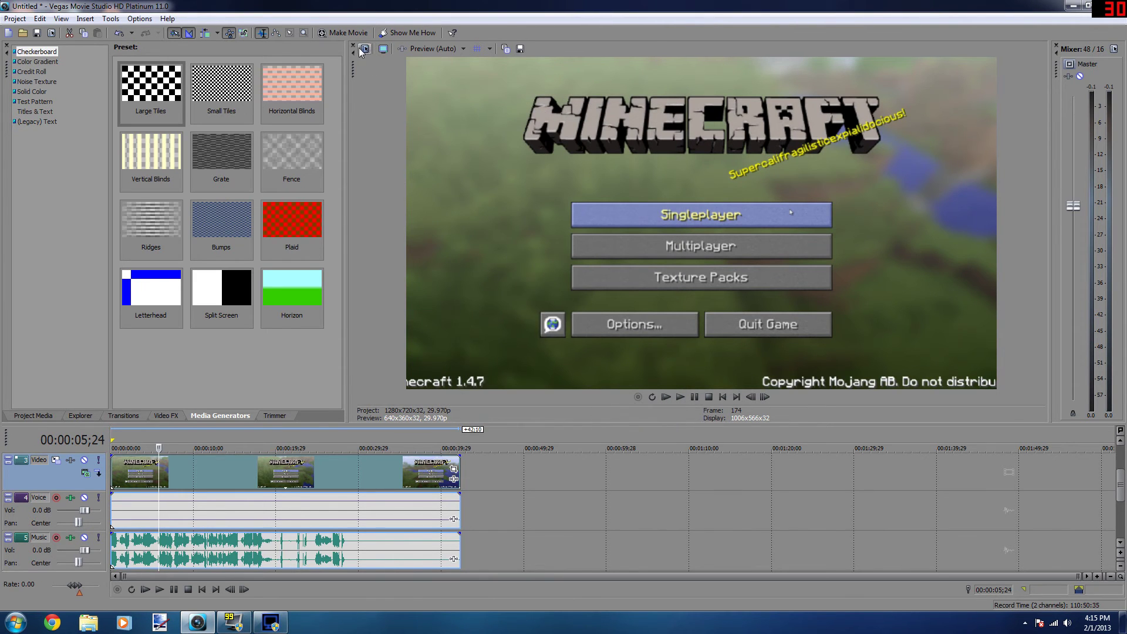
- Choose the HDV 720-30p template in Project Video Properties
click(365, 51)
key(Escape)
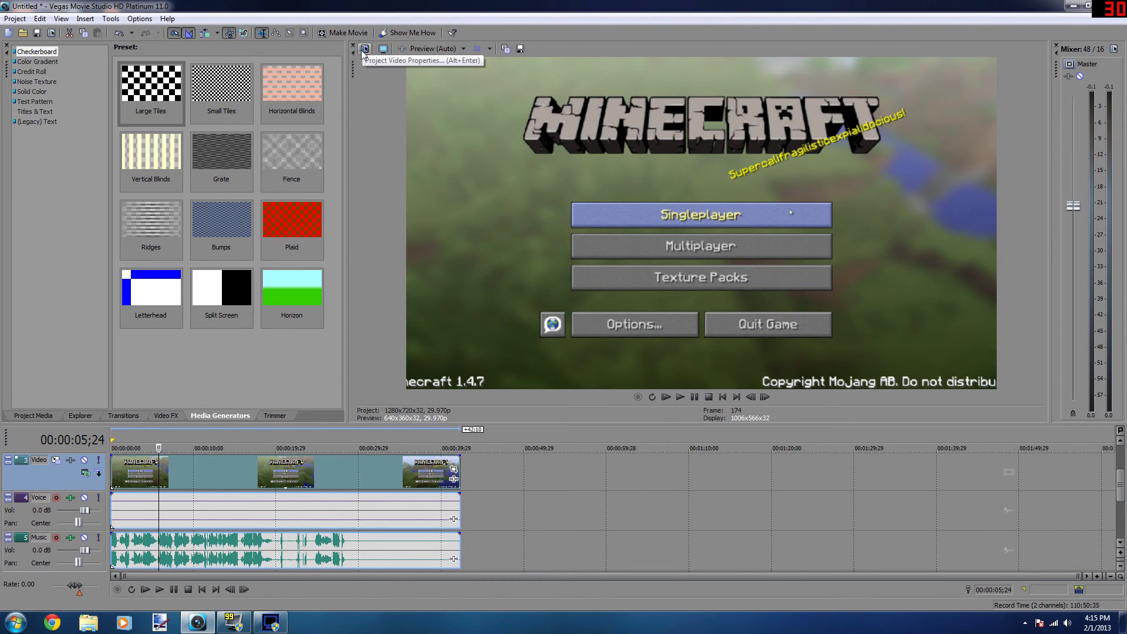
click(364, 50)
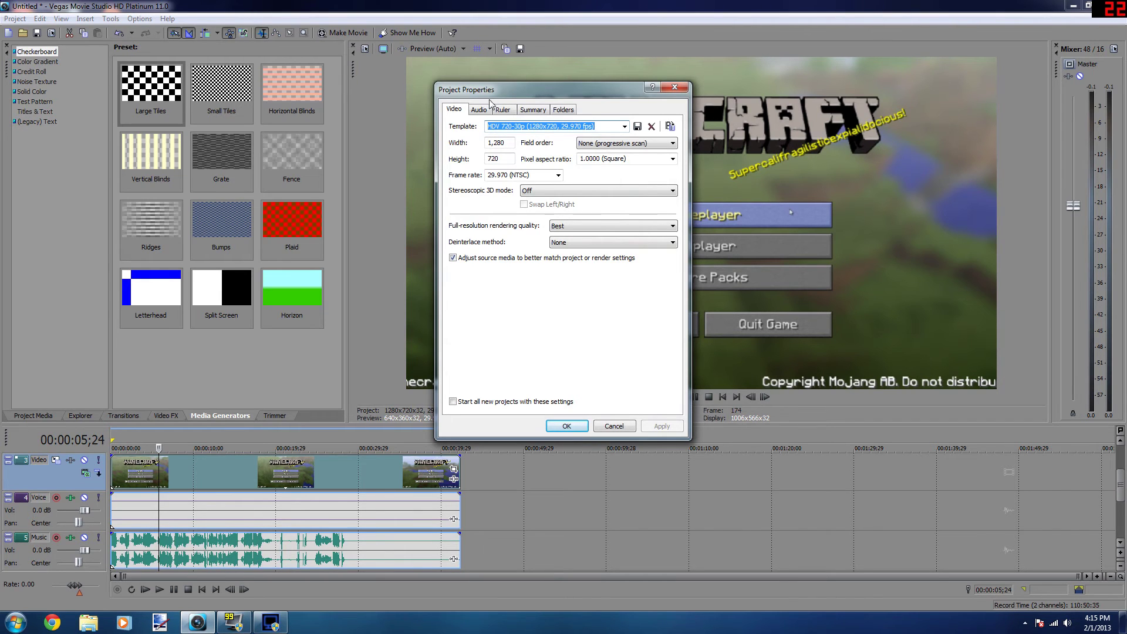
click(624, 127)
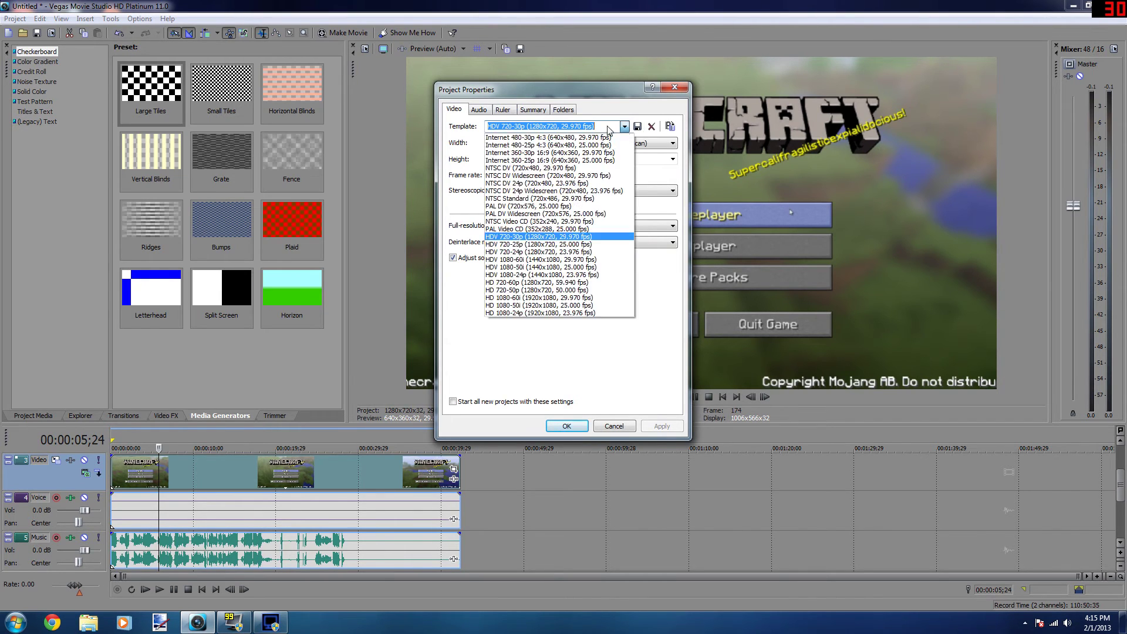
click(539, 238)
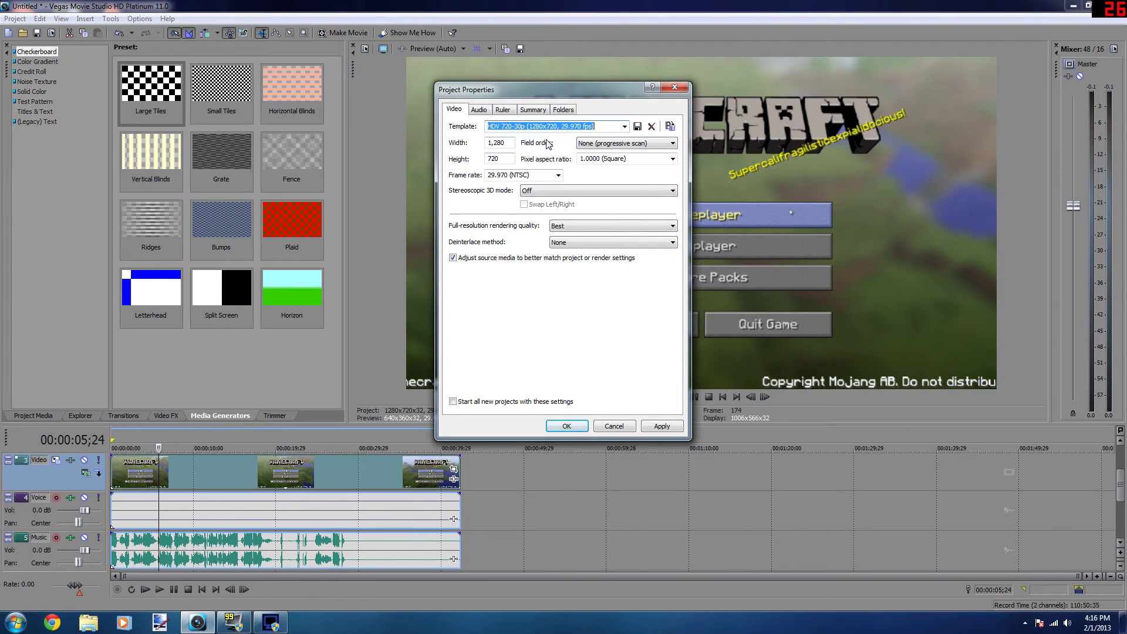
- Keep progressive scan, 29.970 fps, Best quality and no deinterlacing, then apply the settings
click(595, 143)
click(589, 156)
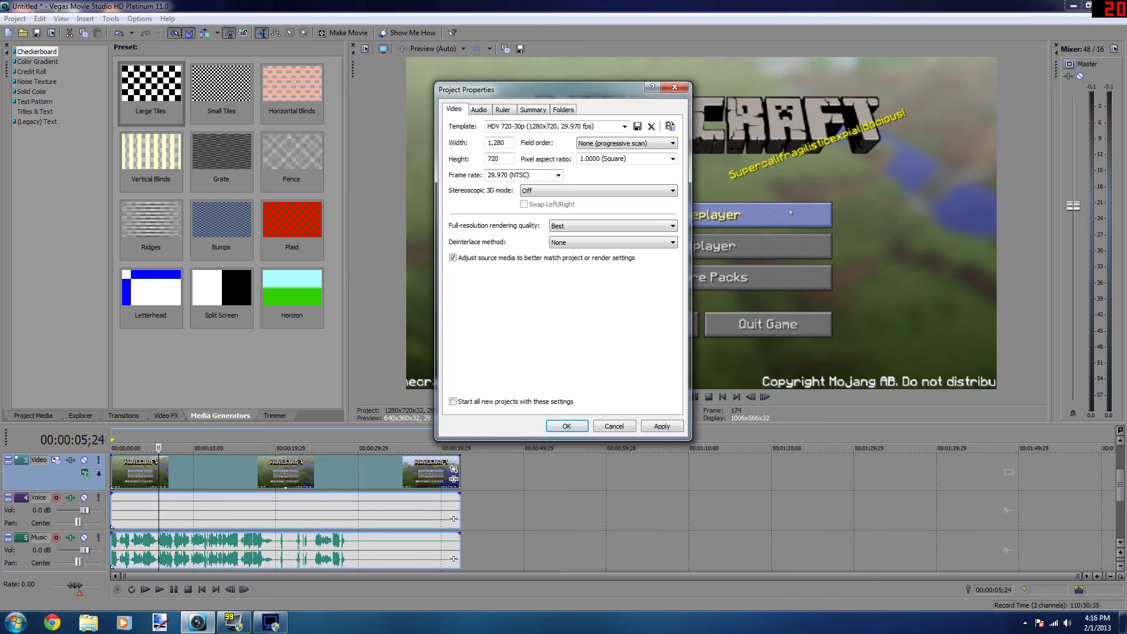
click(558, 175)
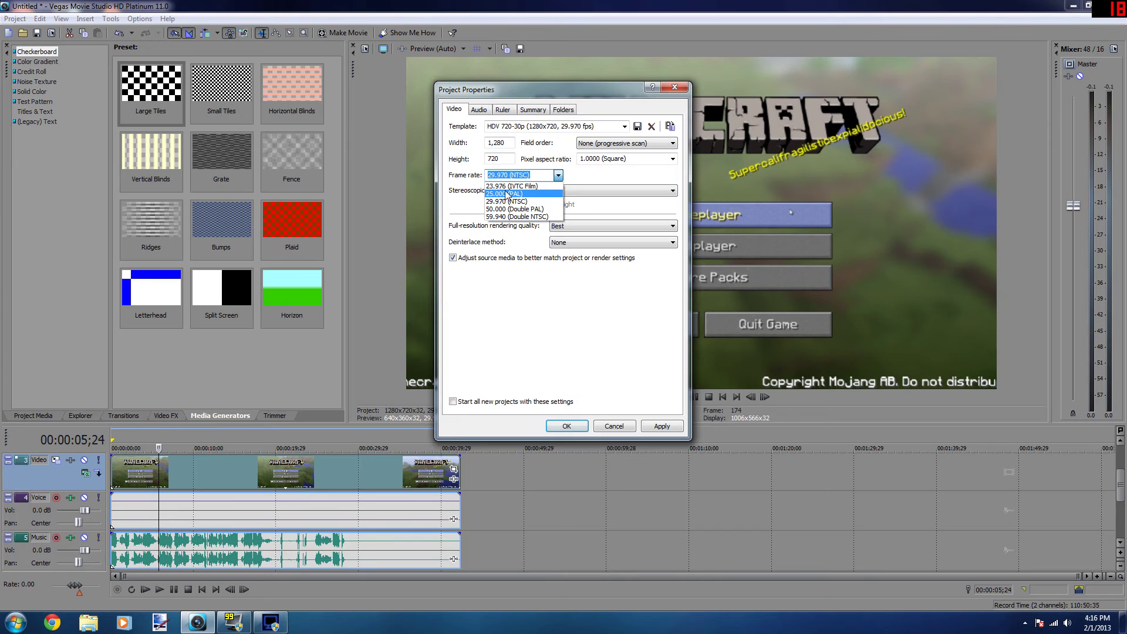
click(638, 178)
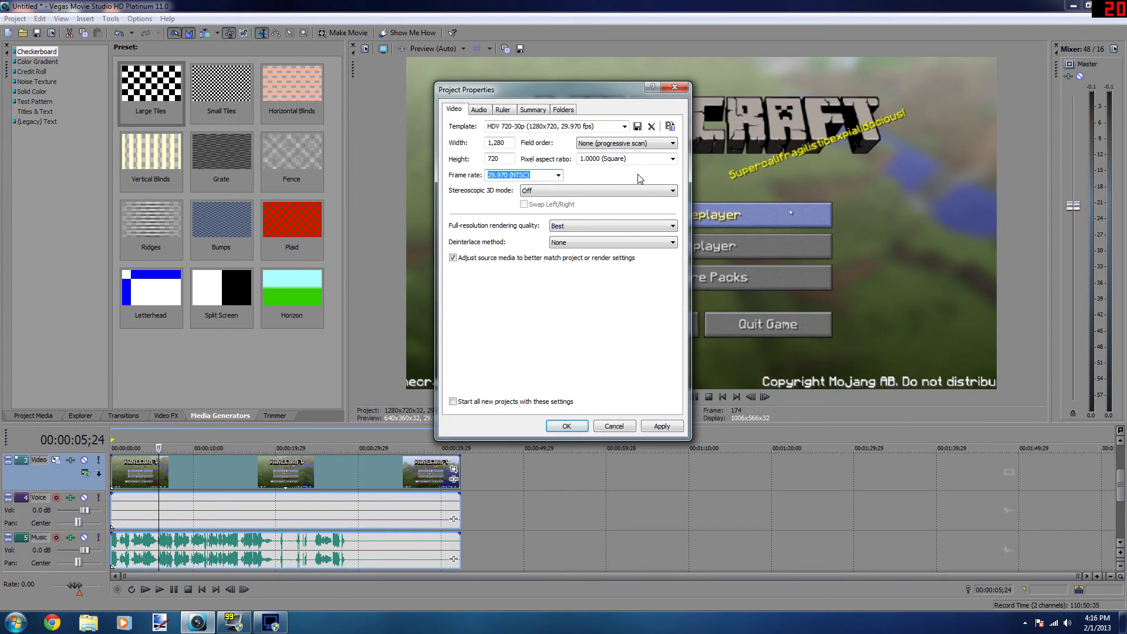
click(598, 226)
click(597, 225)
click(585, 243)
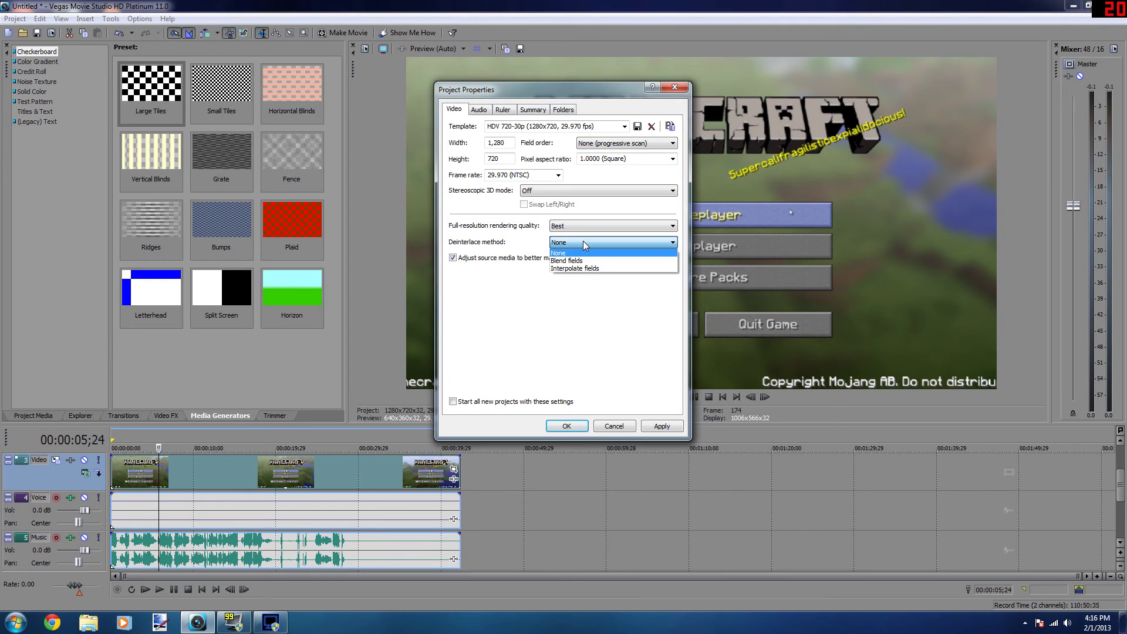
click(583, 252)
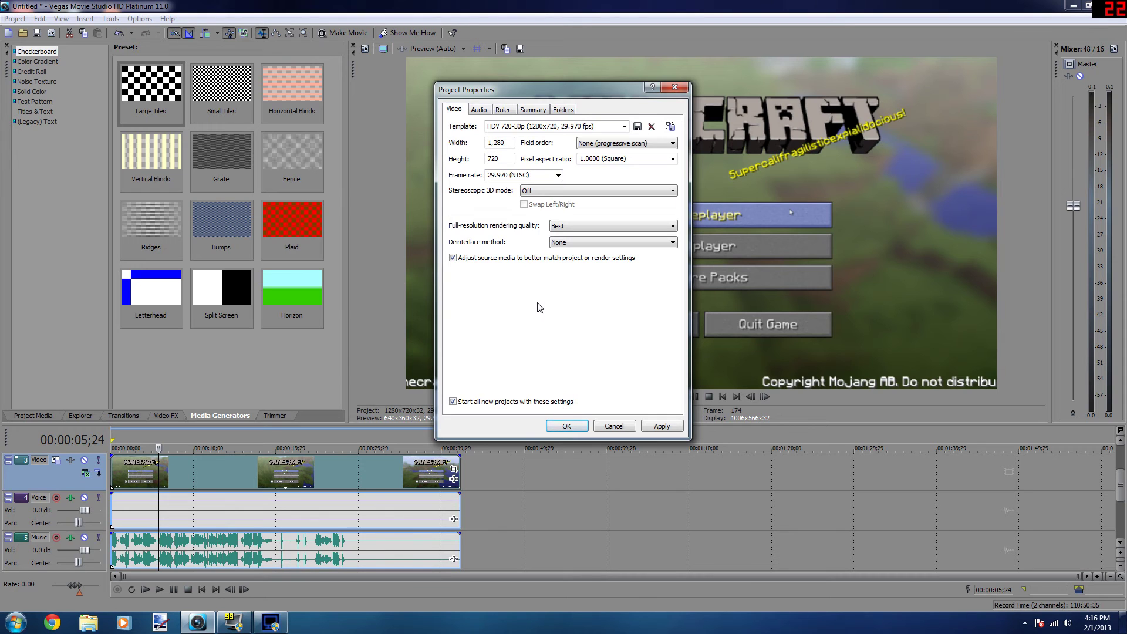
click(567, 425)
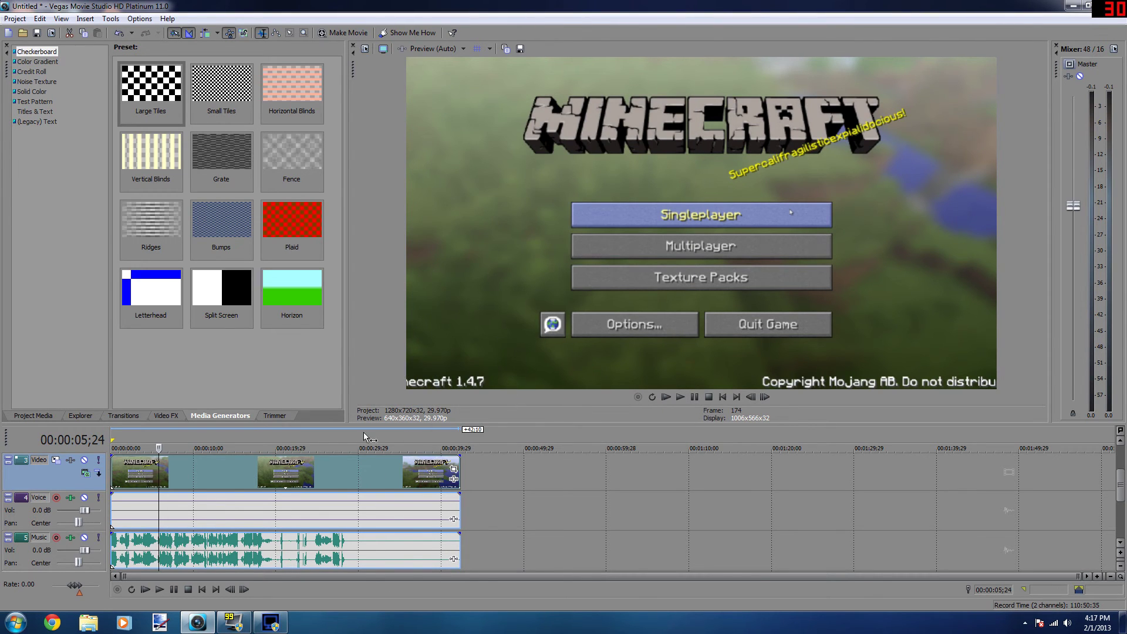
- Add fade-ins to the start of the first video clip and its audio
drag(1079, 576, 429, 576)
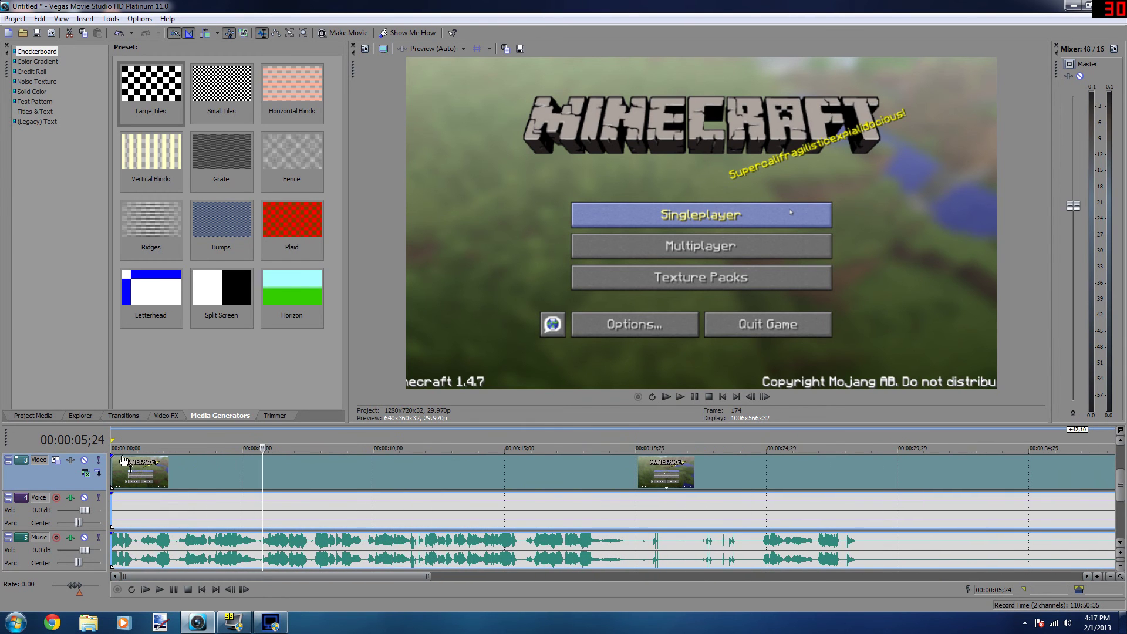
drag(123, 460, 149, 461)
drag(116, 494, 149, 541)
- Play the project from the start to check the fade-in
click(202, 589)
key(space)
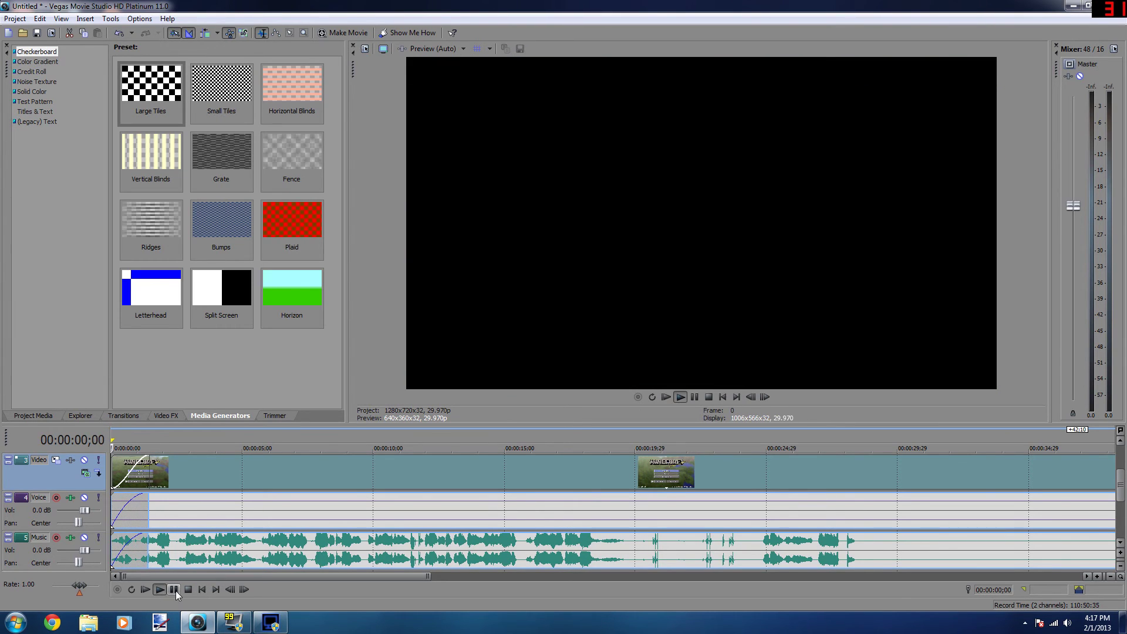
click(174, 589)
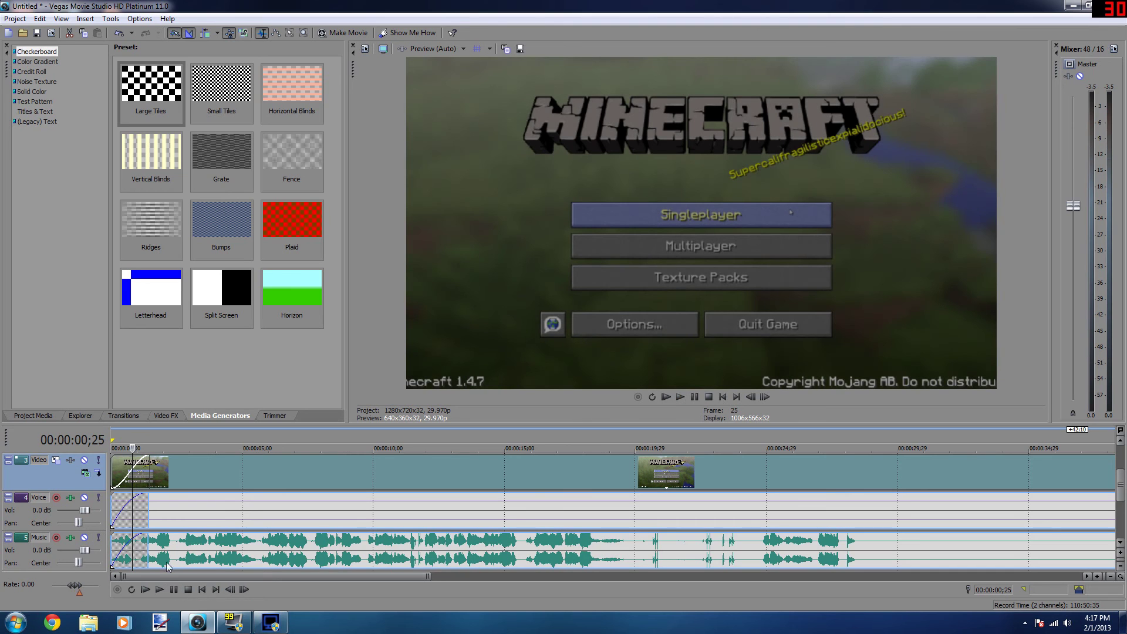
click(160, 589)
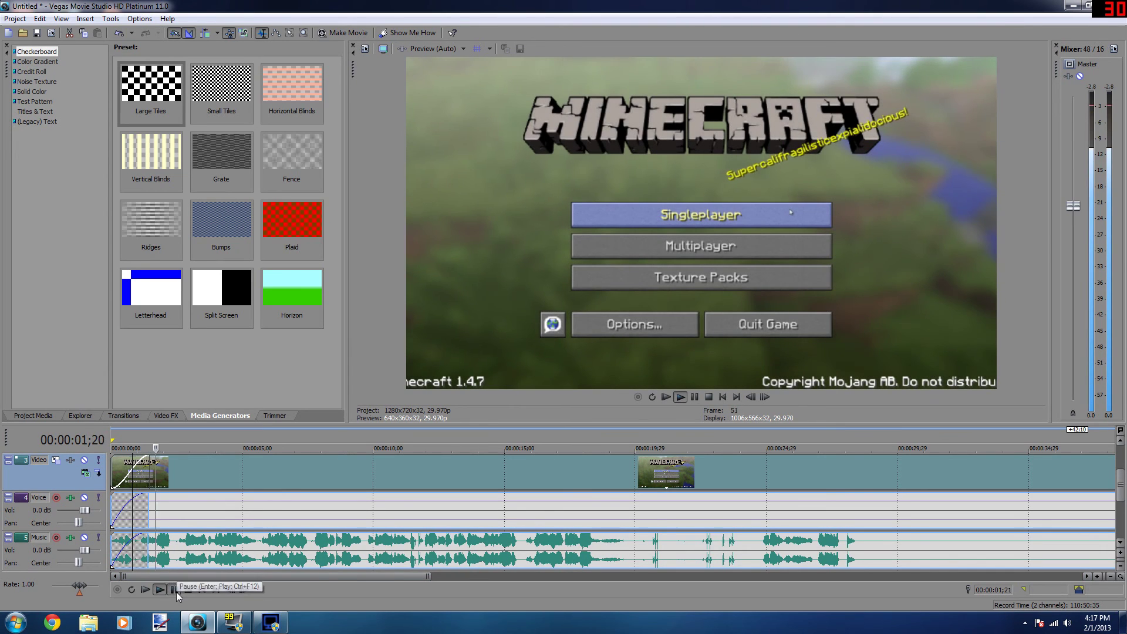
click(175, 589)
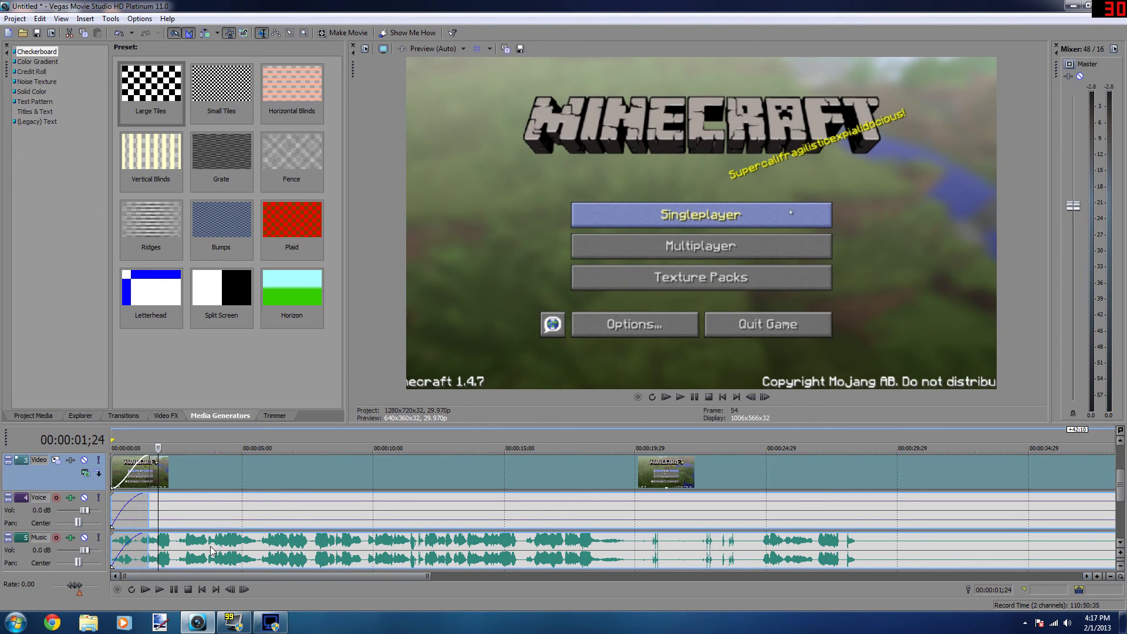
click(203, 589)
click(171, 588)
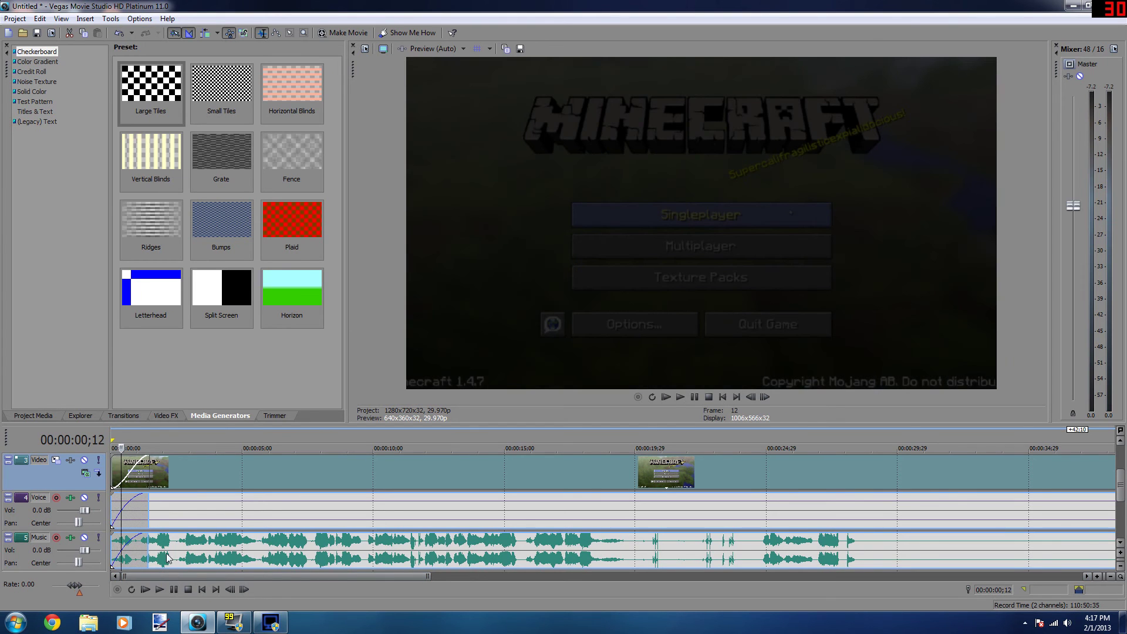
- Add a fade-out to the end of the video, voice and music events
drag(427, 576, 794, 576)
scroll(644, 456, up, 2)
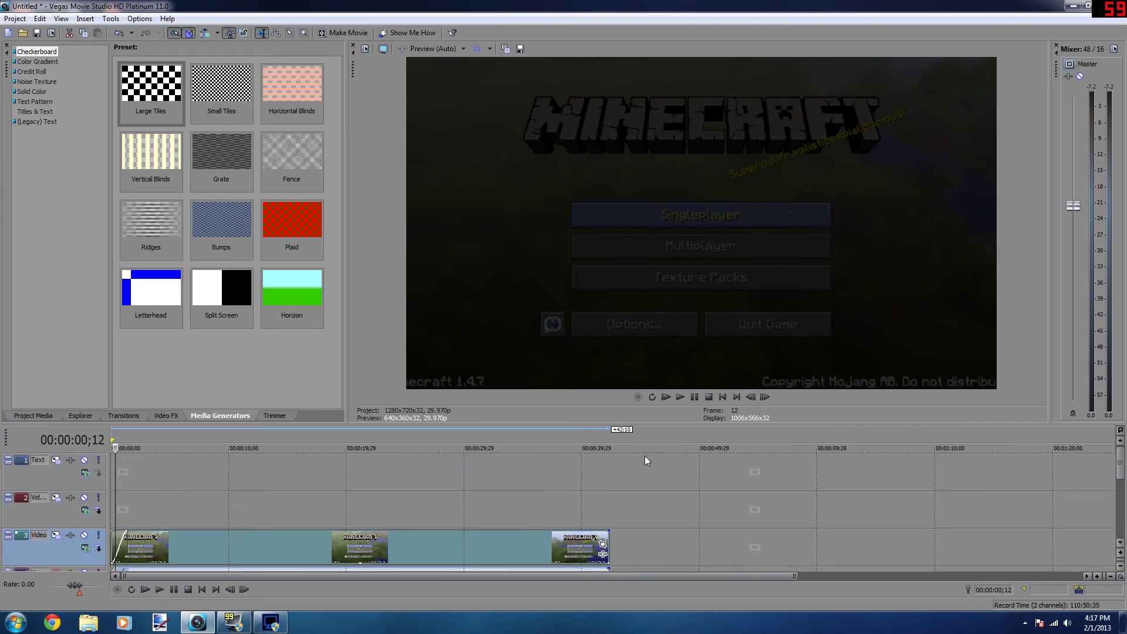
scroll(635, 487, down, 2)
scroll(632, 489, up, 3)
scroll(631, 495, down, 4)
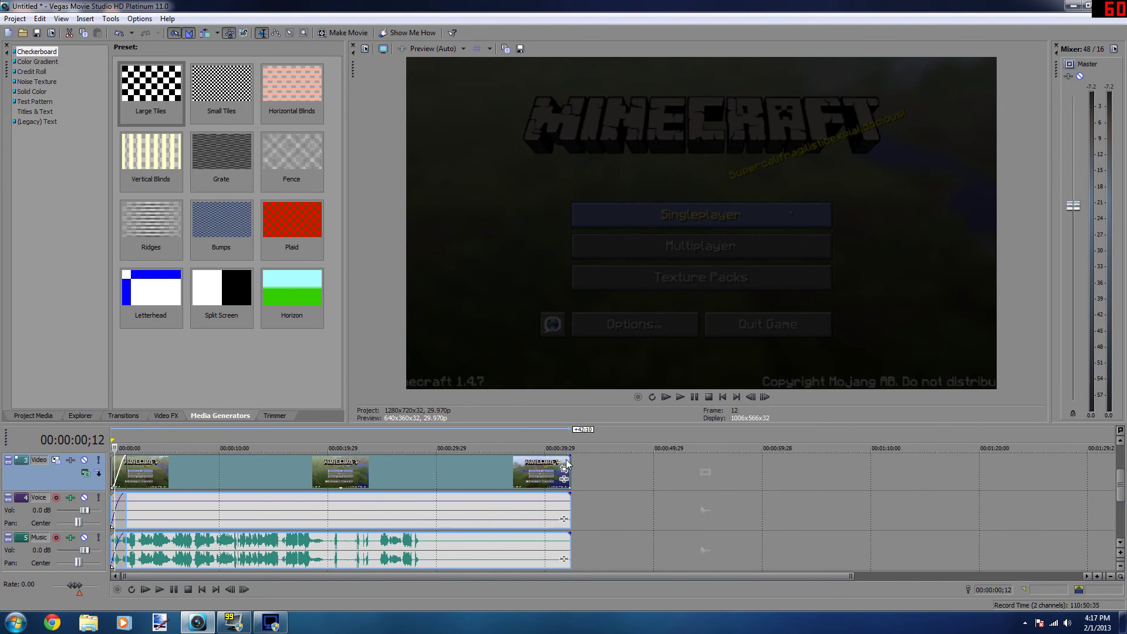
drag(566, 459, 556, 541)
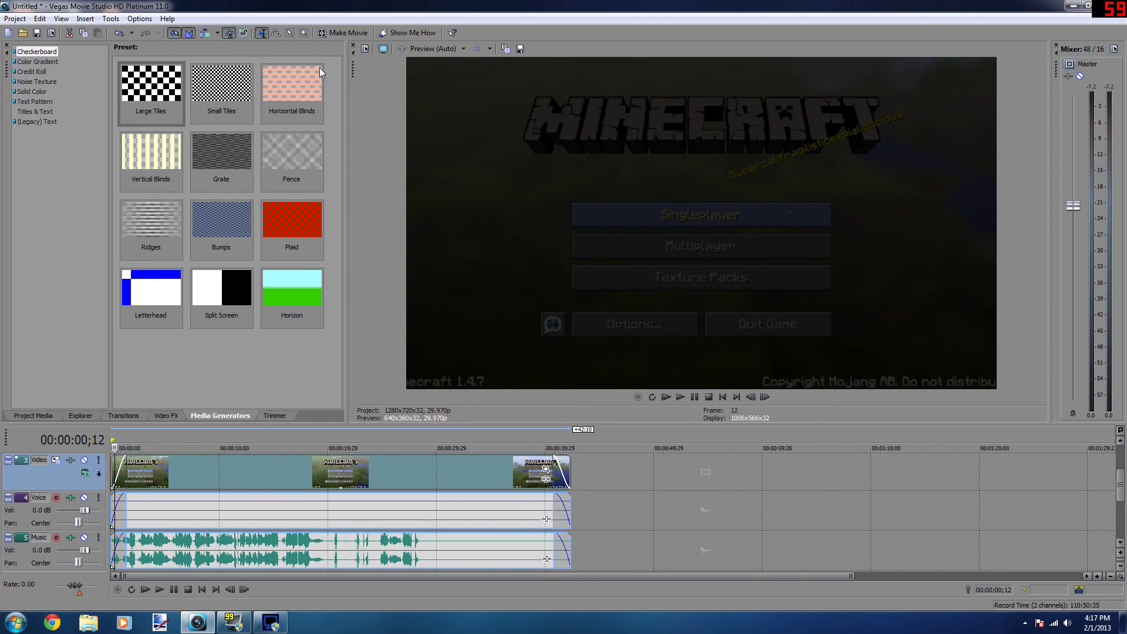
click(14, 19)
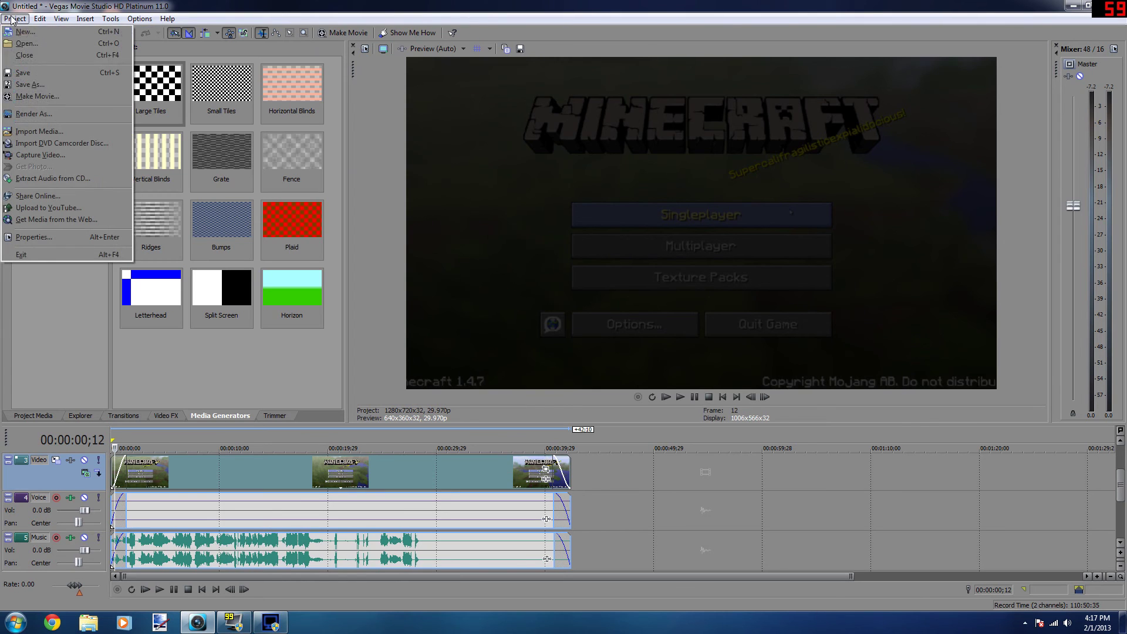
- In Render As, browse the Renders folder for an output location, then close Save As
click(63, 114)
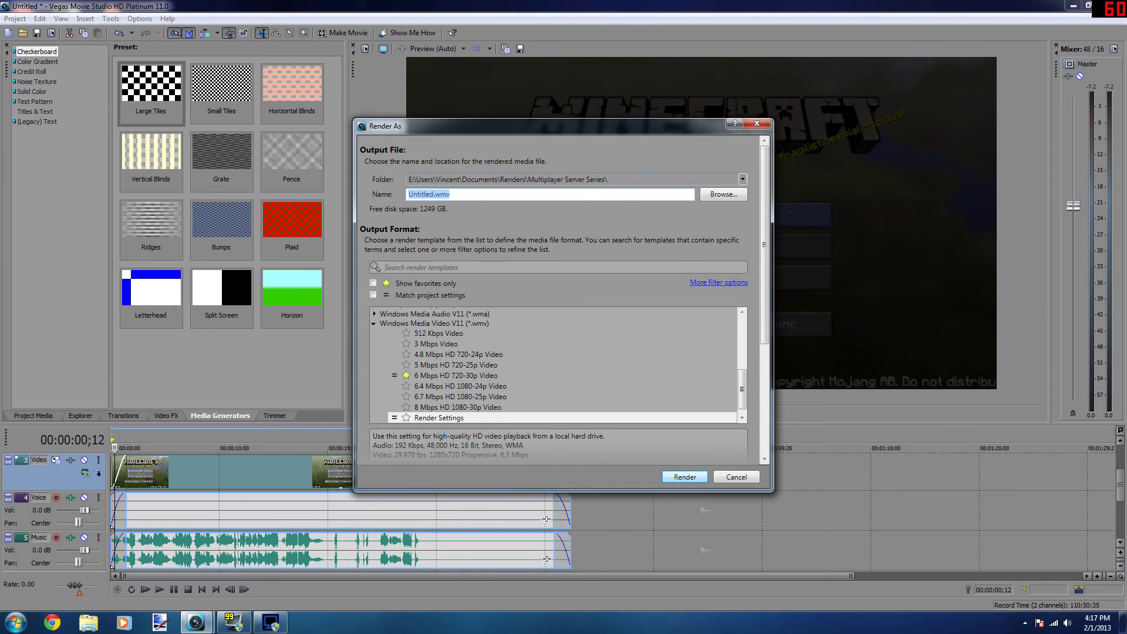
click(718, 195)
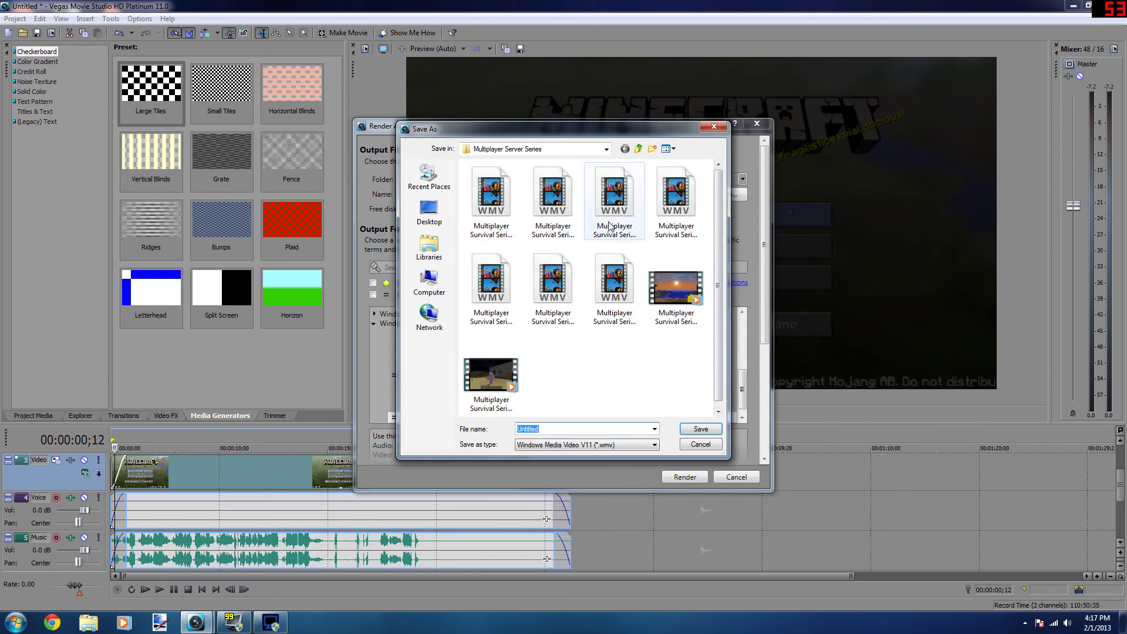
click(604, 148)
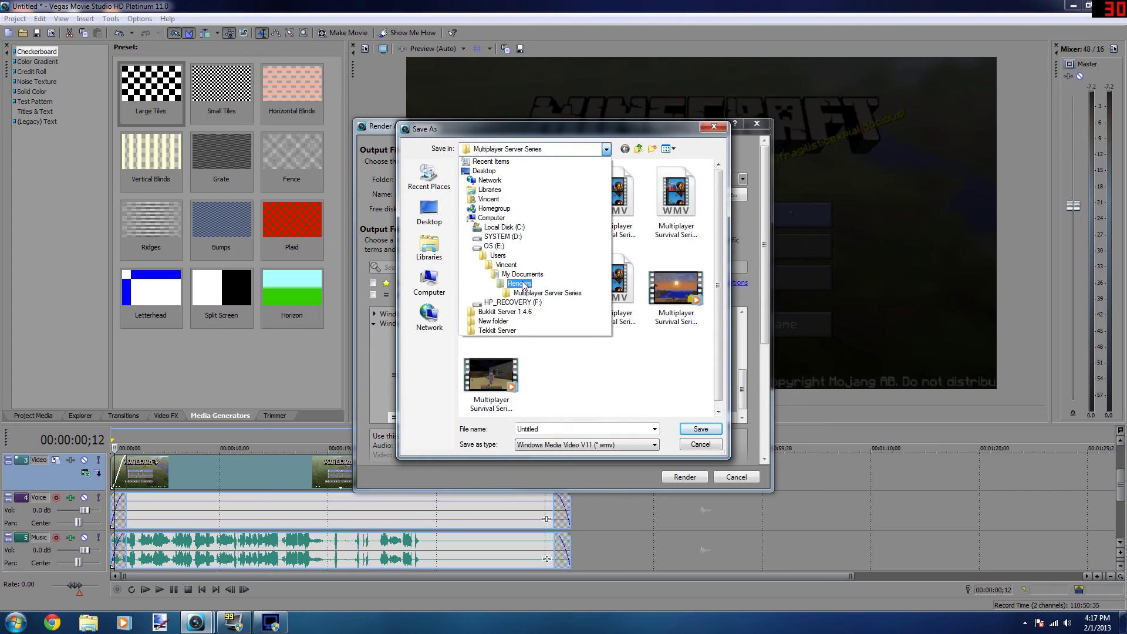
click(522, 287)
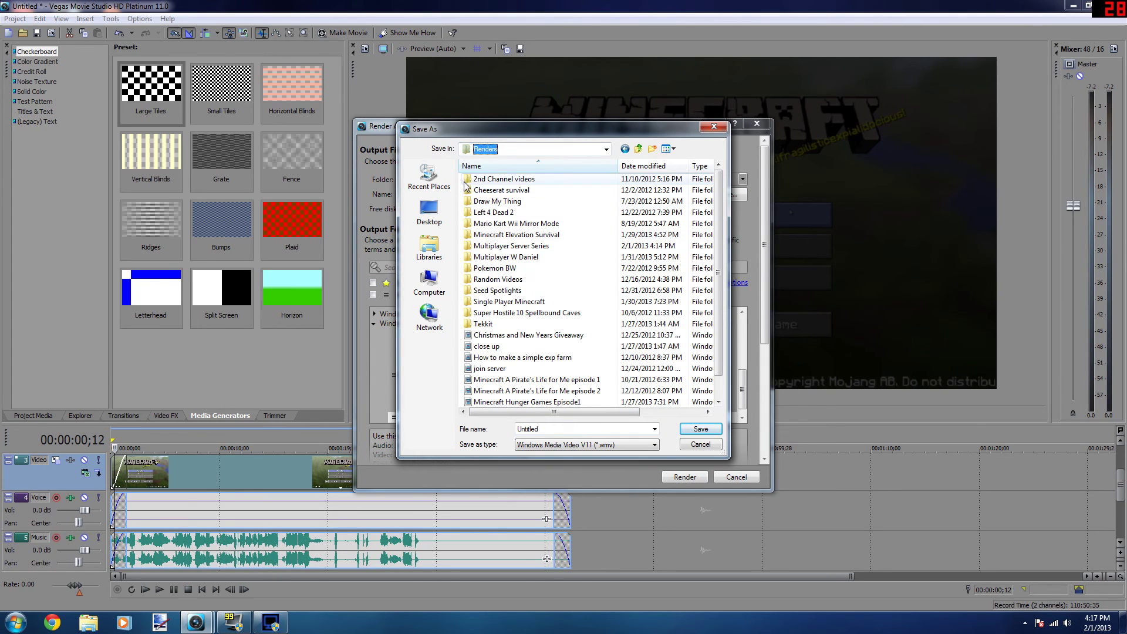
mouse_move(498, 179)
mouse_down()
mouse_move(522, 264)
mouse_move(498, 194)
mouse_up()
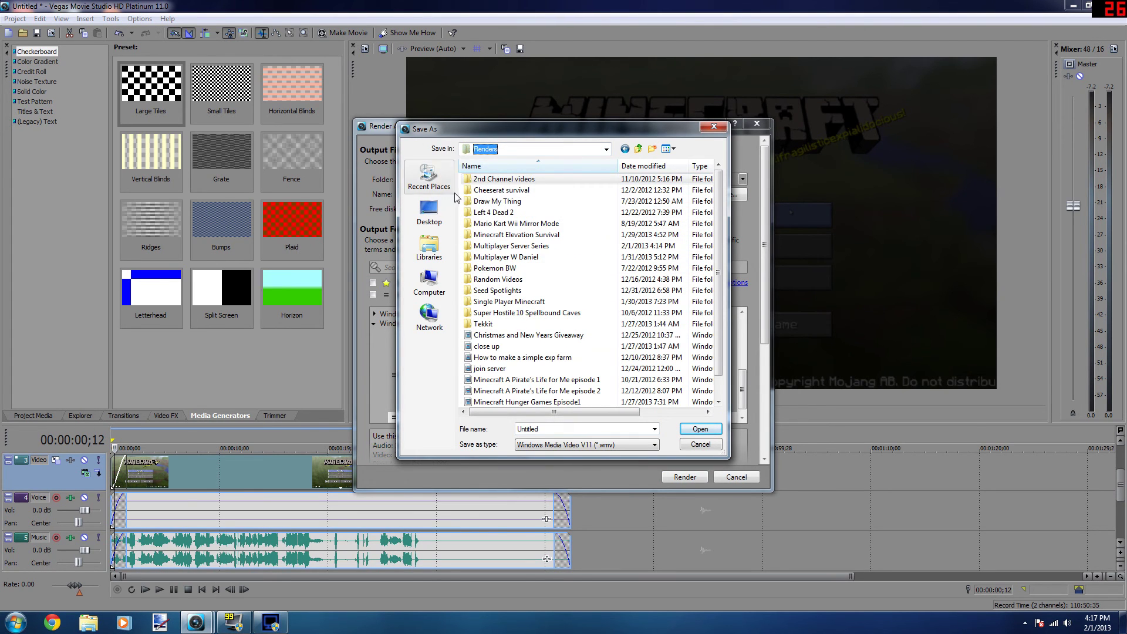
click(523, 337)
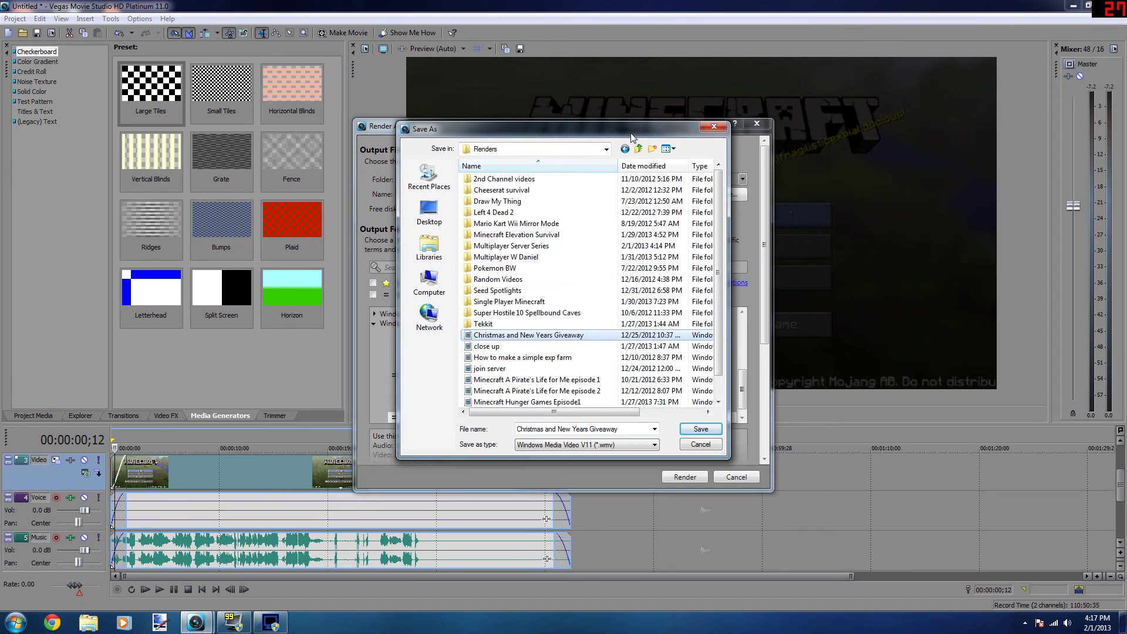
click(702, 130)
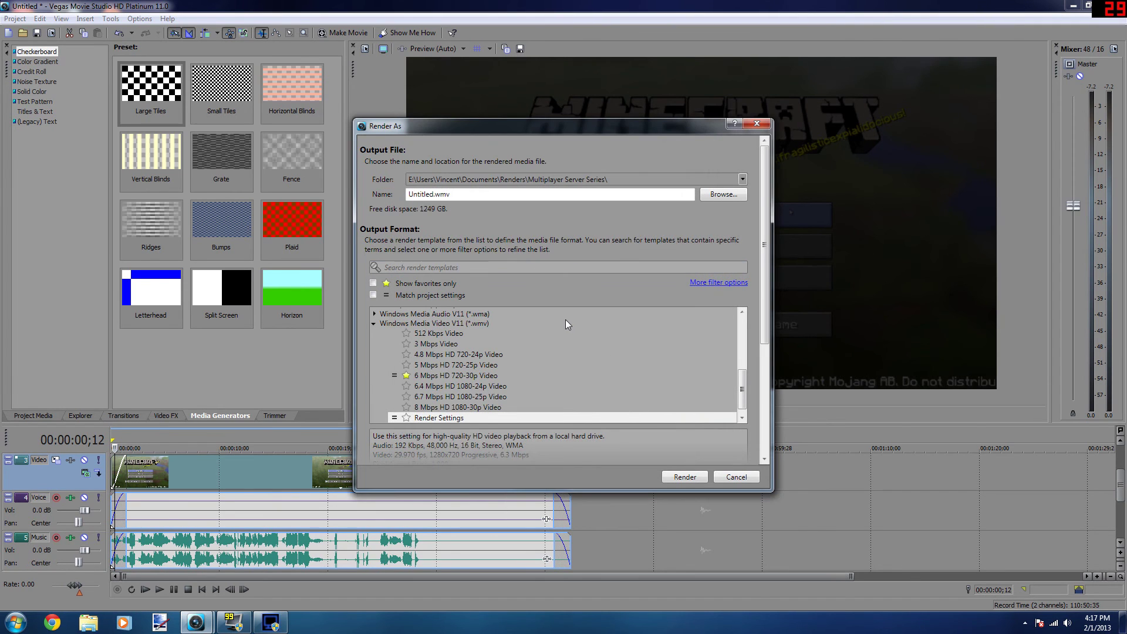
- Open the custom settings for the selected Windows Media Video V11 template
scroll(565, 320, down, 3)
scroll(597, 291, up, 3)
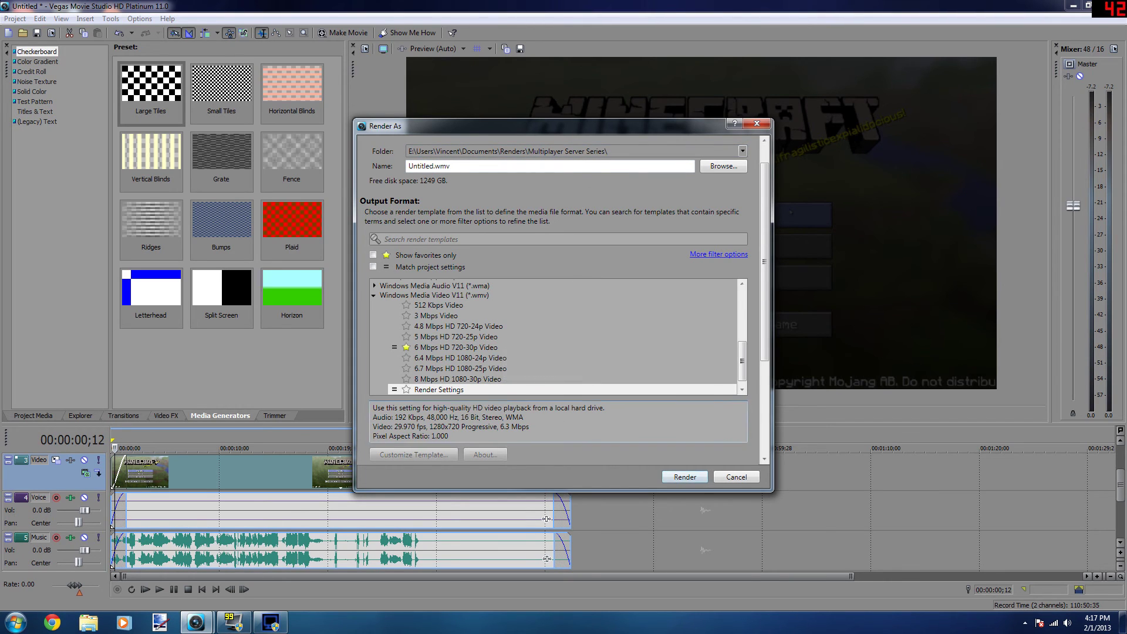
scroll(417, 413, down, 1)
click(414, 426)
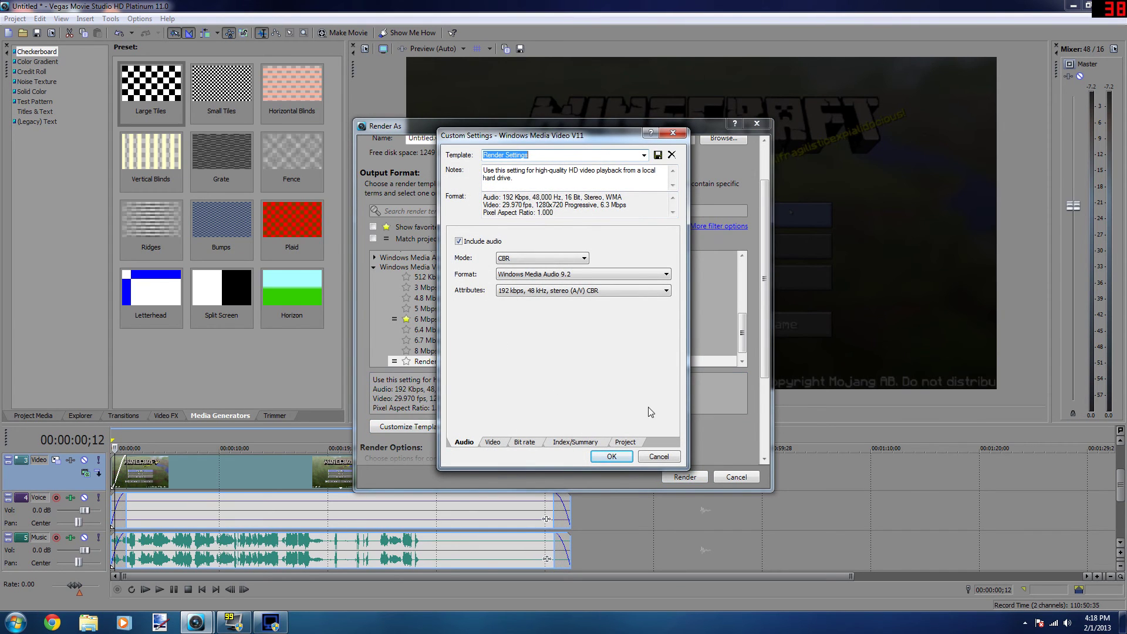
- Verify the Video tab: 1280x720 image size, CBR mode, square pixels, 29.970 fps
click(495, 443)
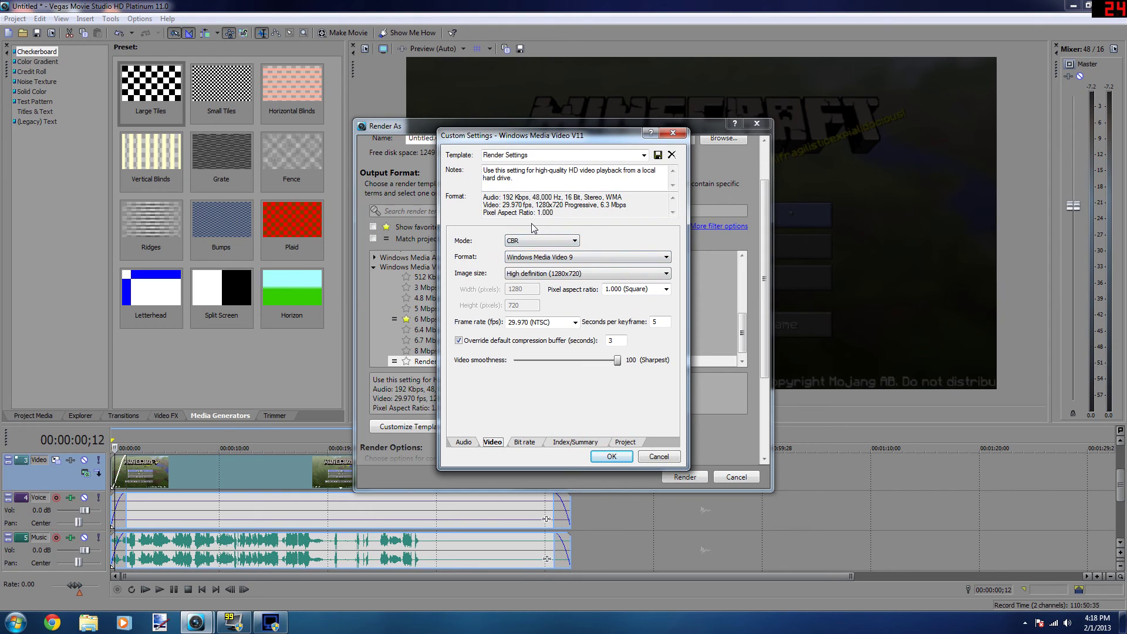
click(518, 275)
click(559, 245)
click(634, 288)
key(Tab)
click(575, 321)
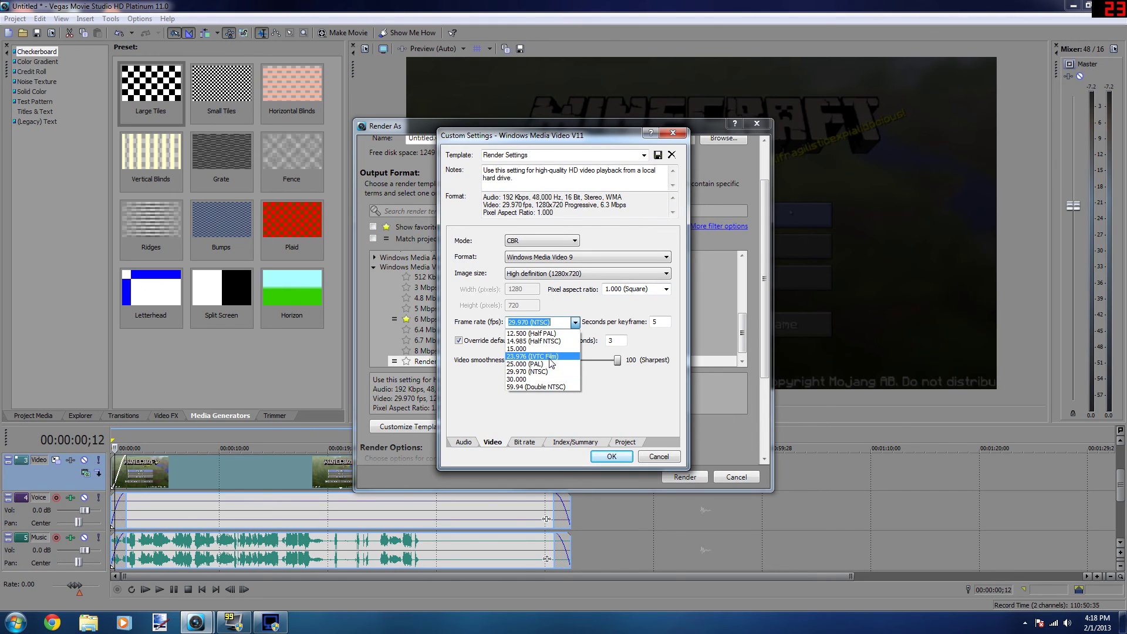
click(607, 307)
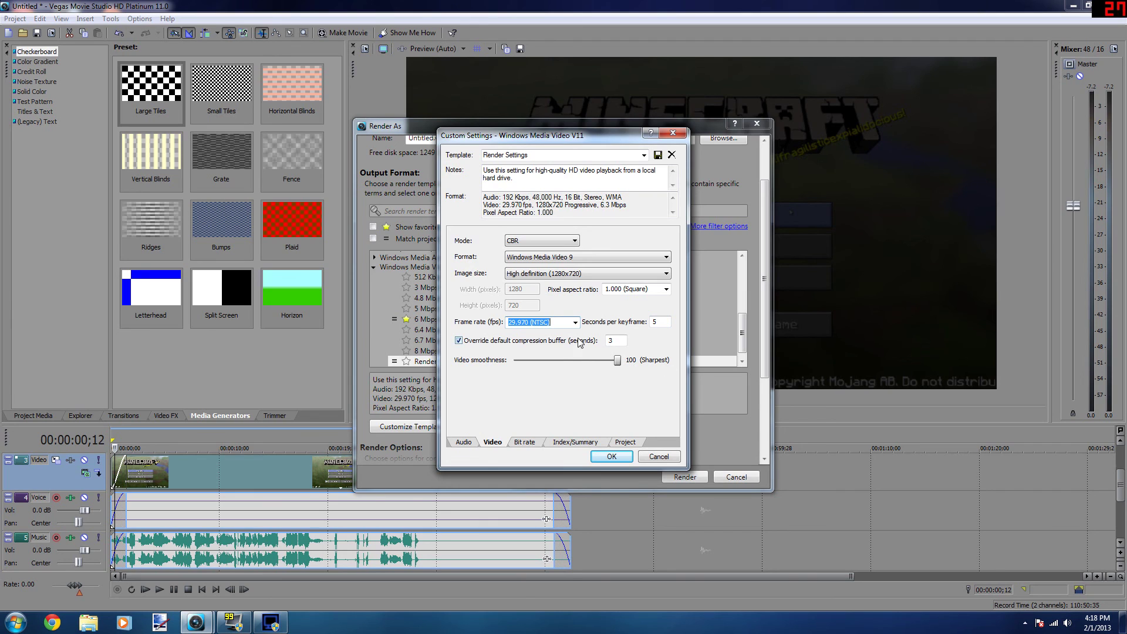
double_click(610, 340)
- Confirm the 6M bit rate and Best rendering quality, then close the custom template settings
click(526, 442)
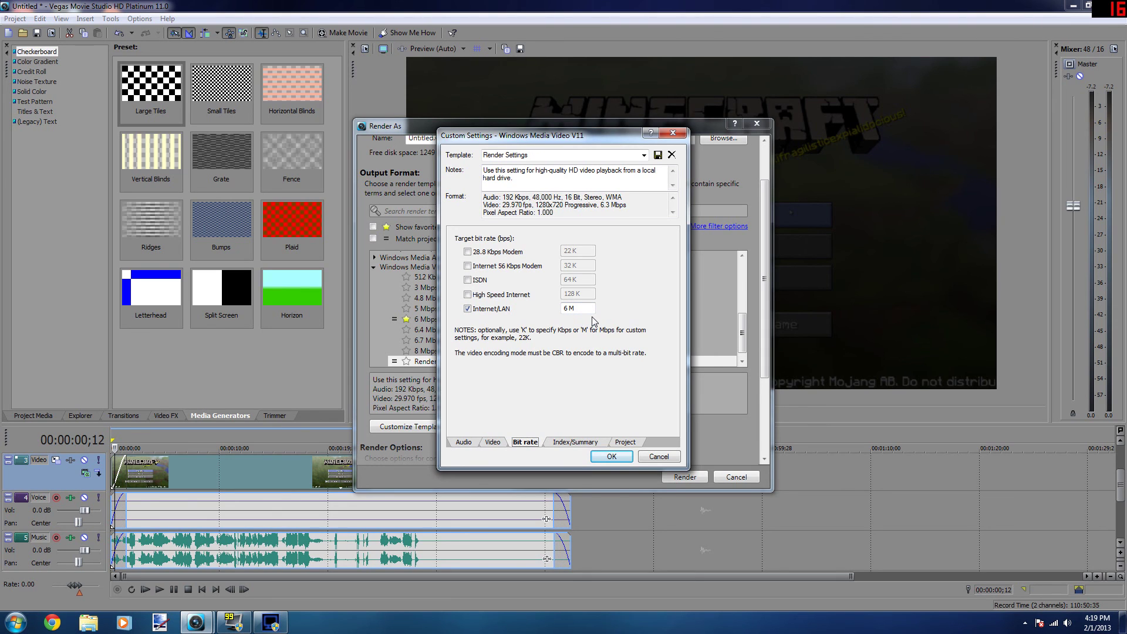
click(578, 442)
click(622, 442)
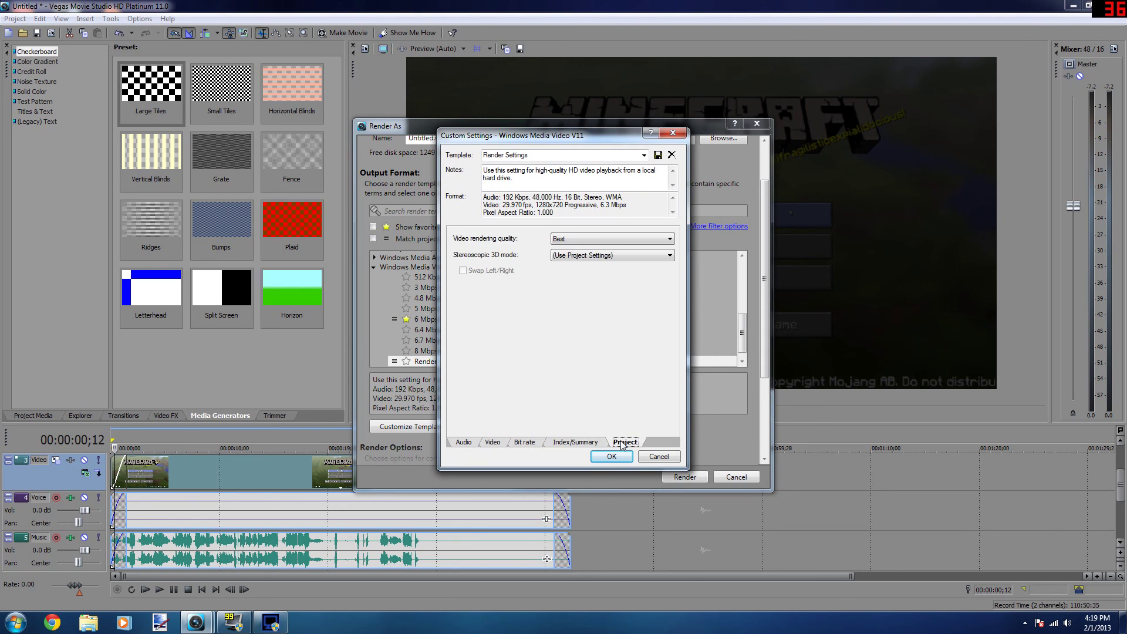
click(565, 239)
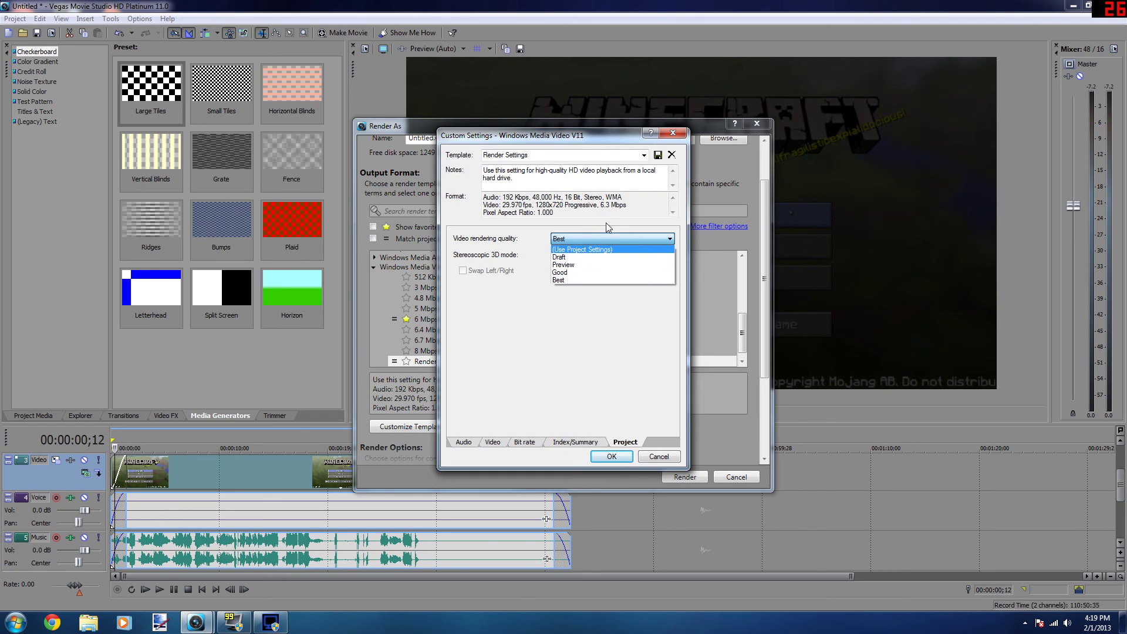
click(714, 306)
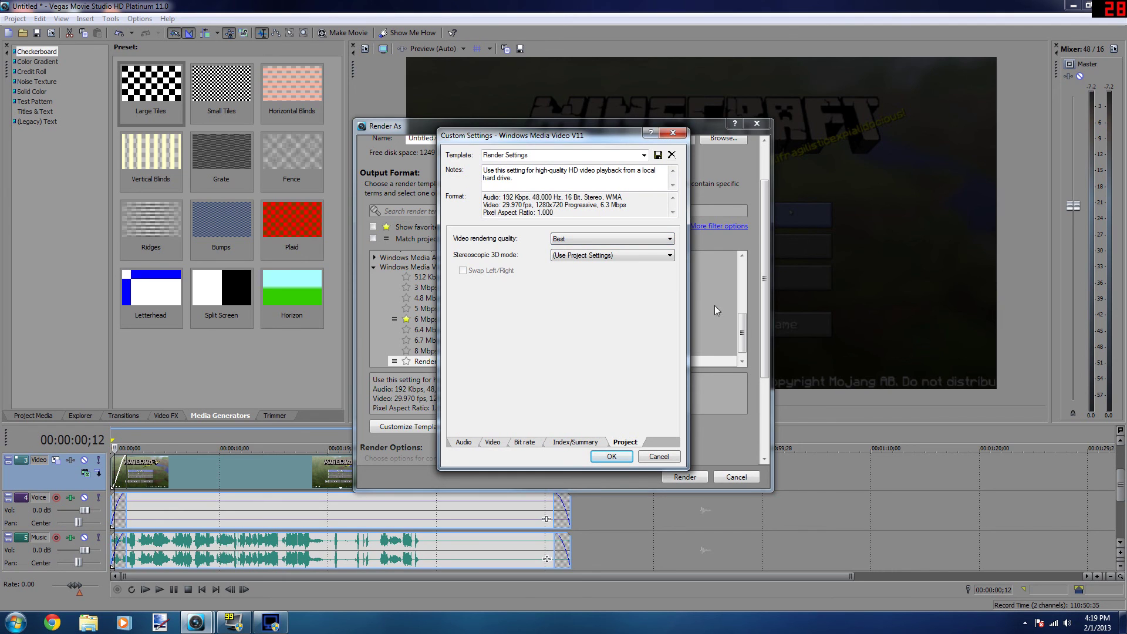
click(675, 131)
click(470, 267)
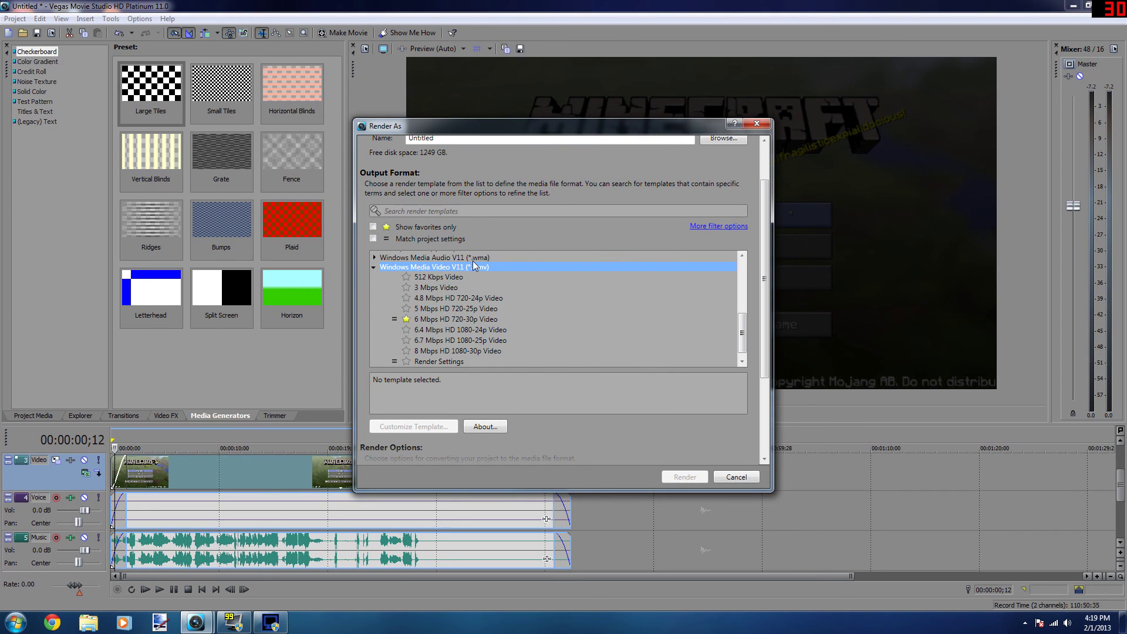
- Favourite the Render Settings template, then start rendering Untitled.wmv and cancel it
click(450, 362)
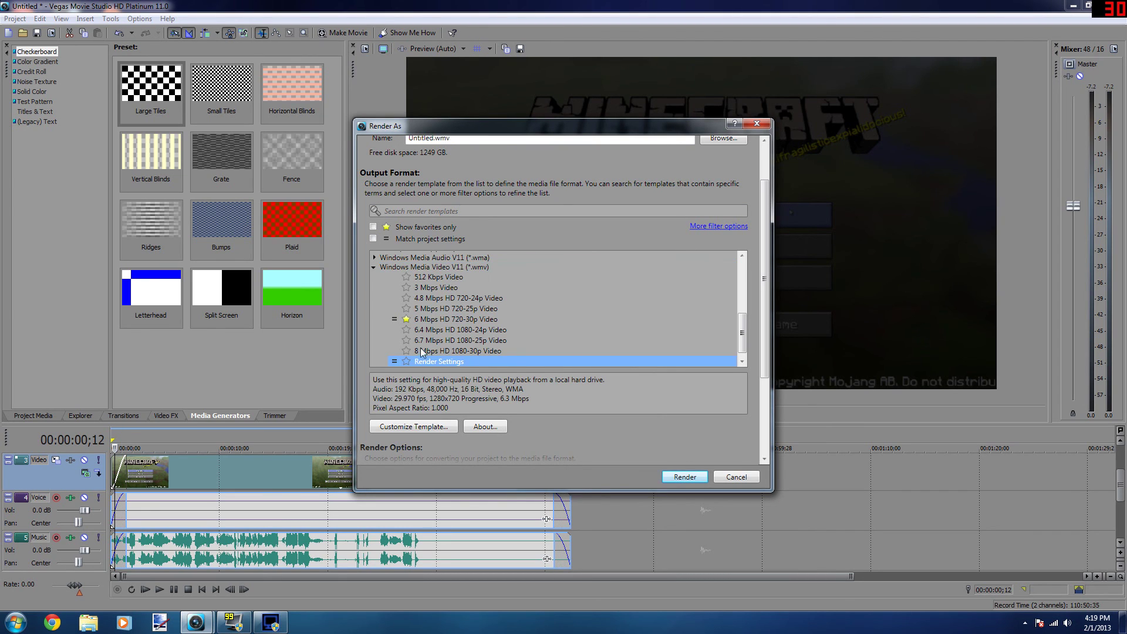
click(405, 362)
scroll(586, 406, down, 1)
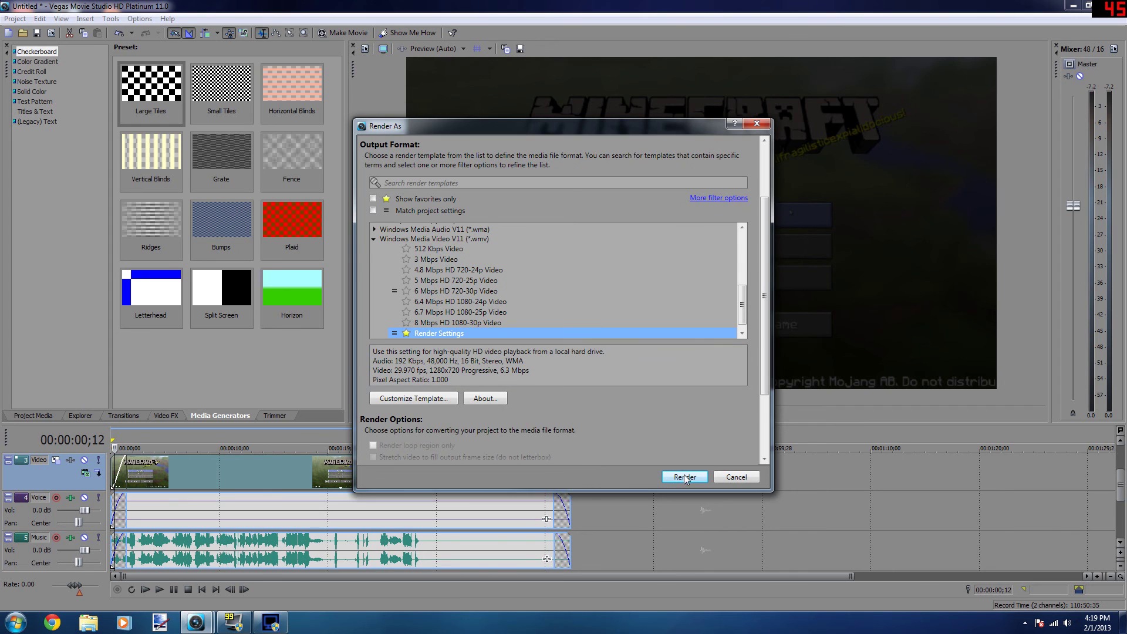
click(684, 476)
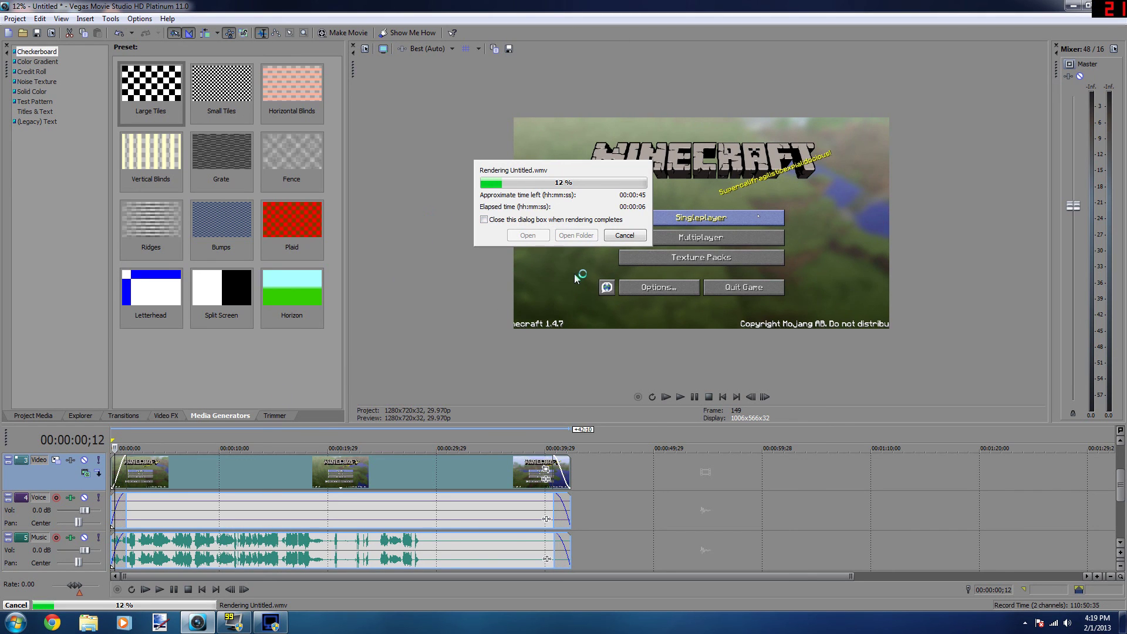
click(639, 234)
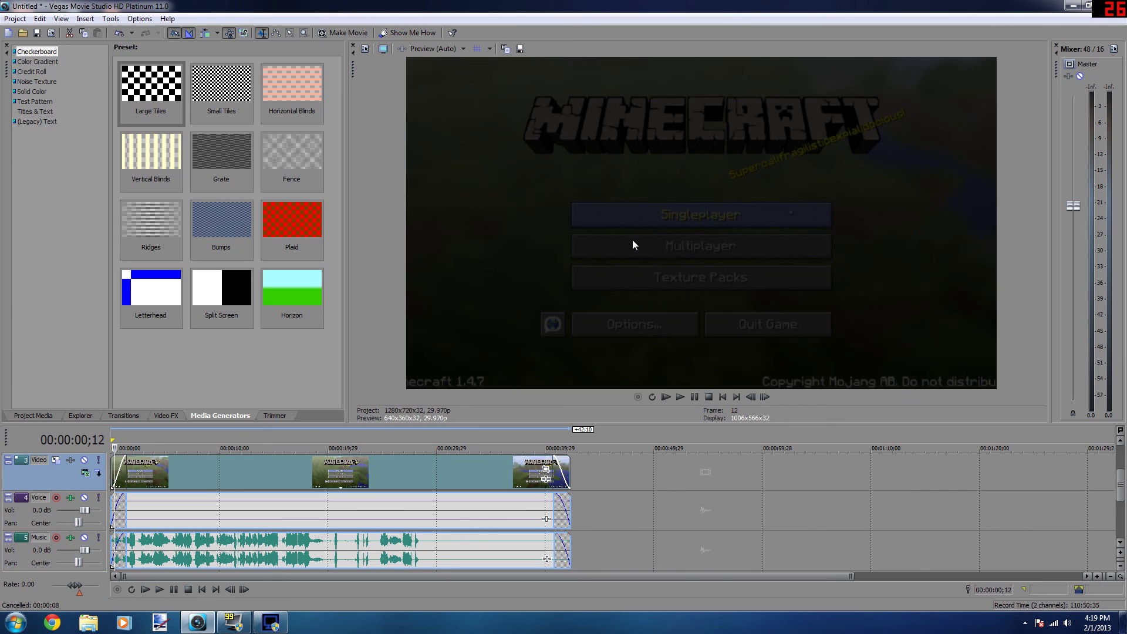
- Close Vegas Movie Studio without saving the project, revealing Dxtory's license page
drag(1009, 6, 811, 95)
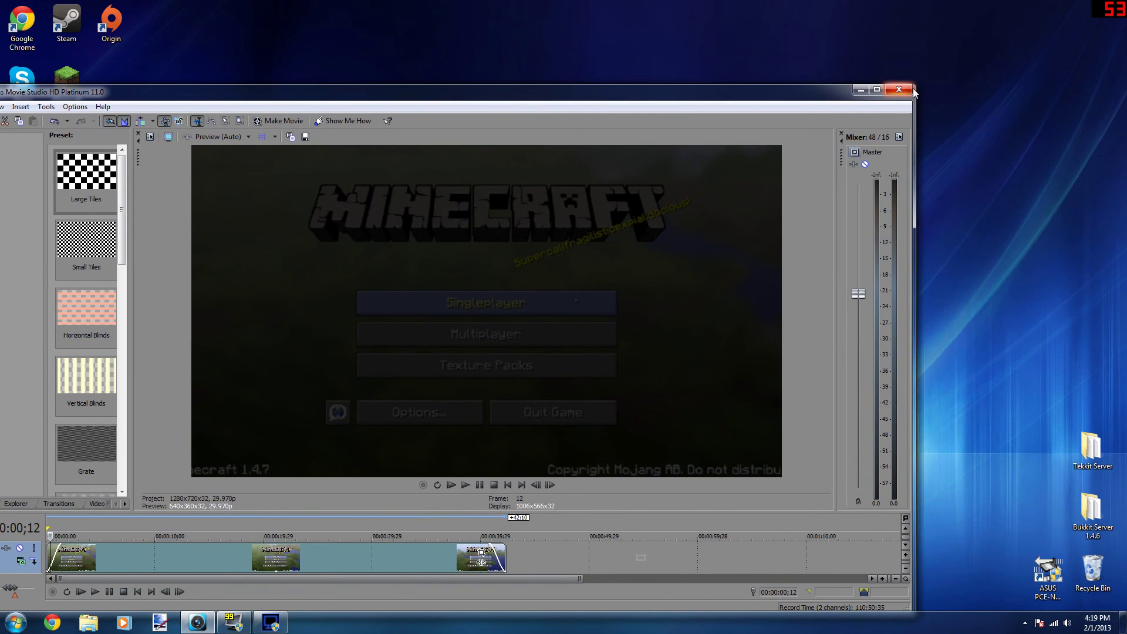
click(910, 89)
click(426, 310)
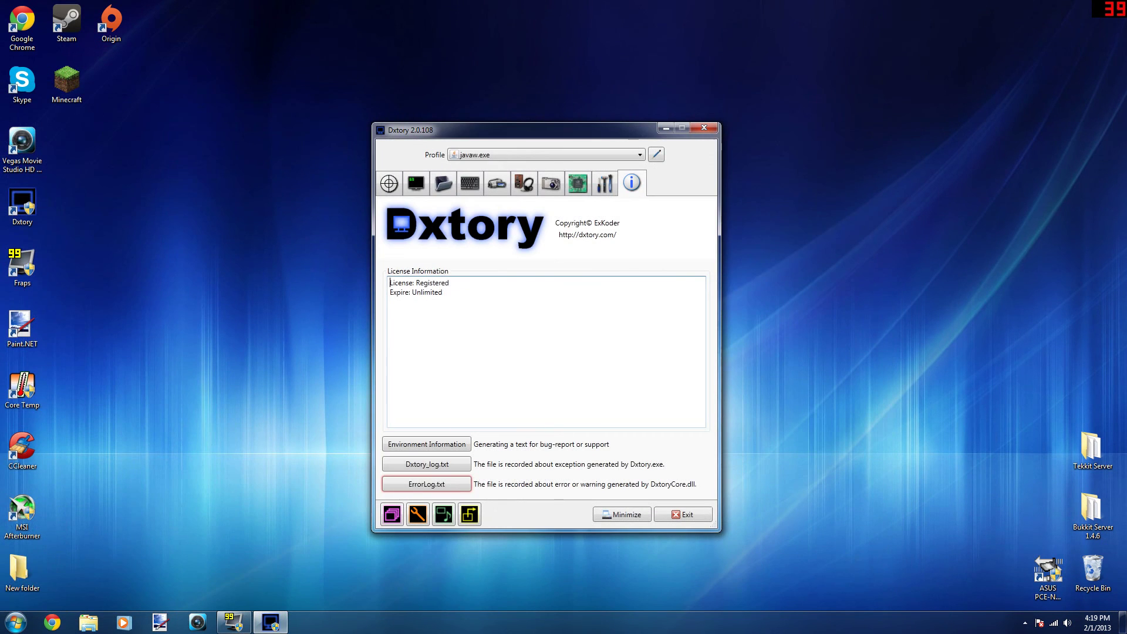